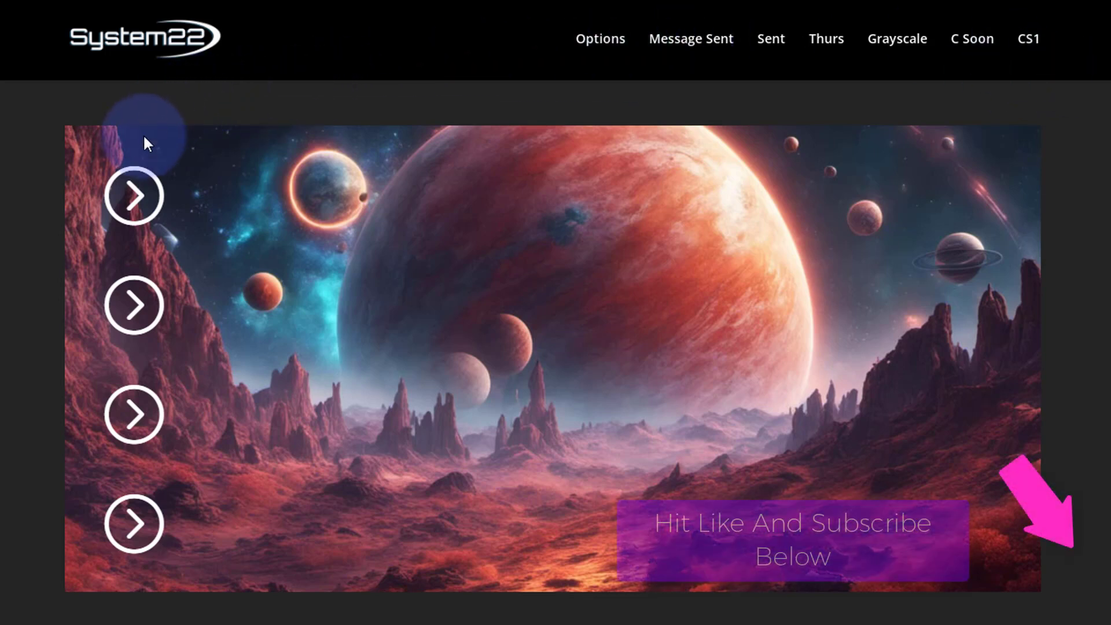
Switch the page into Divi Visual Builder editing mode.
{"action": "mouse_move", "coordinate": [139, 187]}
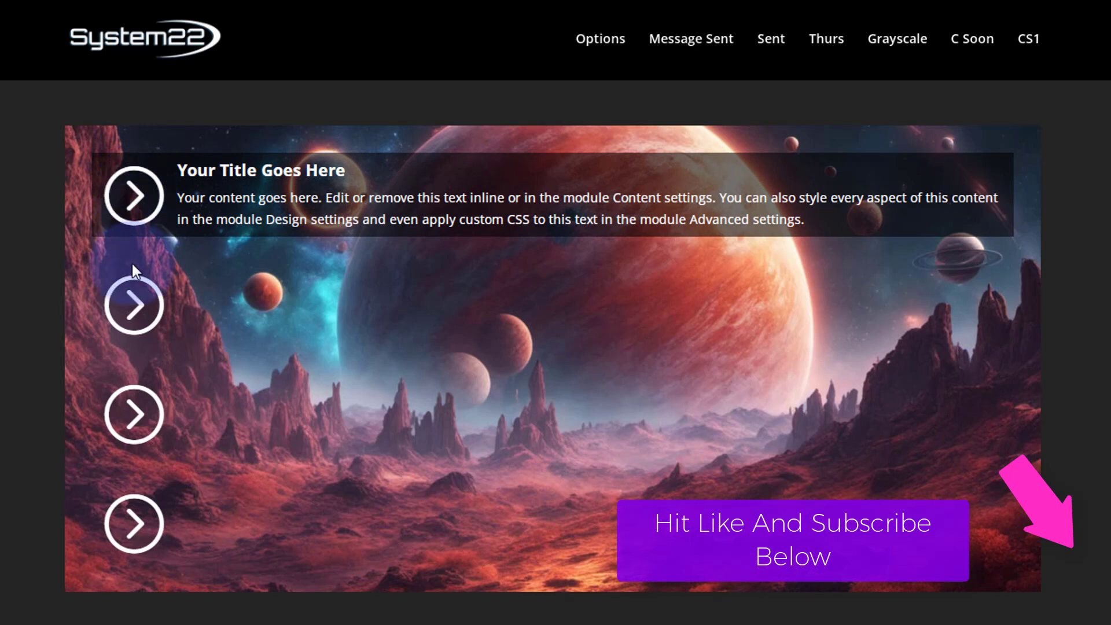
{"action": "mouse_move", "coordinate": [134, 300]}
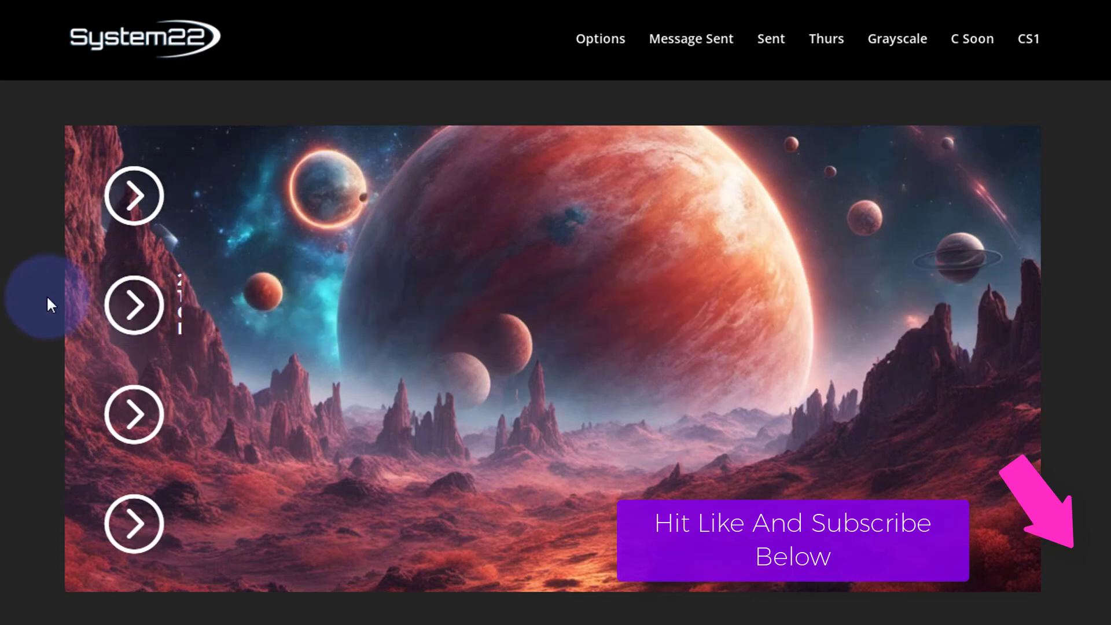
{"action": "mouse_move", "coordinate": [140, 398]}
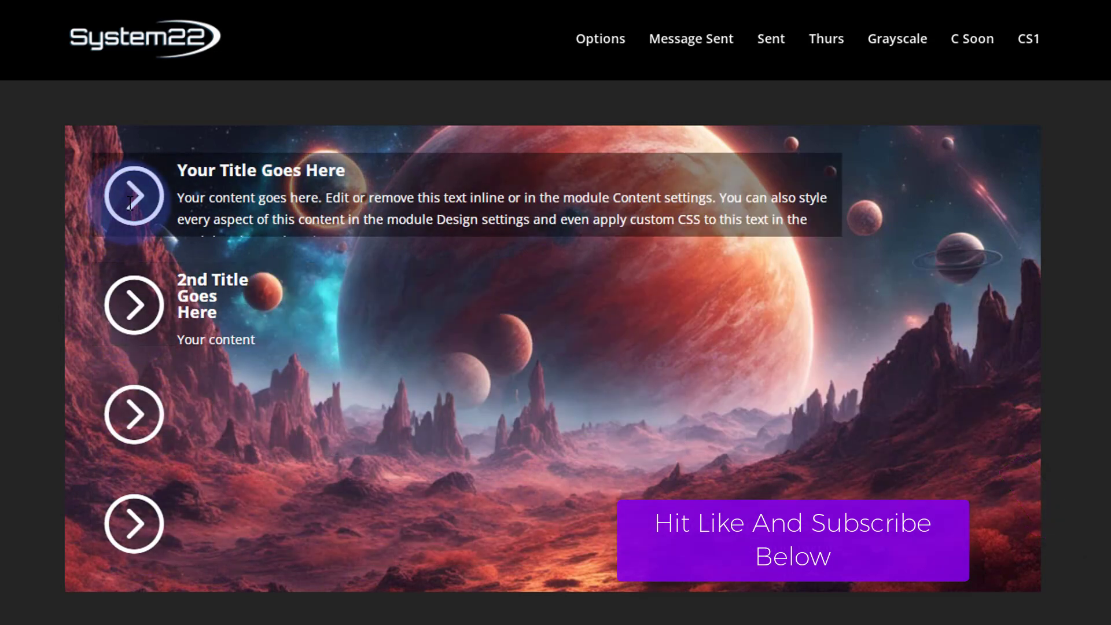
{"action": "mouse_move", "coordinate": [142, 329]}
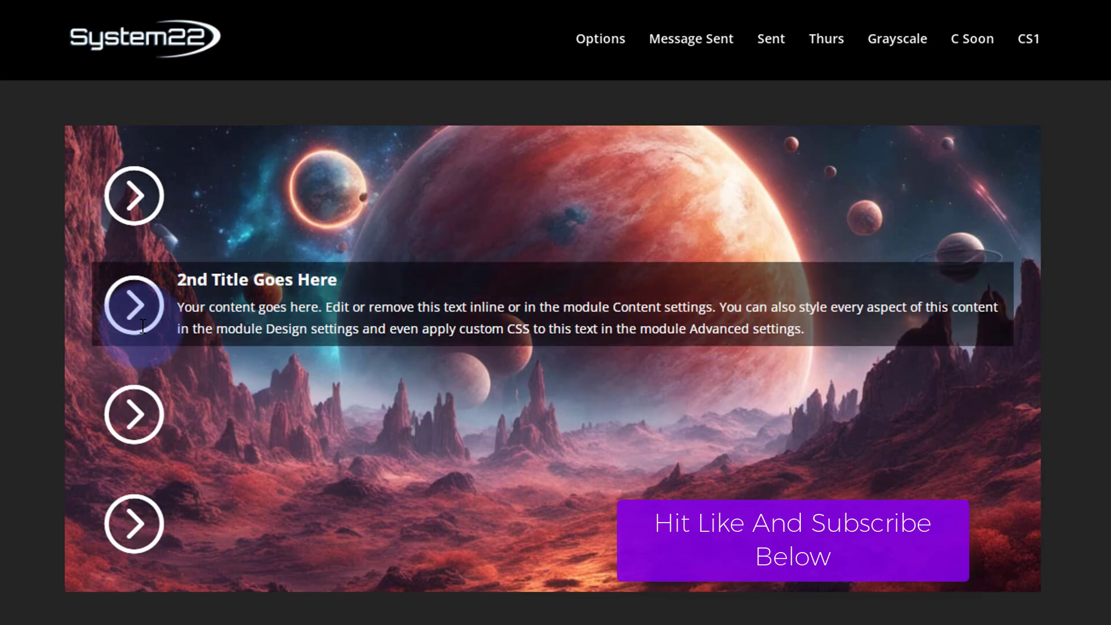
{"action": "mouse_move", "coordinate": [136, 511]}
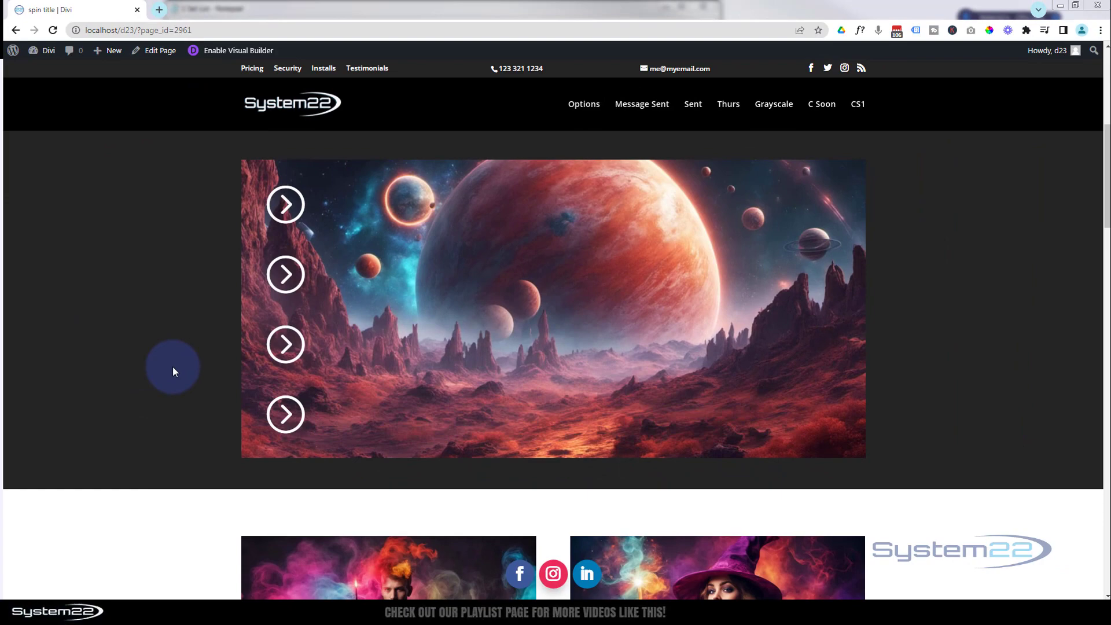
{"action": "left_click", "coordinate": [200, 51]}
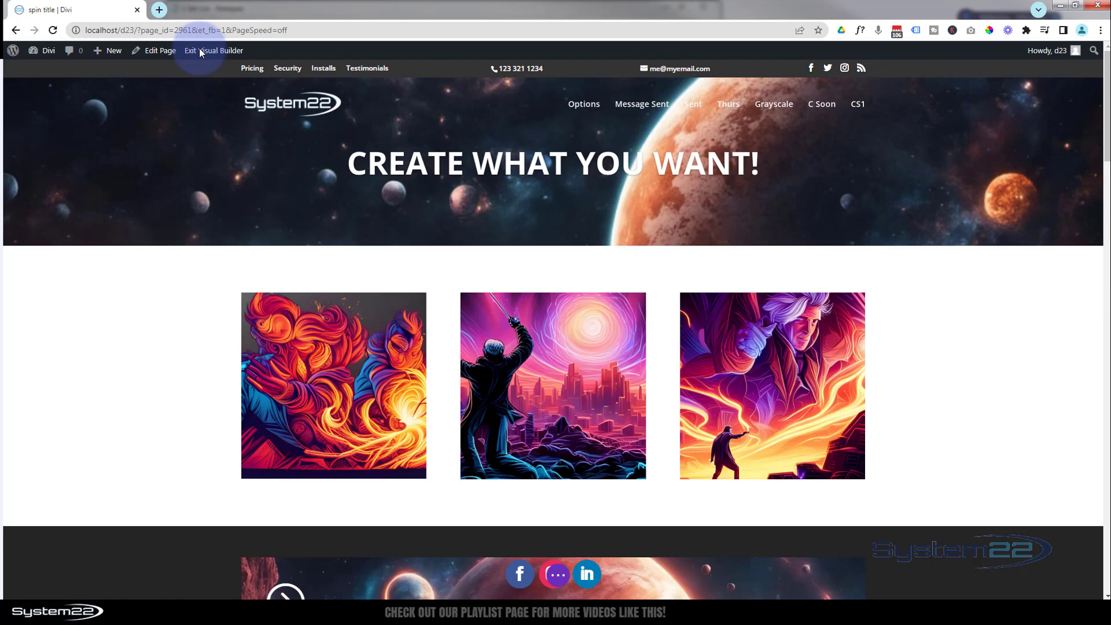
Delete the space-image row and insert a single-column row holding a Blurb module.
{"action": "scroll", "coordinate": [176, 227], "scroll_direction": "down", "scroll_amount": 3}
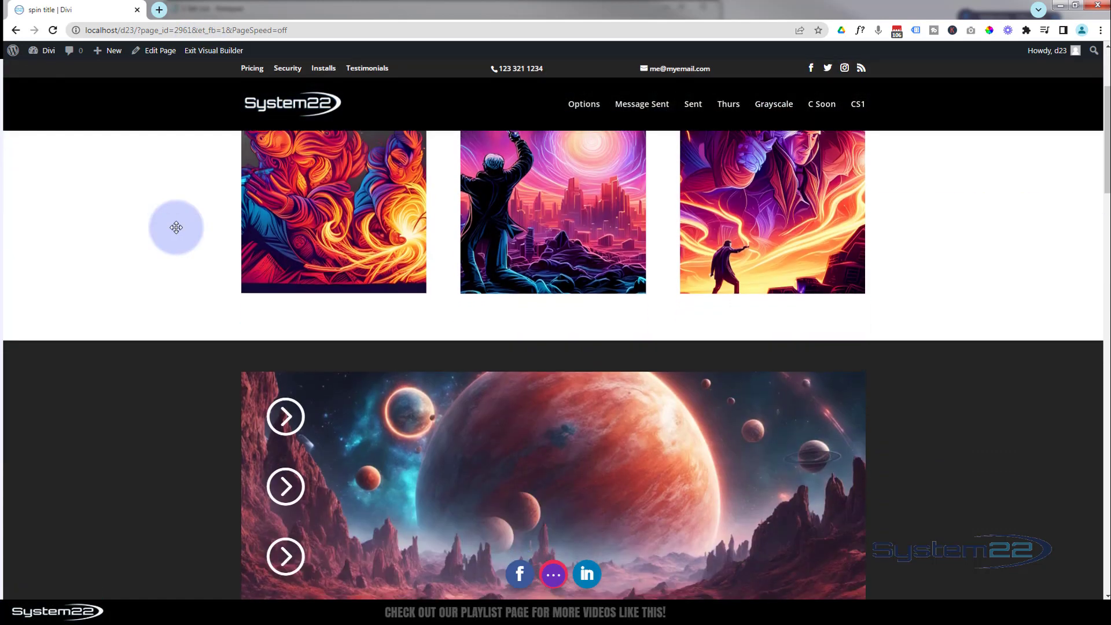
{"action": "scroll", "coordinate": [175, 228], "scroll_direction": "down", "scroll_amount": 4}
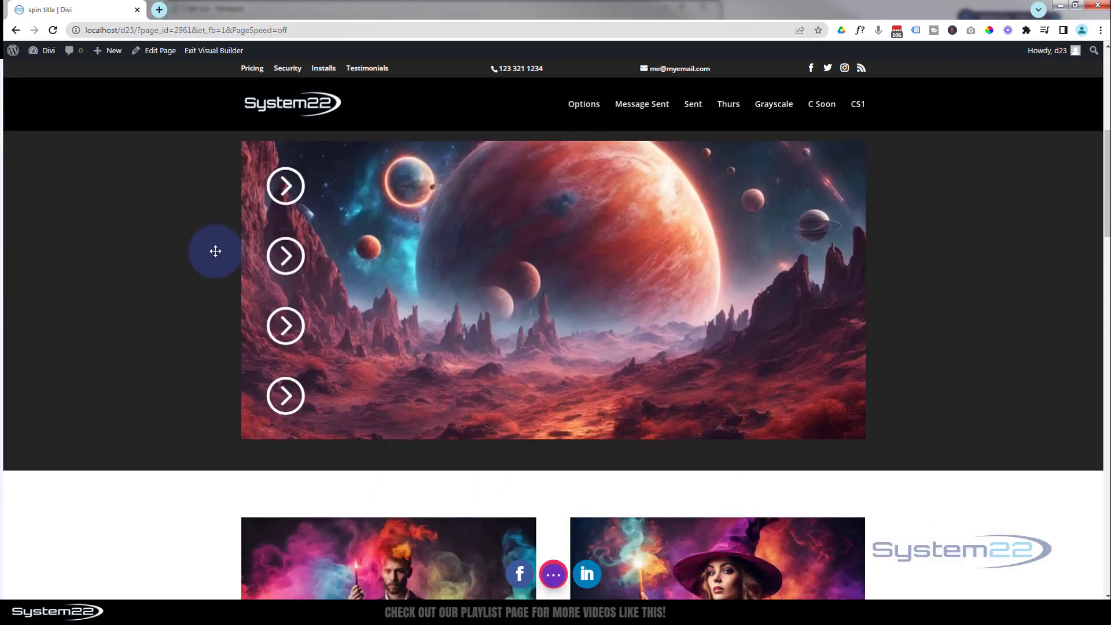
{"action": "scroll", "coordinate": [91, 282], "scroll_direction": "up", "scroll_amount": 1}
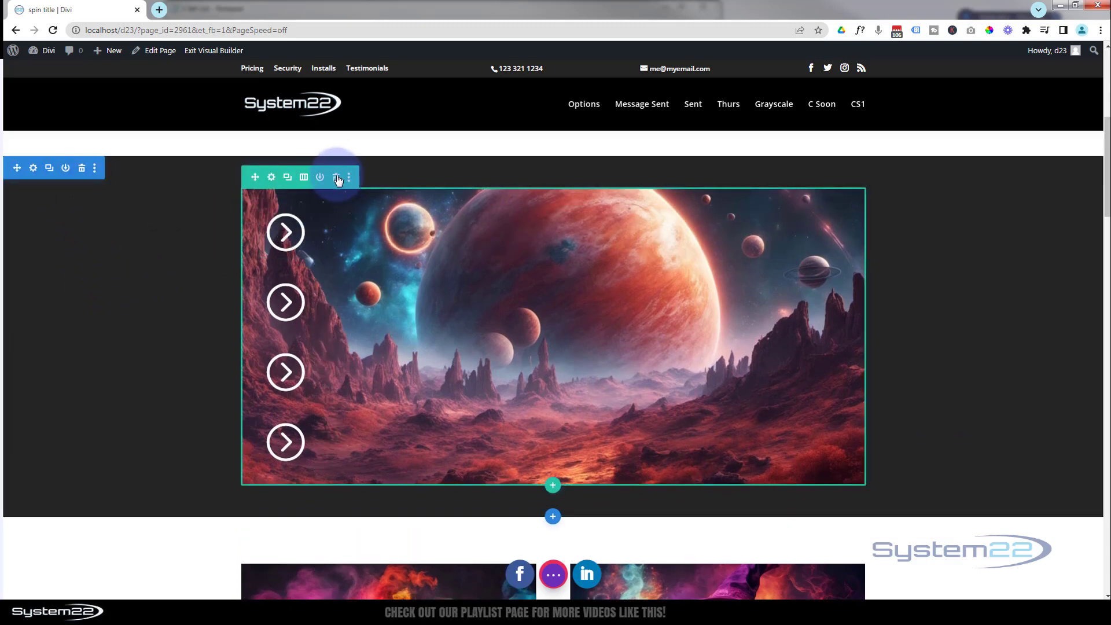
{"action": "left_click", "coordinate": [337, 178]}
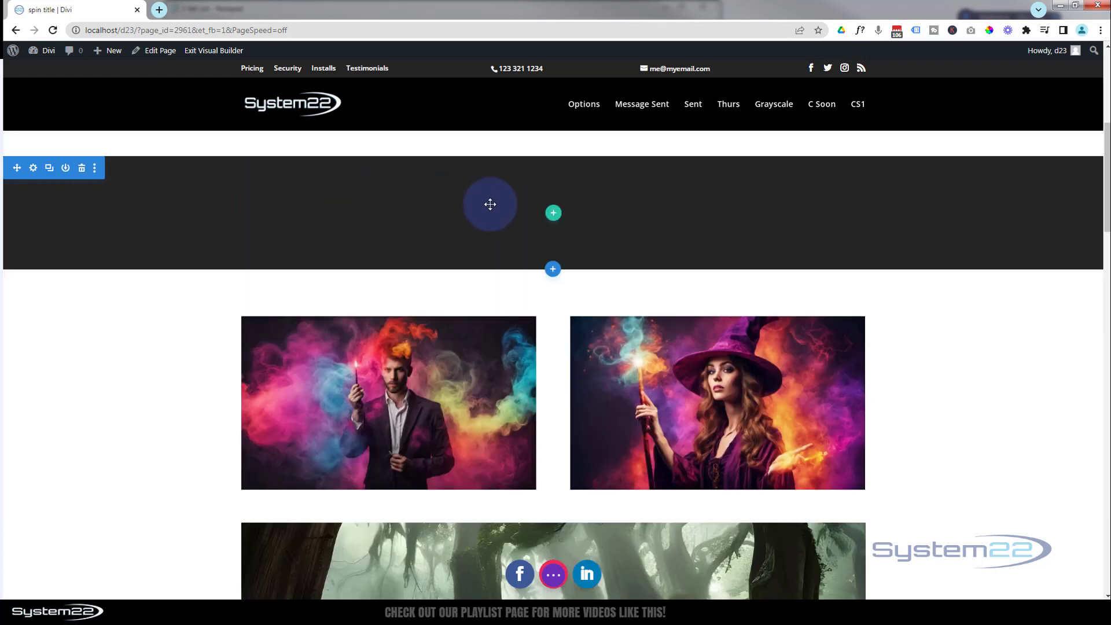
{"action": "left_click", "coordinate": [554, 214]}
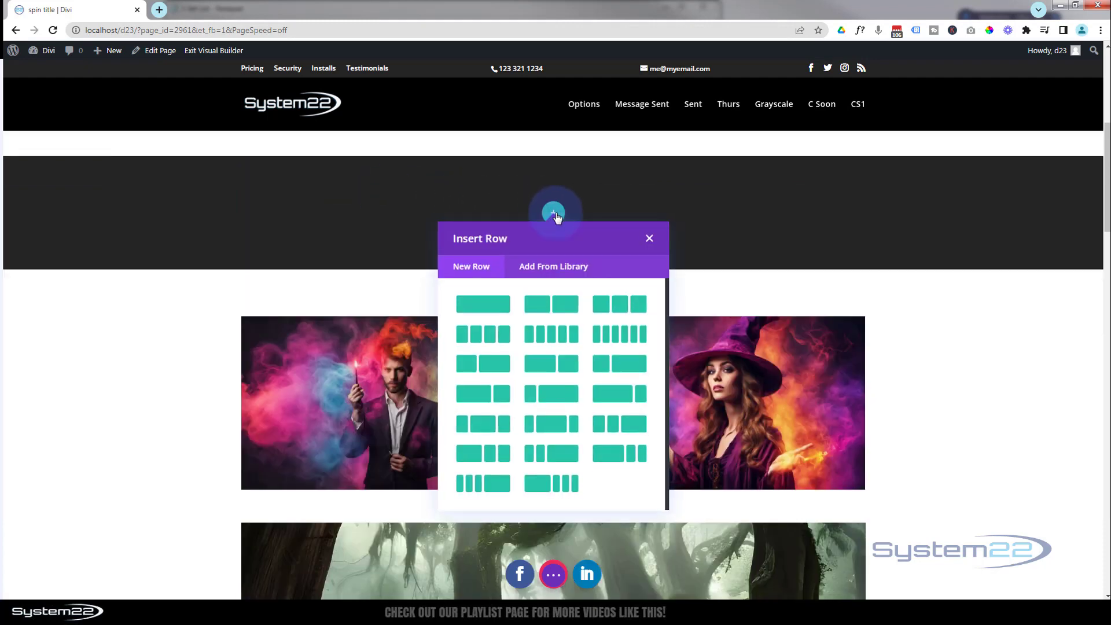
{"action": "left_click", "coordinate": [473, 306]}
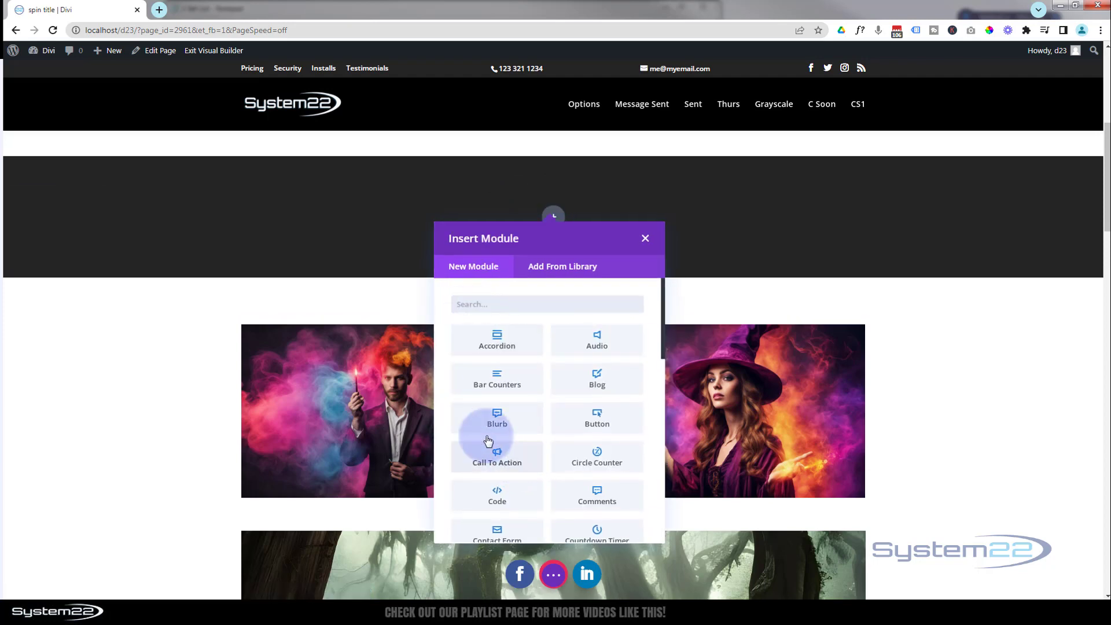
{"action": "left_click", "coordinate": [519, 424]}
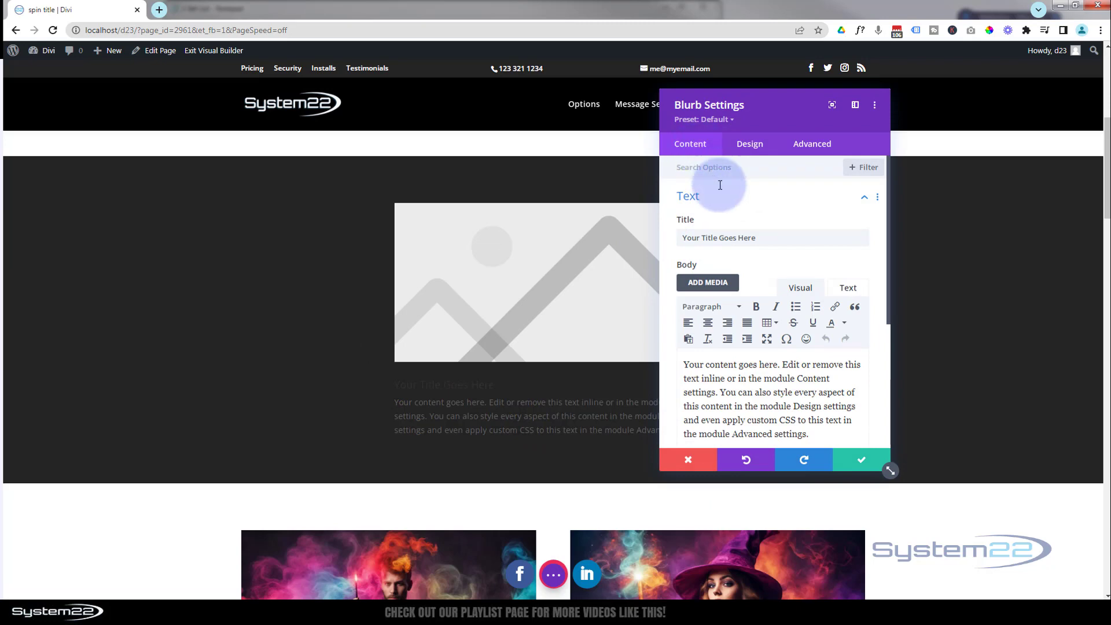
Change the blurb title to '1st Title Goes Here'.
{"action": "left_click", "coordinate": [697, 237]}
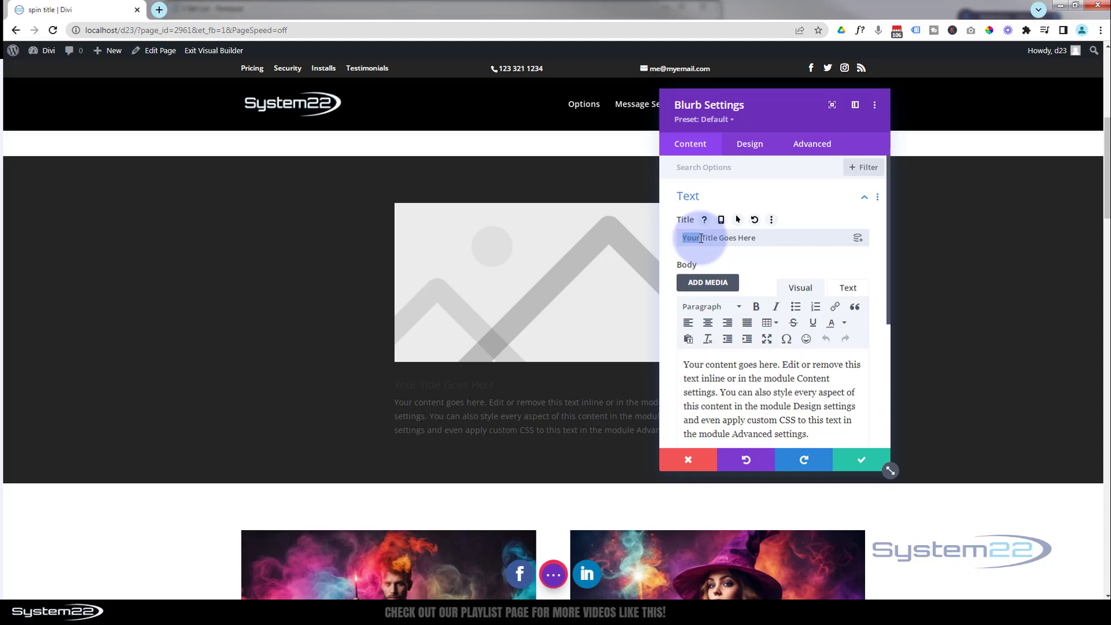
{"action": "type", "text": "1st"}
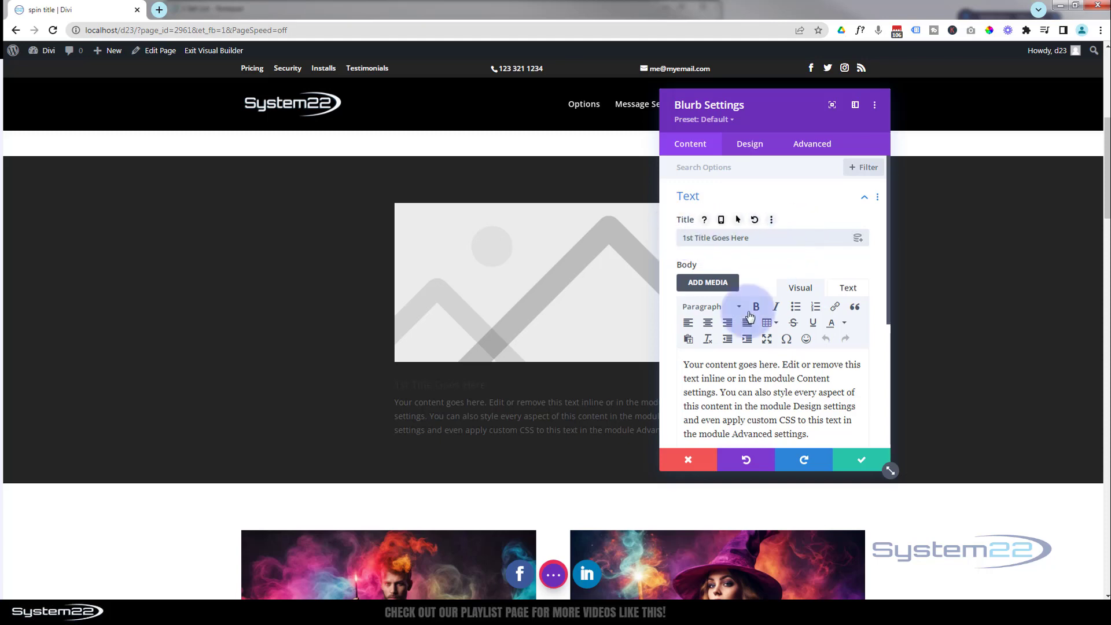
{"action": "scroll", "coordinate": [720, 318], "scroll_direction": "down", "scroll_amount": 1}
{"action": "left_click_drag", "start_coordinate": [684, 306], "coordinate": [735, 320]}
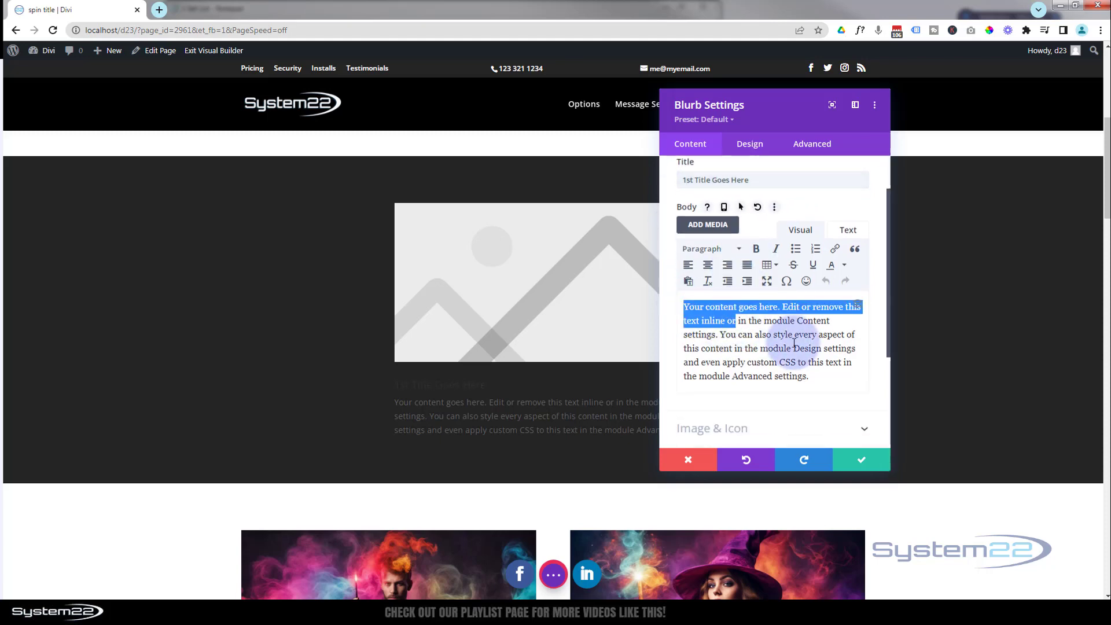
{"action": "left_click_drag", "start_coordinate": [794, 346], "coordinate": [810, 364]}
{"action": "scroll", "coordinate": [799, 347], "scroll_direction": "down", "scroll_amount": 2}
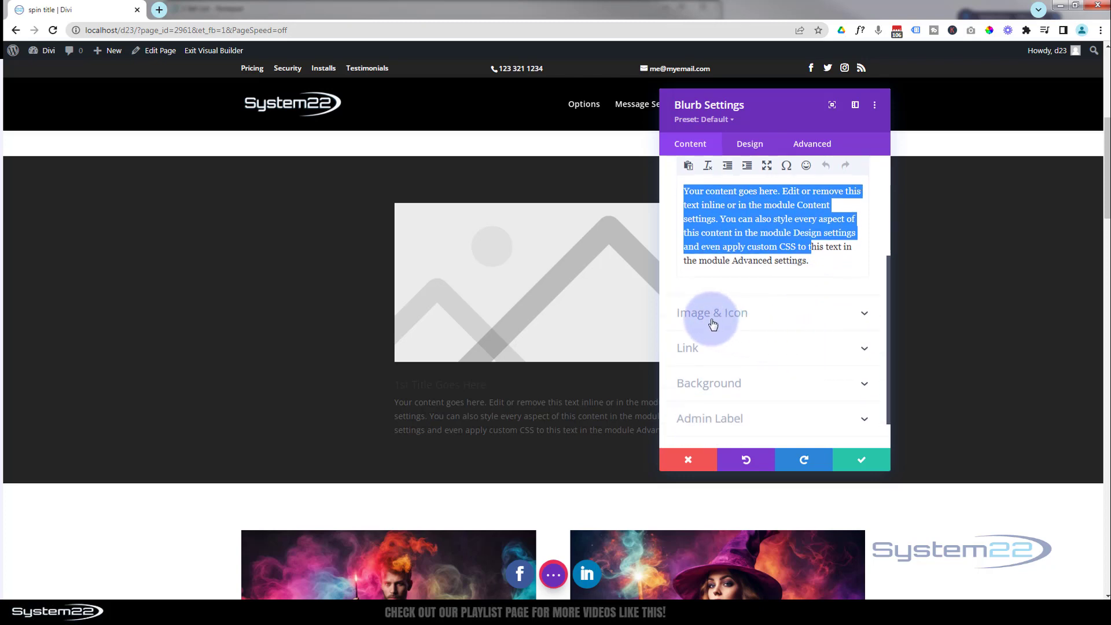
Replace the blurb image with the circled right-arrow icon.
{"action": "left_click", "coordinate": [770, 316]}
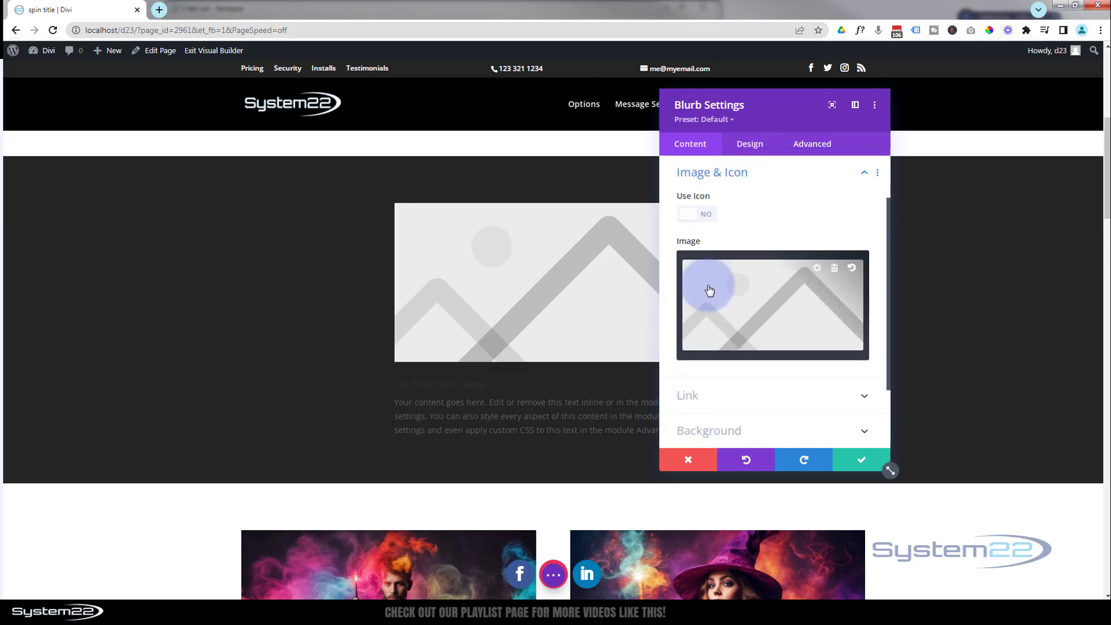
{"action": "left_click", "coordinate": [695, 219]}
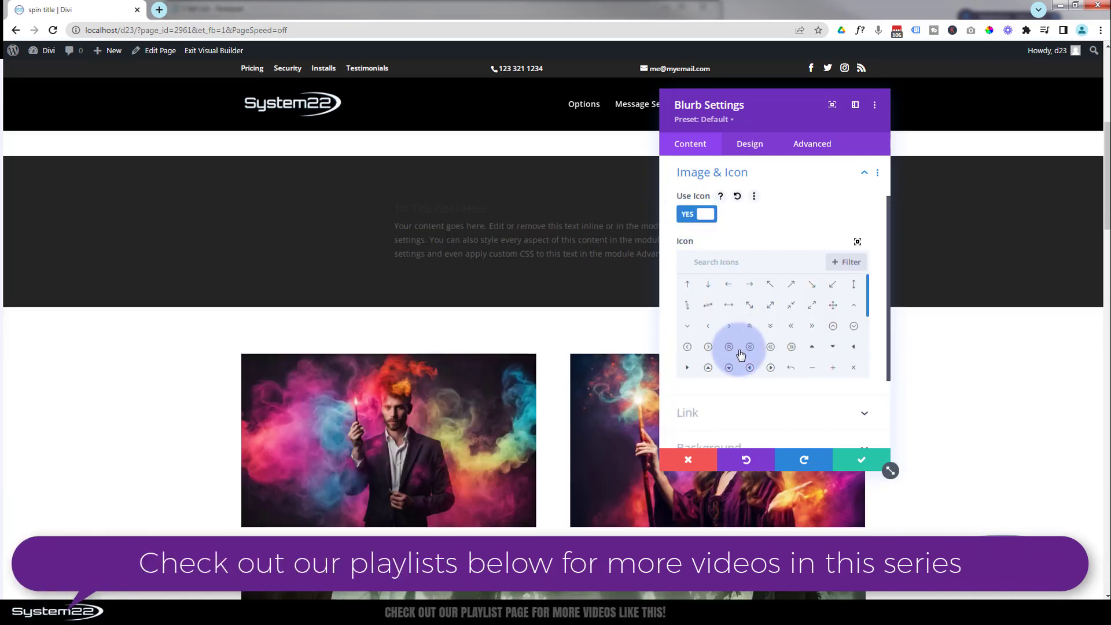
{"action": "left_click", "coordinate": [859, 243]}
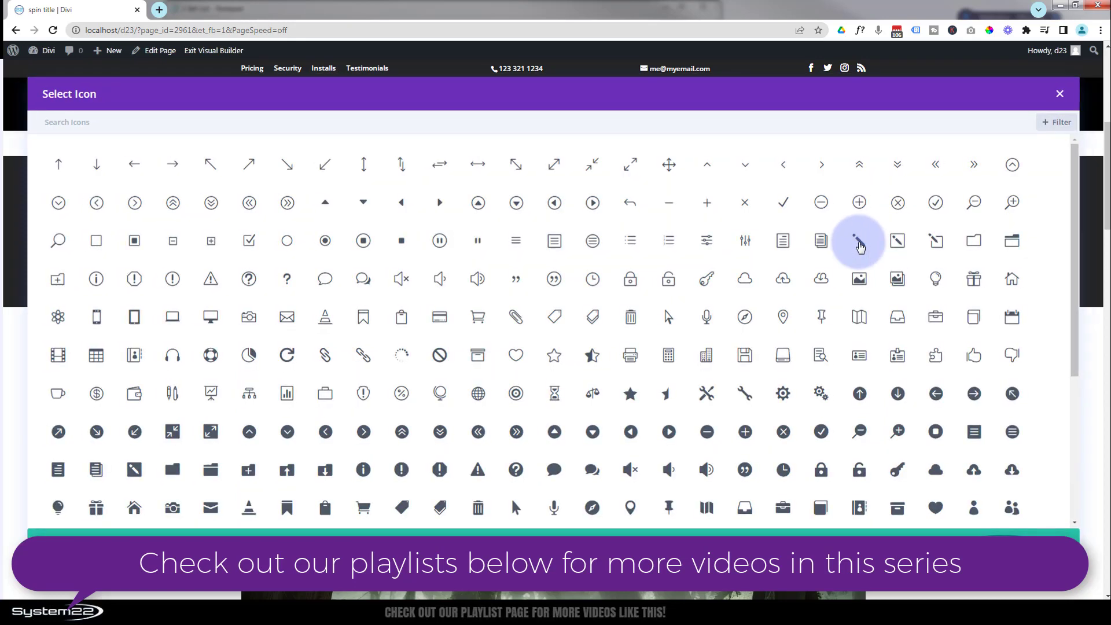
{"action": "left_click", "coordinate": [1060, 93]}
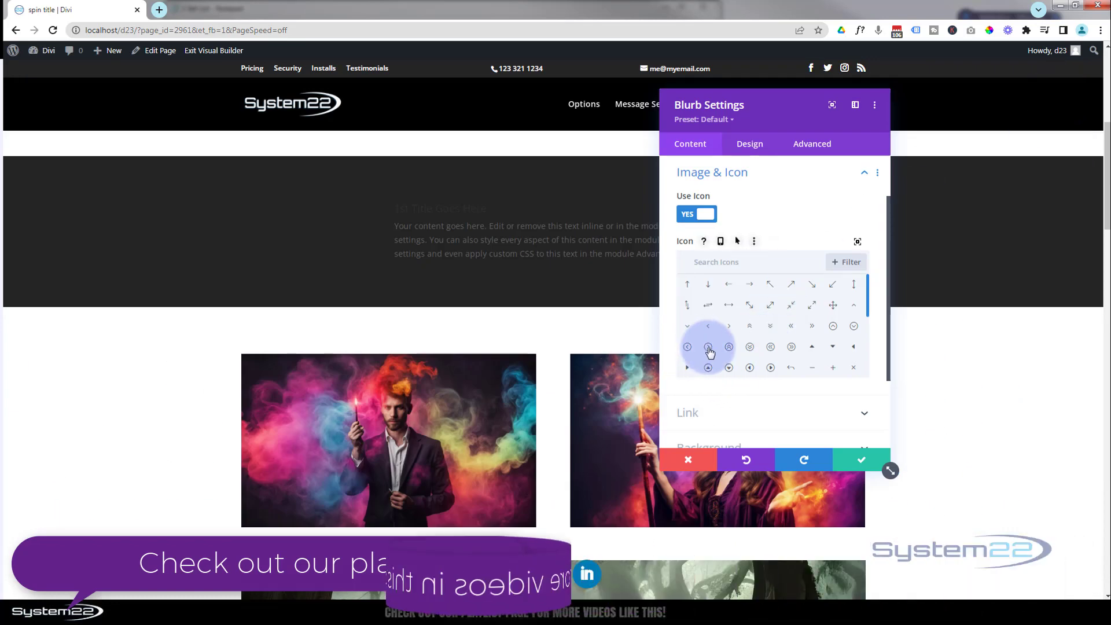
{"action": "left_click", "coordinate": [708, 347]}
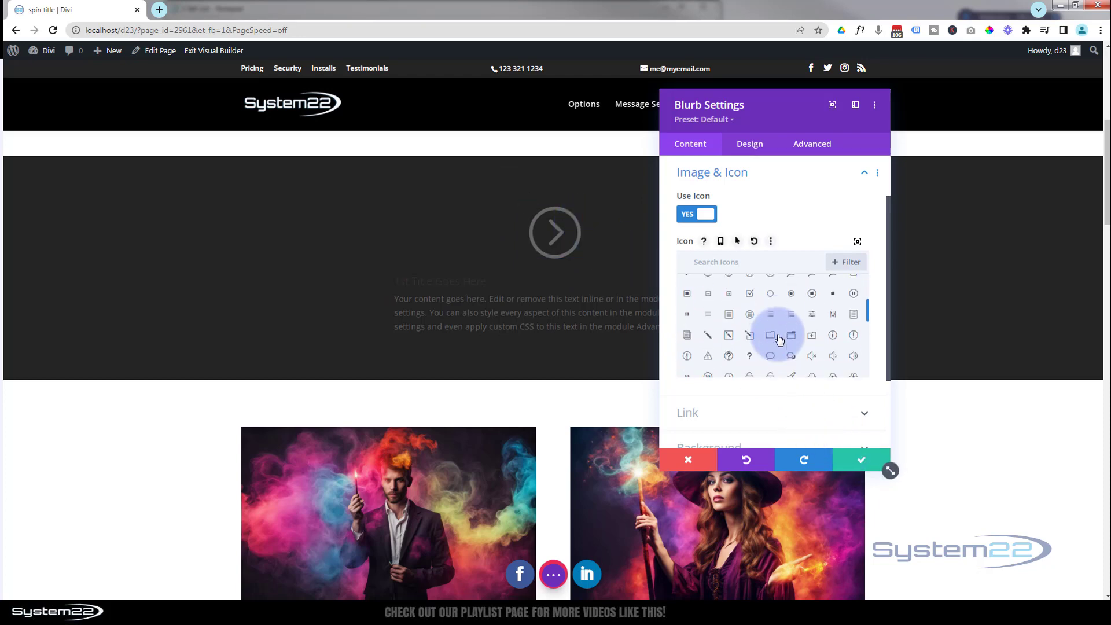
{"action": "left_click", "coordinate": [751, 411]}
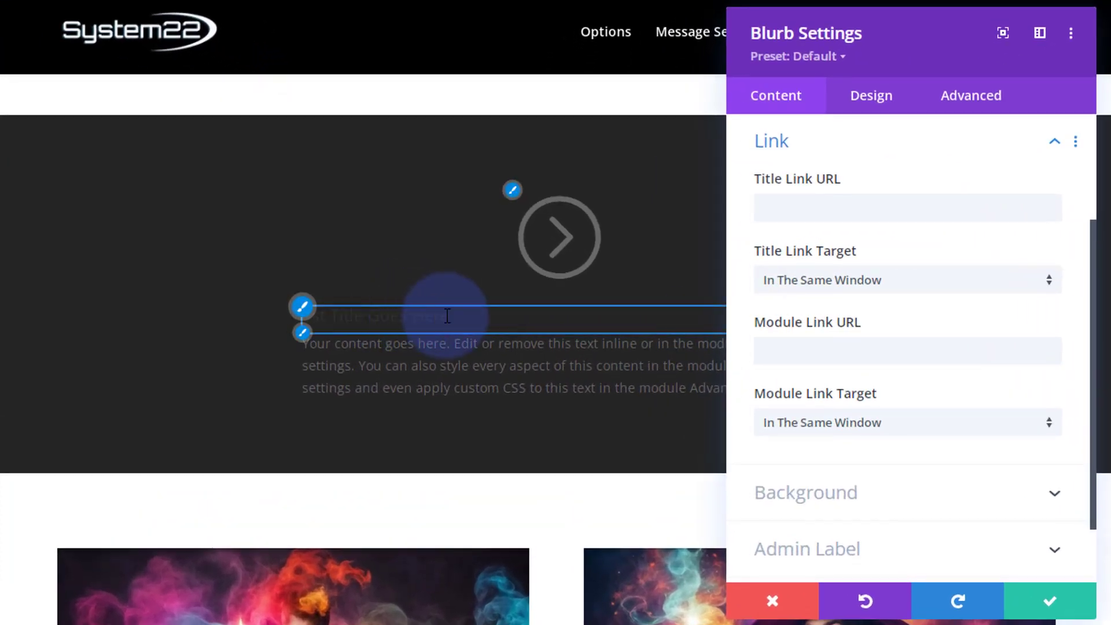
Make the module link open in a new tab and give the blurb a black background.
{"action": "left_click", "coordinate": [764, 203]}
{"action": "left_click", "coordinate": [799, 351]}
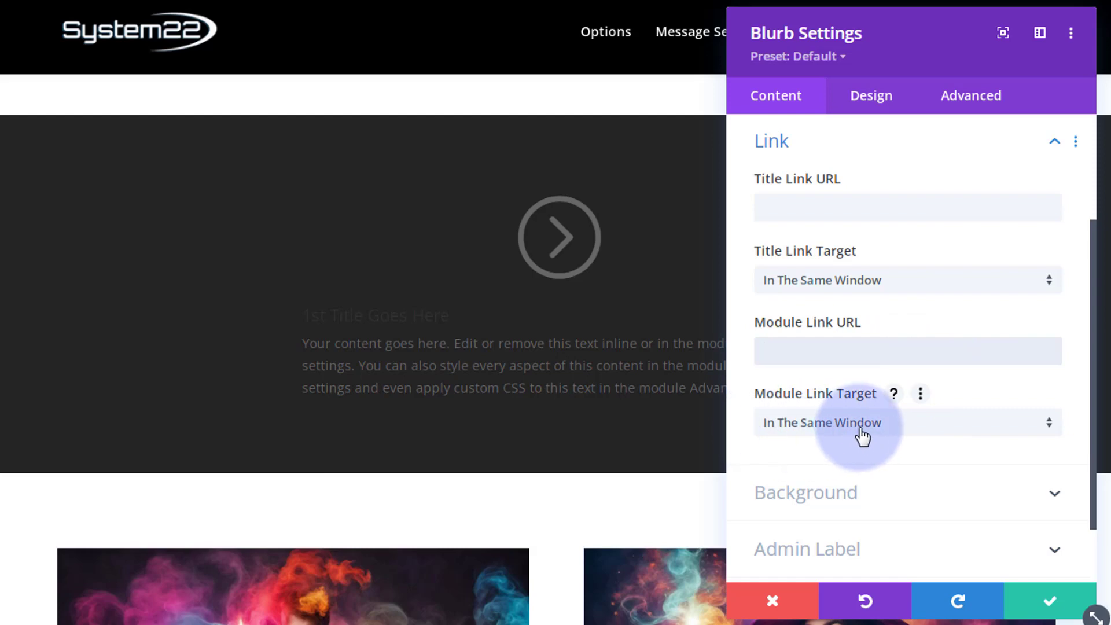
{"action": "left_click", "coordinate": [918, 429]}
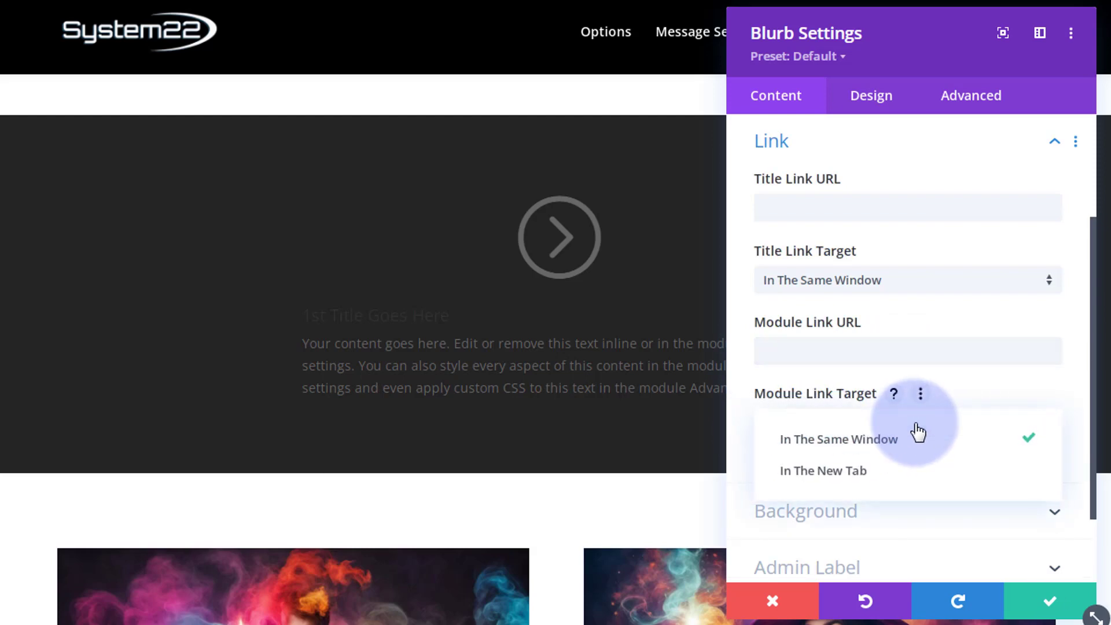
{"action": "left_click", "coordinate": [826, 481]}
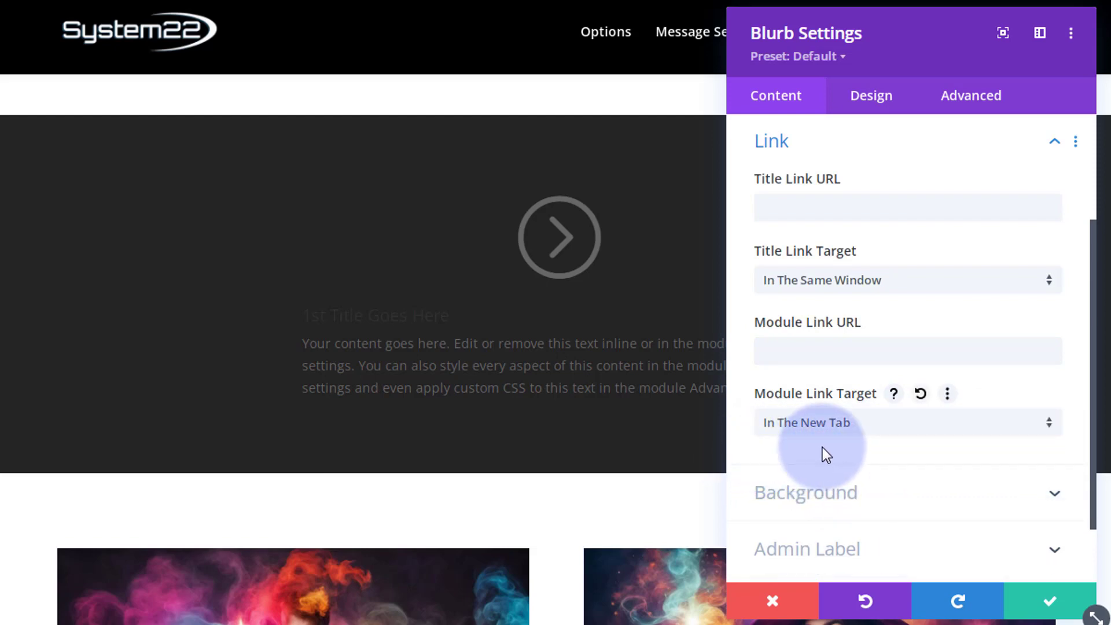
{"action": "left_click", "coordinate": [880, 507]}
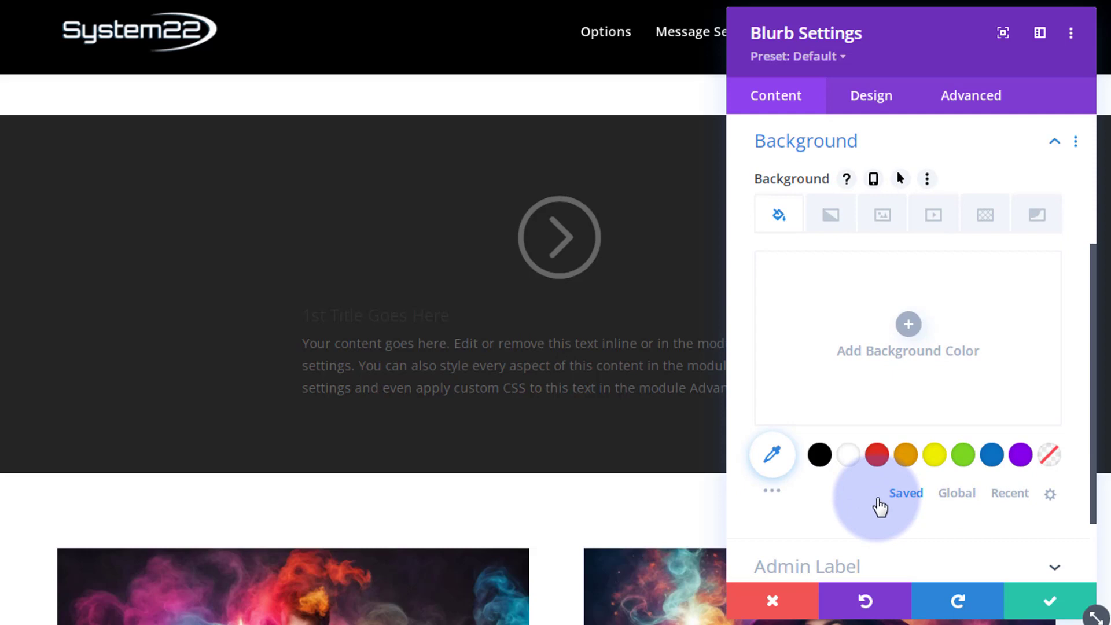
{"action": "left_click", "coordinate": [820, 456]}
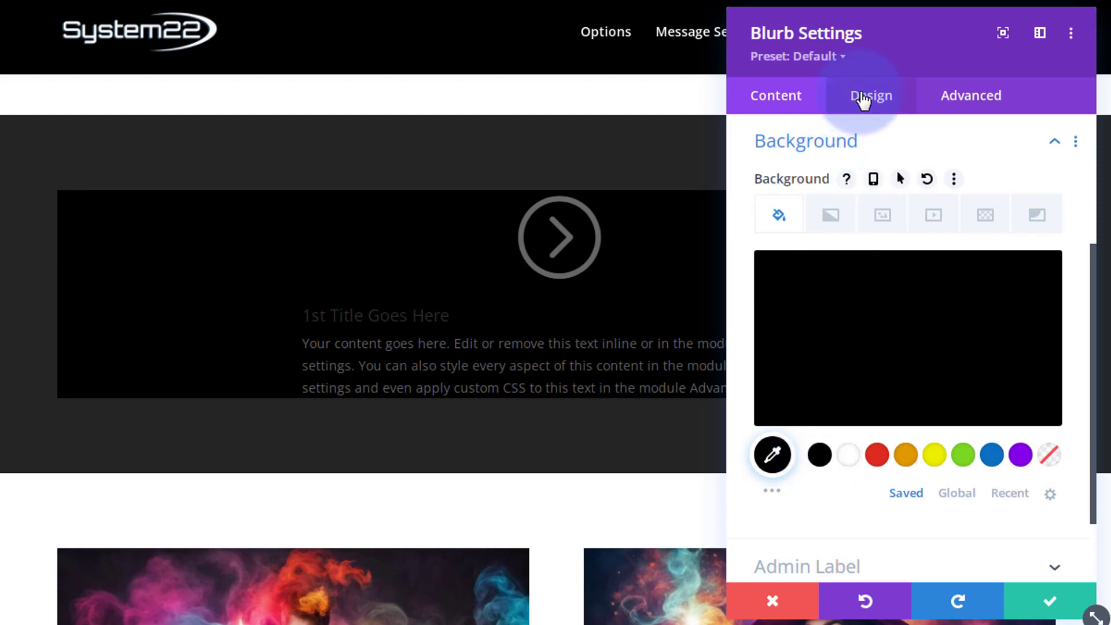
Dock the settings panel on the right and set the blurb's Content Width to 100%.
{"action": "left_click", "coordinate": [862, 98]}
{"action": "left_click_drag", "start_coordinate": [930, 42], "coordinate": [1109, 32]}
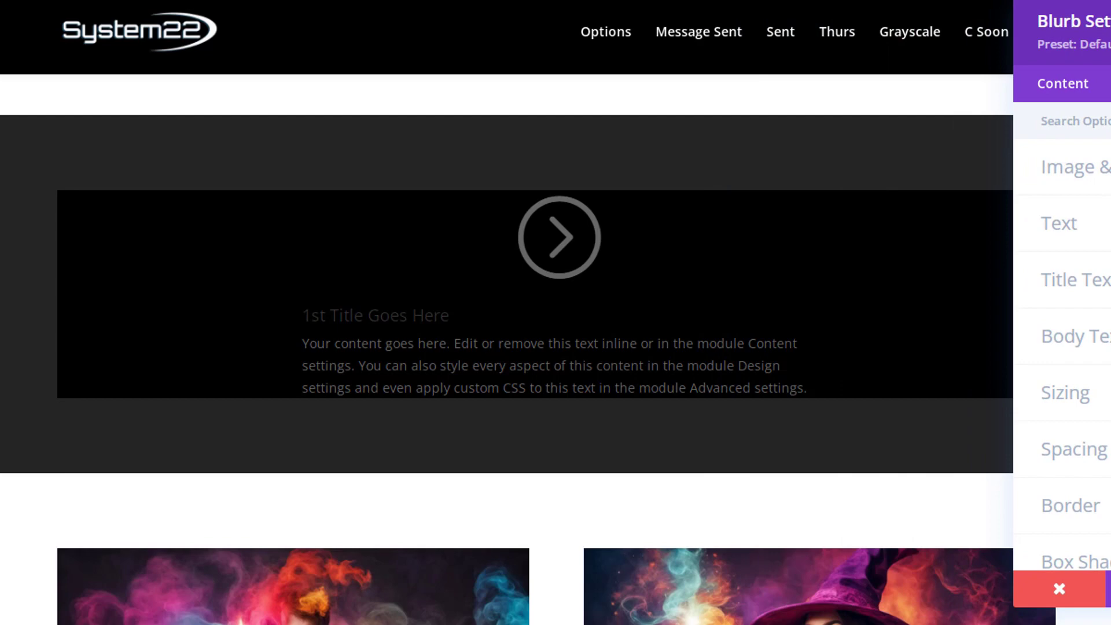
{"action": "left_click", "coordinate": [255, 370]}
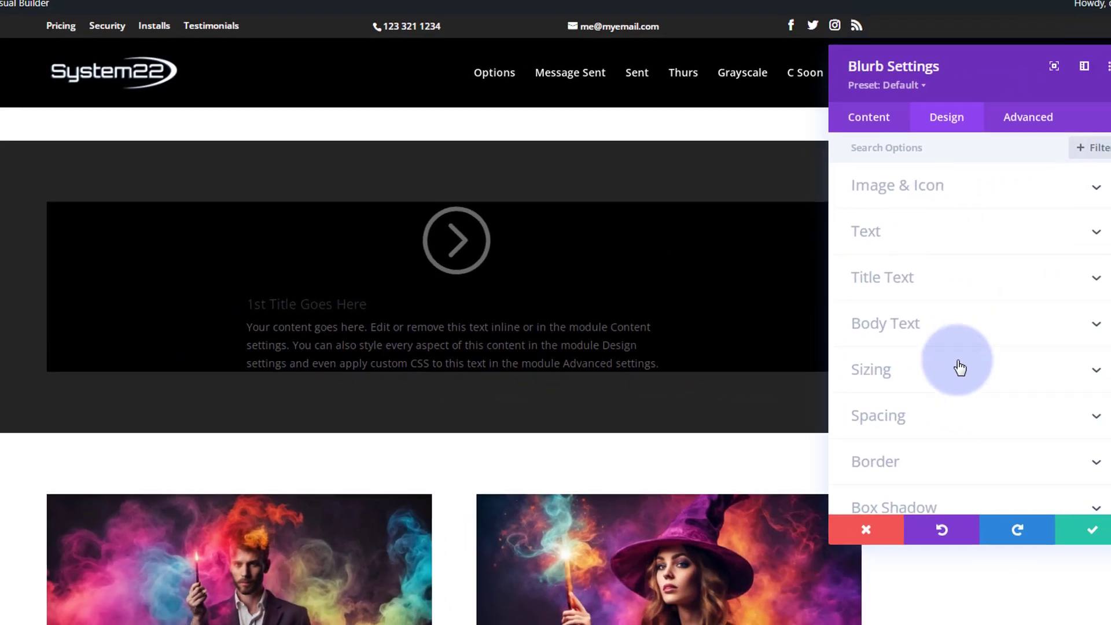
{"action": "left_click", "coordinate": [946, 370]}
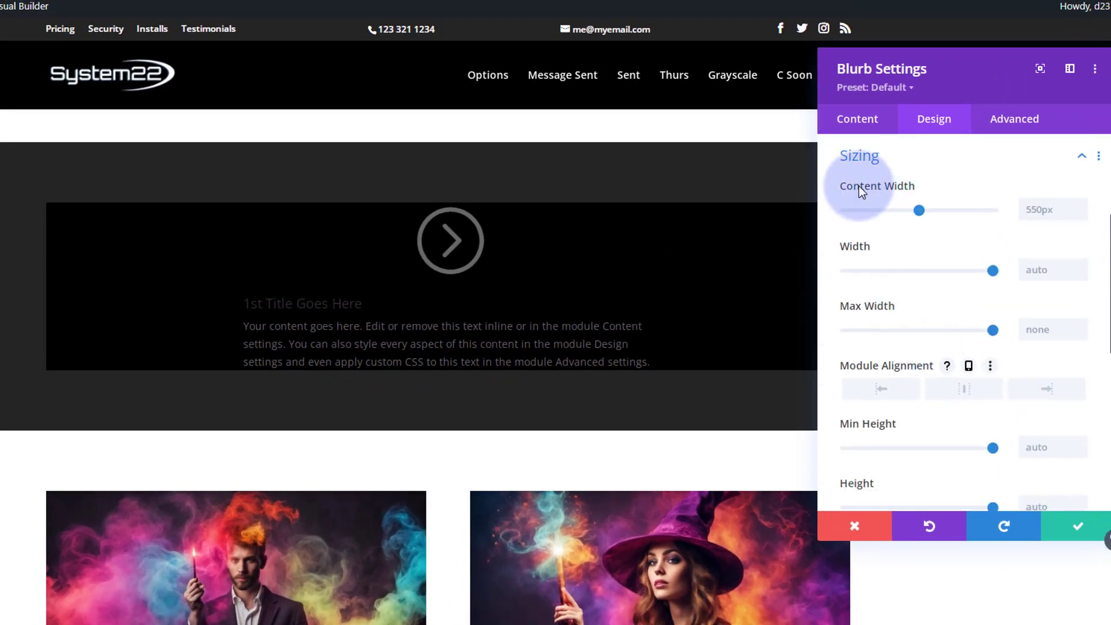
{"action": "left_click", "coordinate": [1030, 210]}
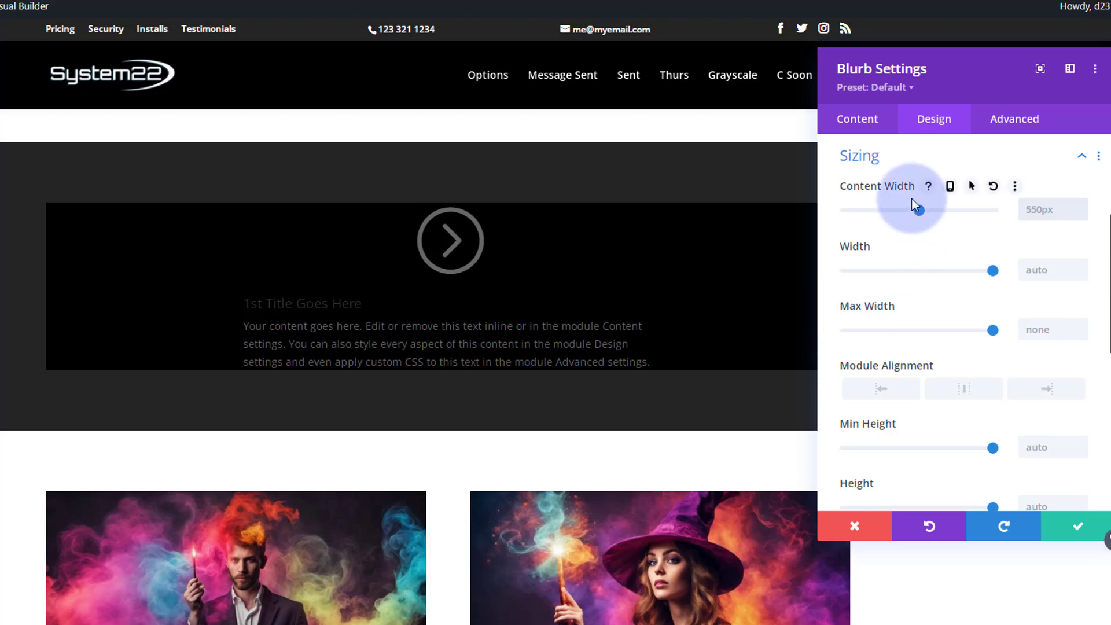
{"action": "type", "text": "100px"}
{"action": "type", "text": "%"}
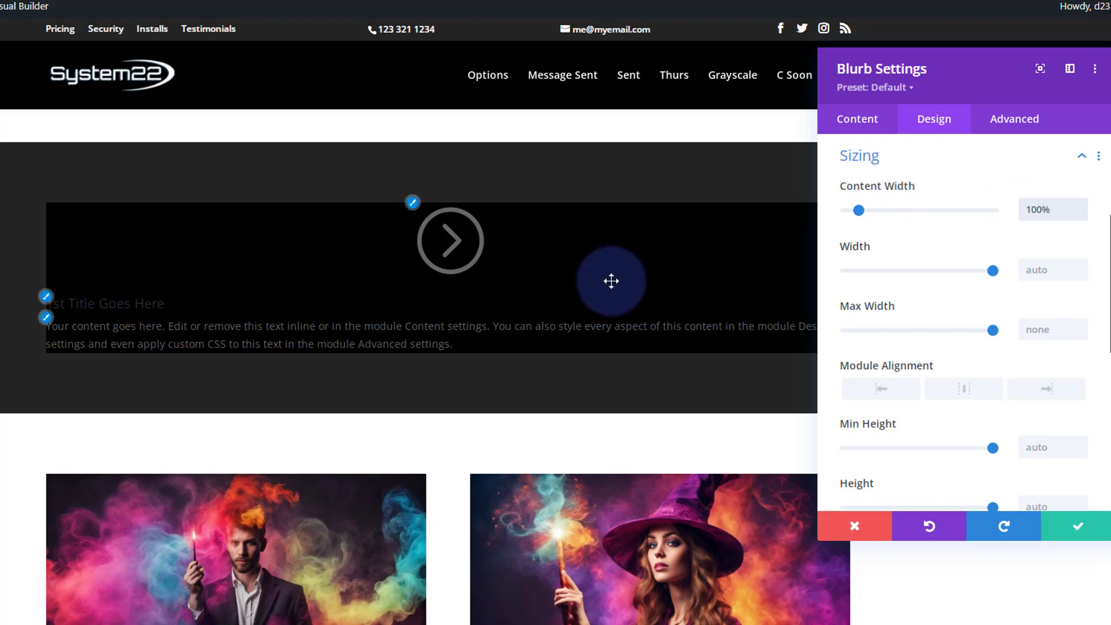
{"action": "left_click", "coordinate": [975, 168]}
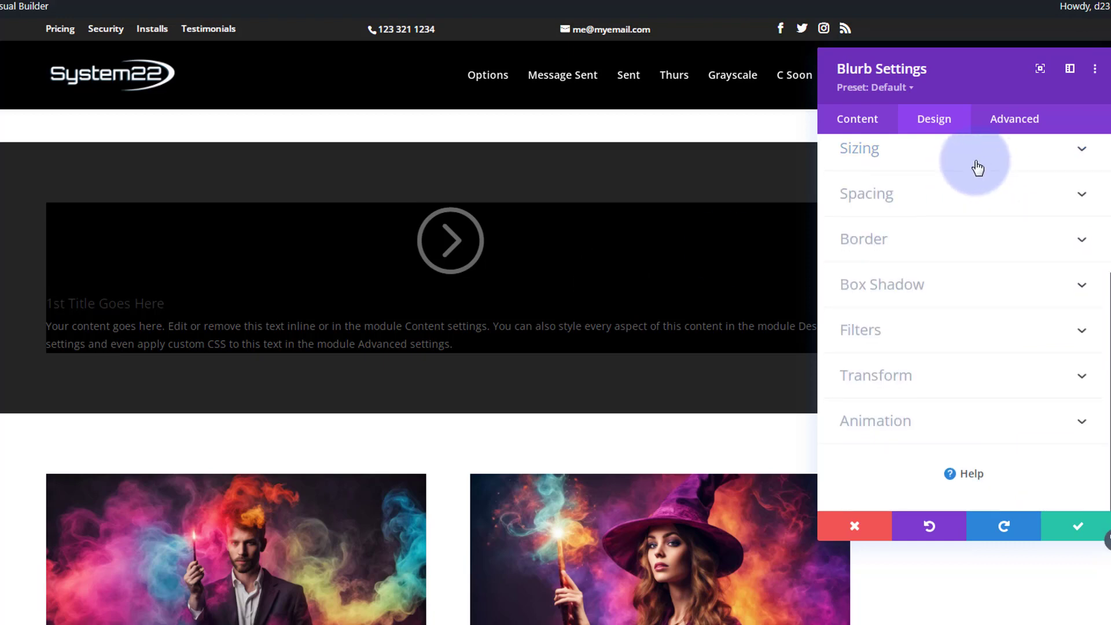
Set the blurb's text colour to Light.
{"action": "scroll", "coordinate": [945, 304], "scroll_direction": "up", "scroll_amount": 5}
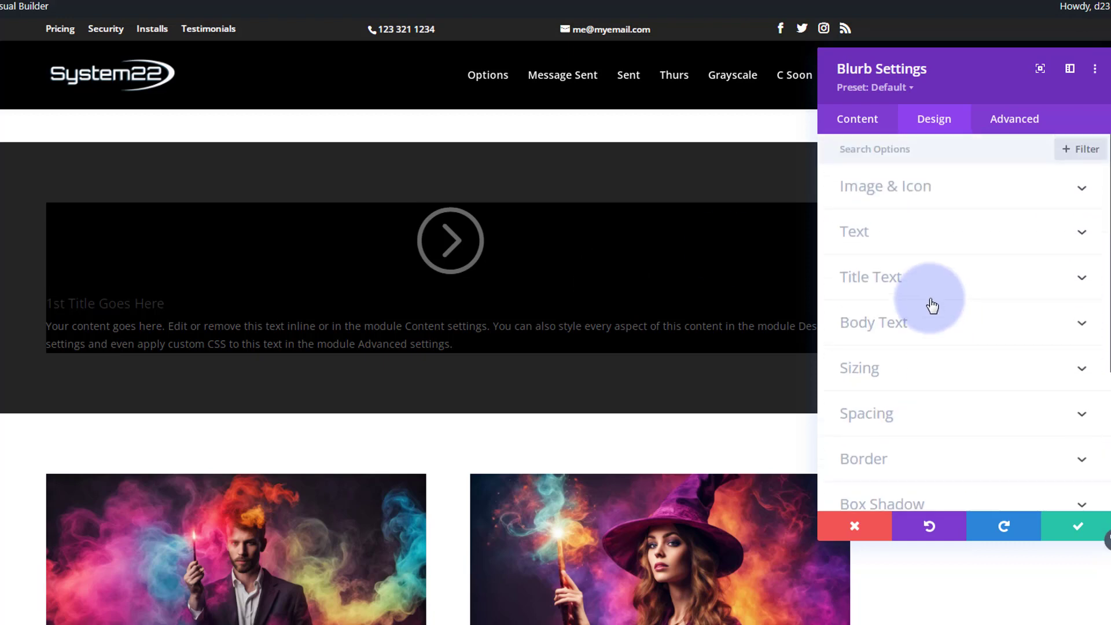
{"action": "left_click", "coordinate": [907, 237]}
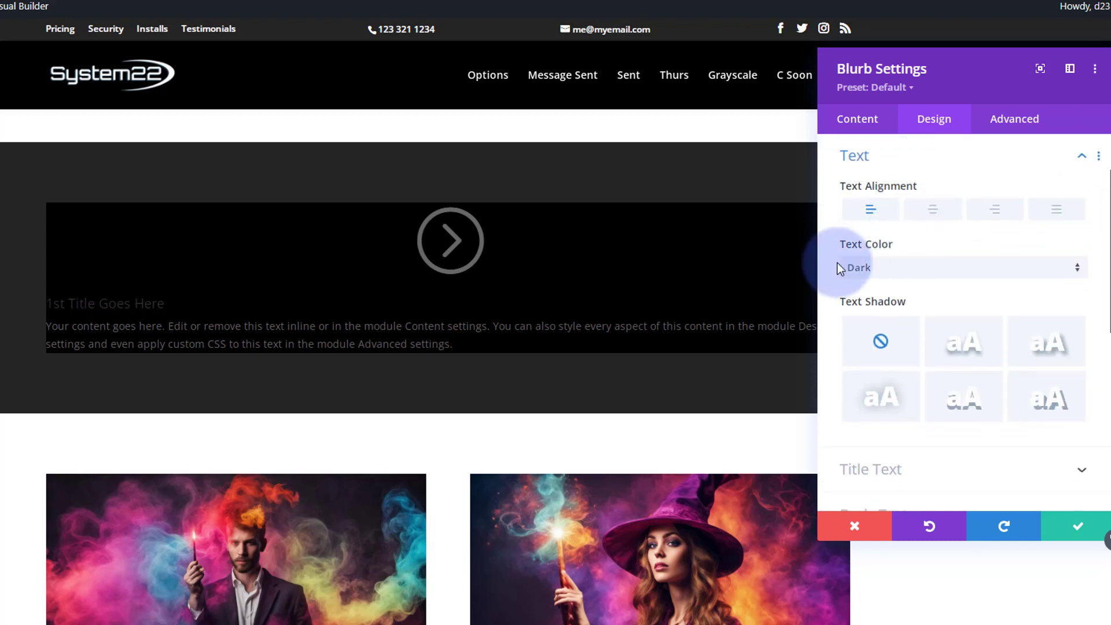
{"action": "left_click", "coordinate": [915, 268]}
{"action": "left_click", "coordinate": [874, 283]}
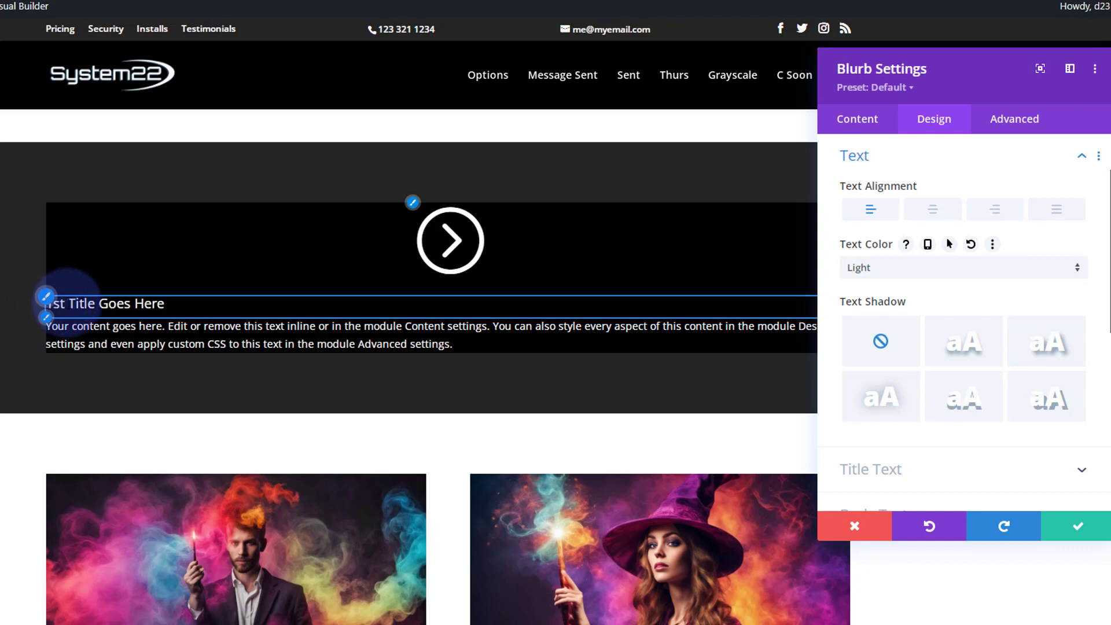
Make the blurb title Bold, leaving its font unchanged.
{"action": "left_click", "coordinate": [47, 299]}
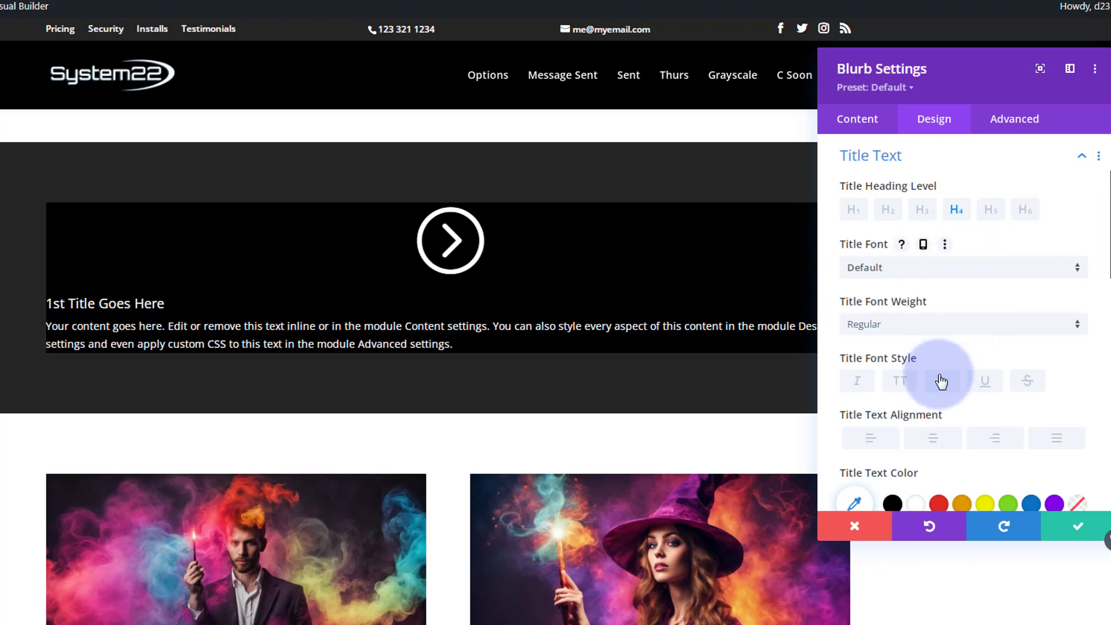
{"action": "left_click", "coordinate": [907, 332]}
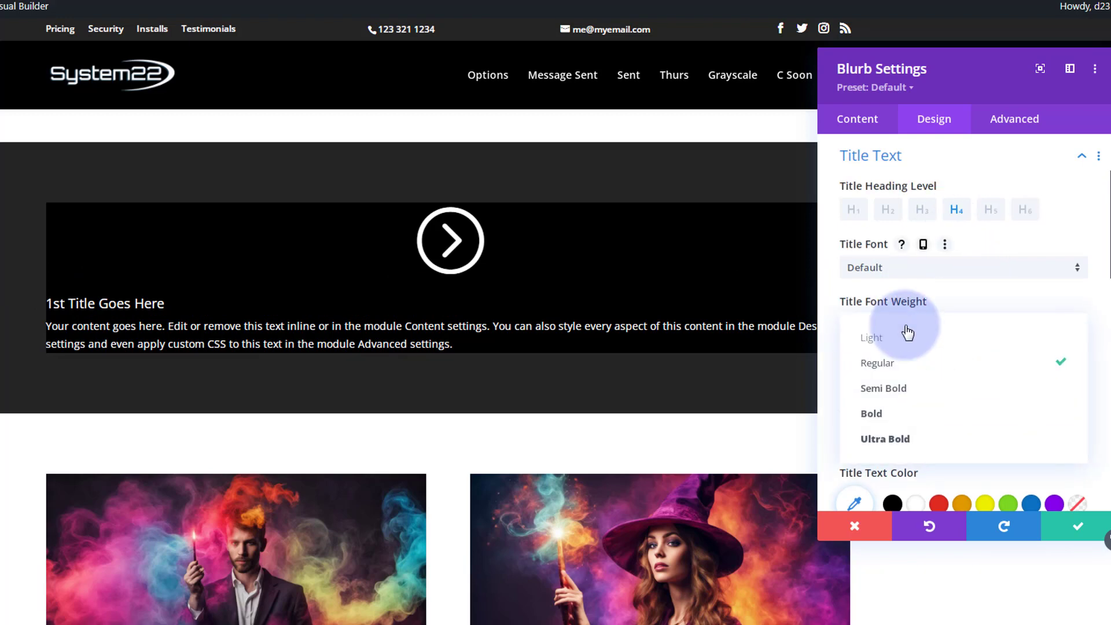
{"action": "left_click", "coordinate": [909, 409]}
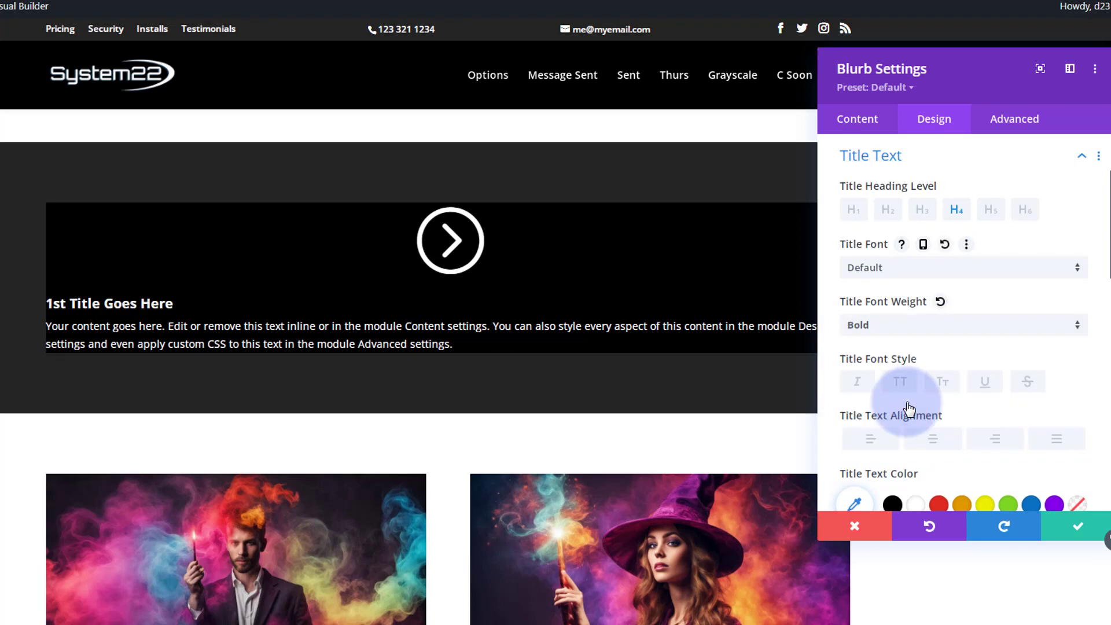
{"action": "left_click", "coordinate": [944, 272]}
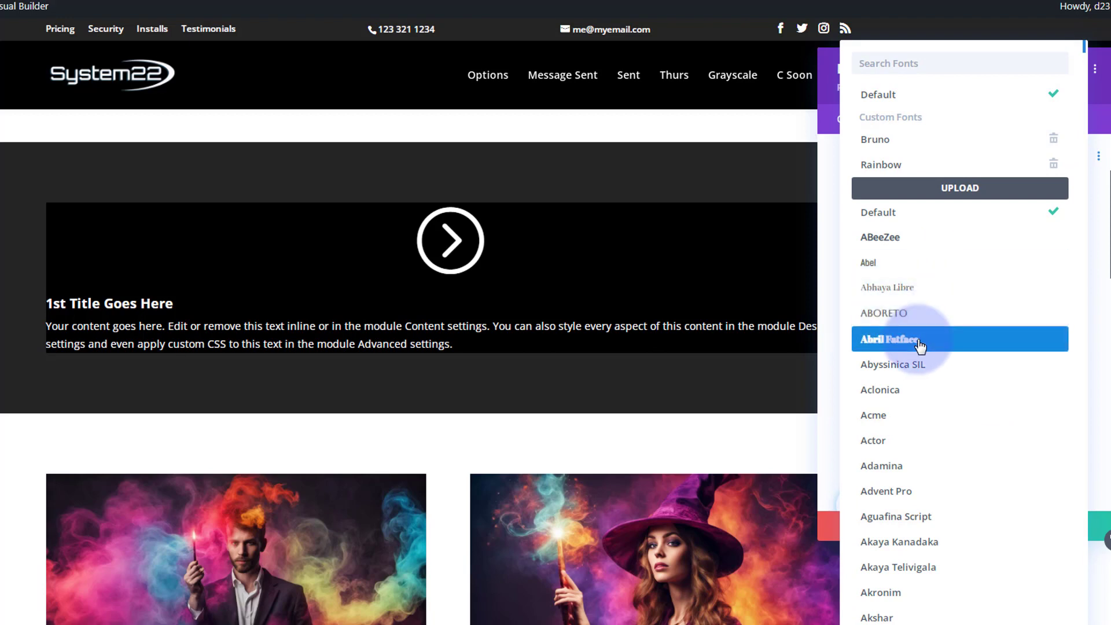
{"action": "left_click", "coordinate": [832, 211]}
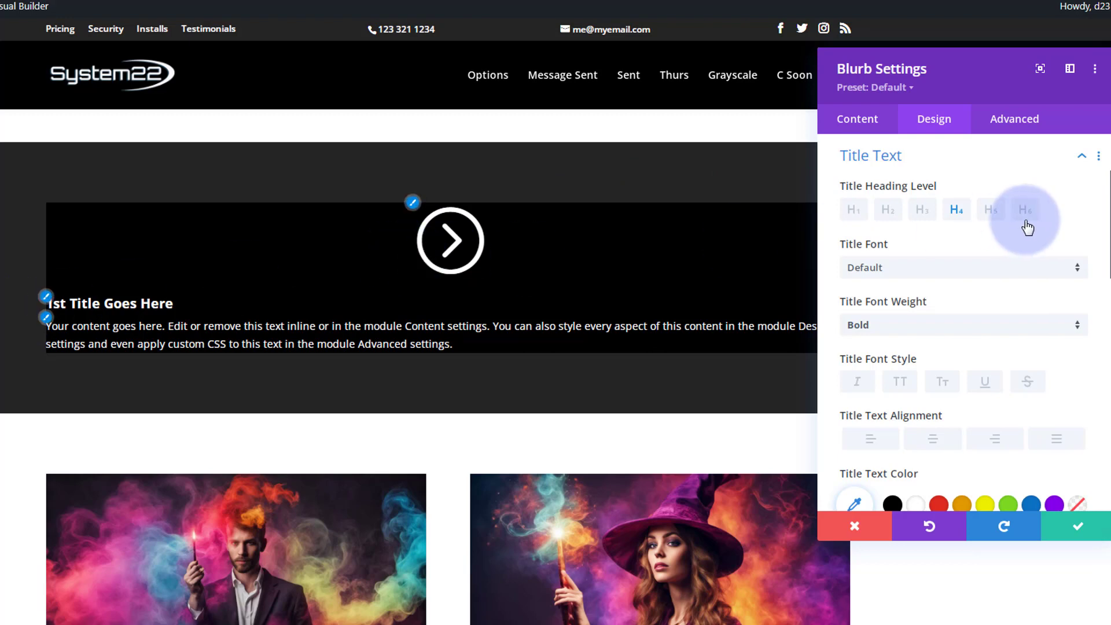
Set the icon placement to Left and the icon width to 70px.
{"action": "left_click", "coordinate": [933, 167]}
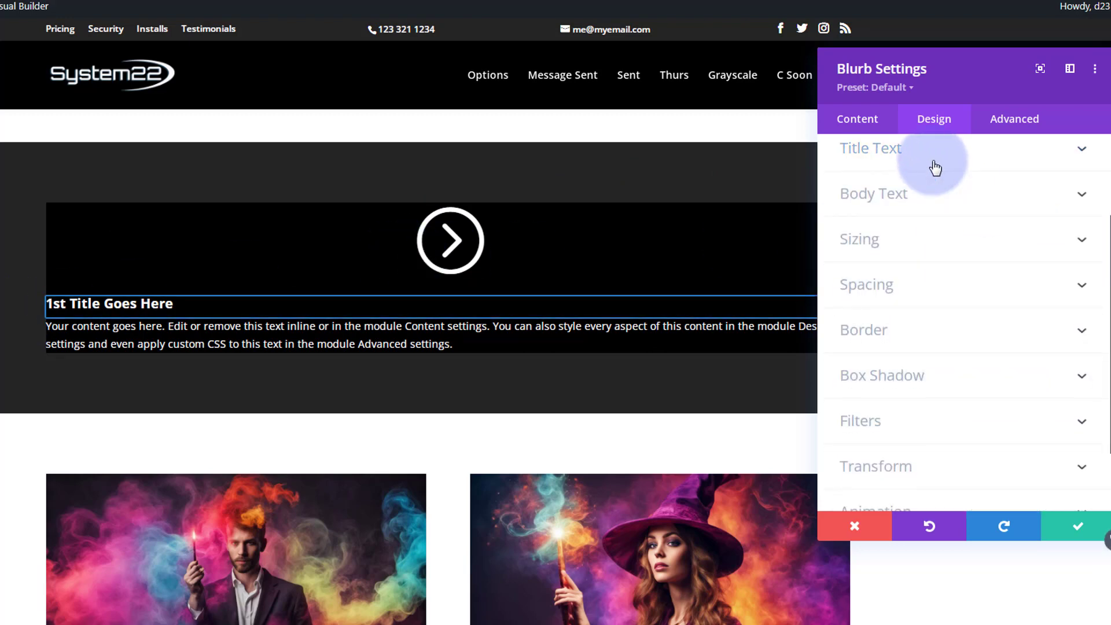
{"action": "scroll", "coordinate": [920, 213], "scroll_direction": "up", "scroll_amount": 2}
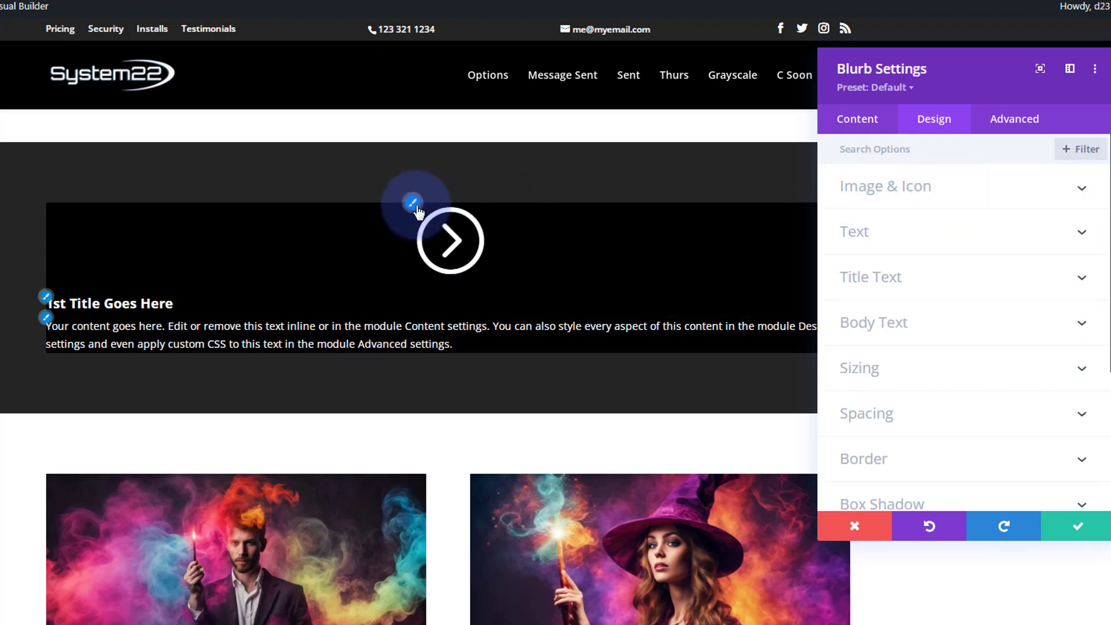
{"action": "left_click", "coordinate": [413, 204]}
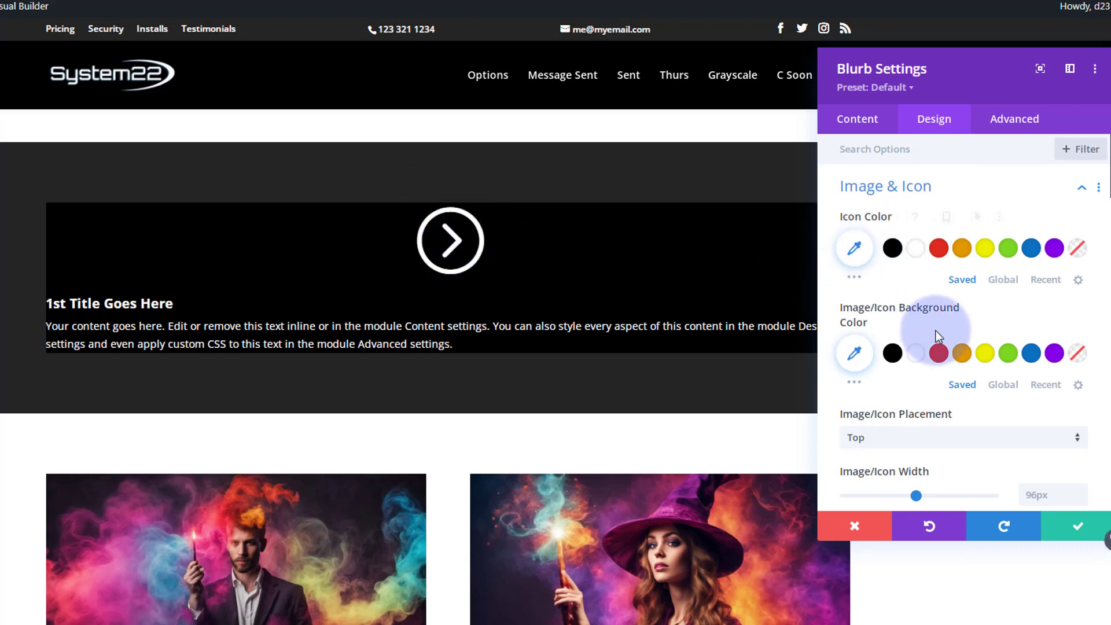
{"action": "scroll", "coordinate": [936, 330], "scroll_direction": "down", "scroll_amount": 1}
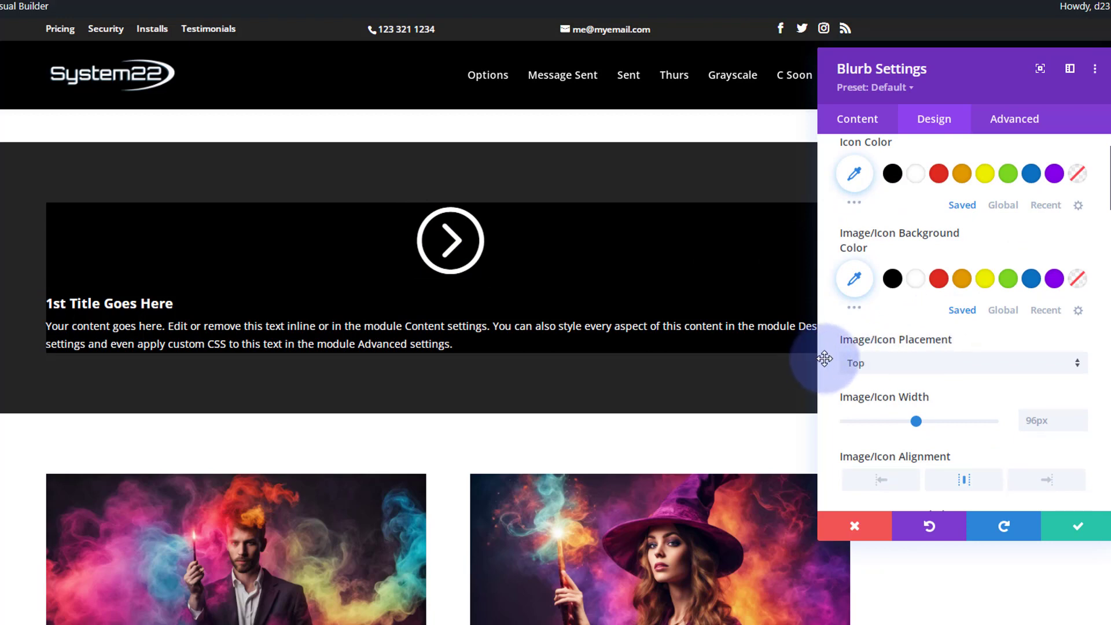
{"action": "left_click", "coordinate": [890, 365]}
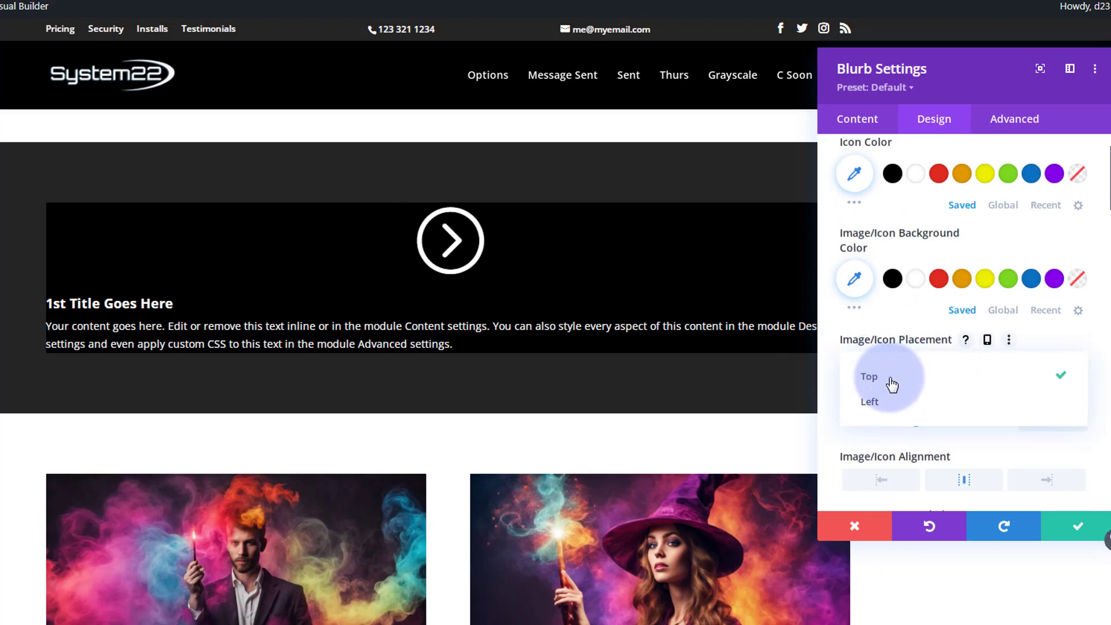
{"action": "left_click", "coordinate": [883, 403]}
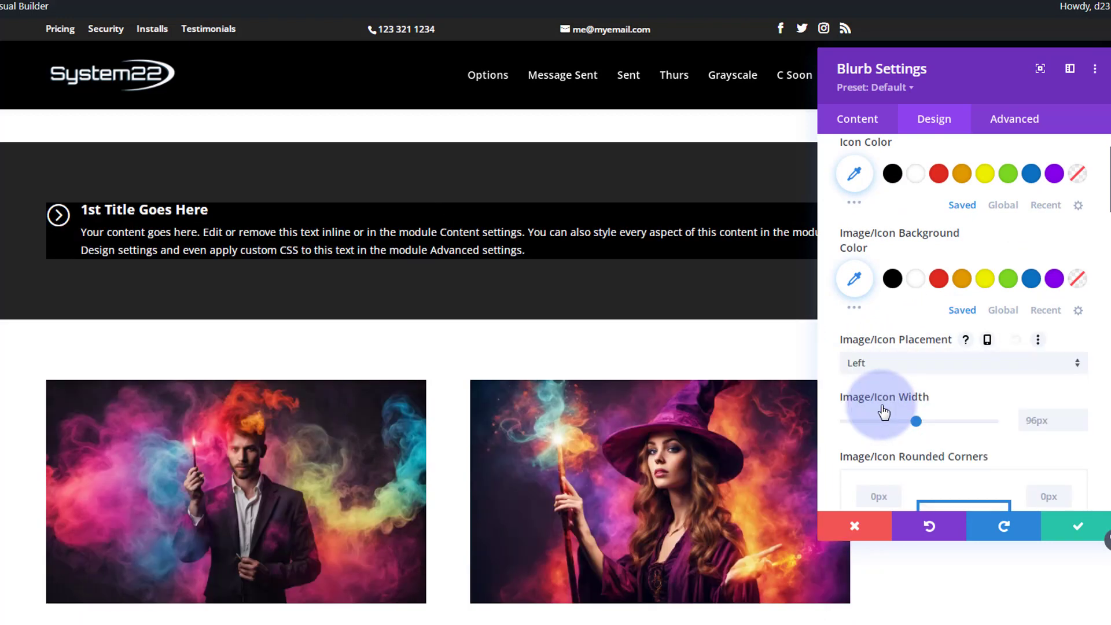
{"action": "left_click", "coordinate": [1025, 421]}
{"action": "type", "text": "70px"}
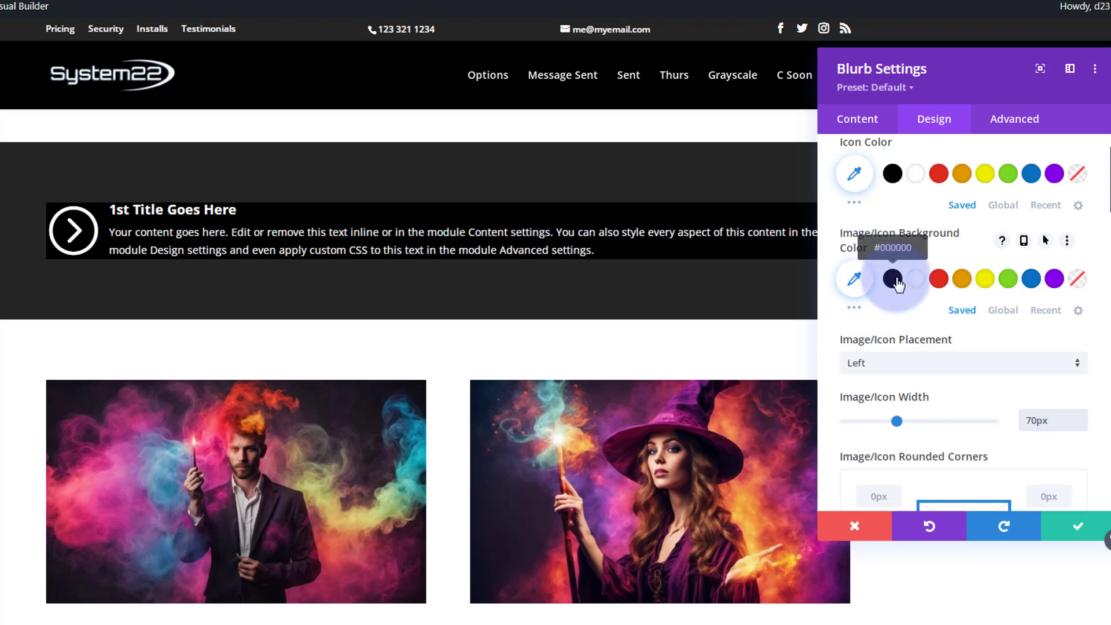
{"action": "scroll", "coordinate": [898, 285], "scroll_direction": "up", "scroll_amount": 2}
{"action": "left_click", "coordinate": [974, 201]}
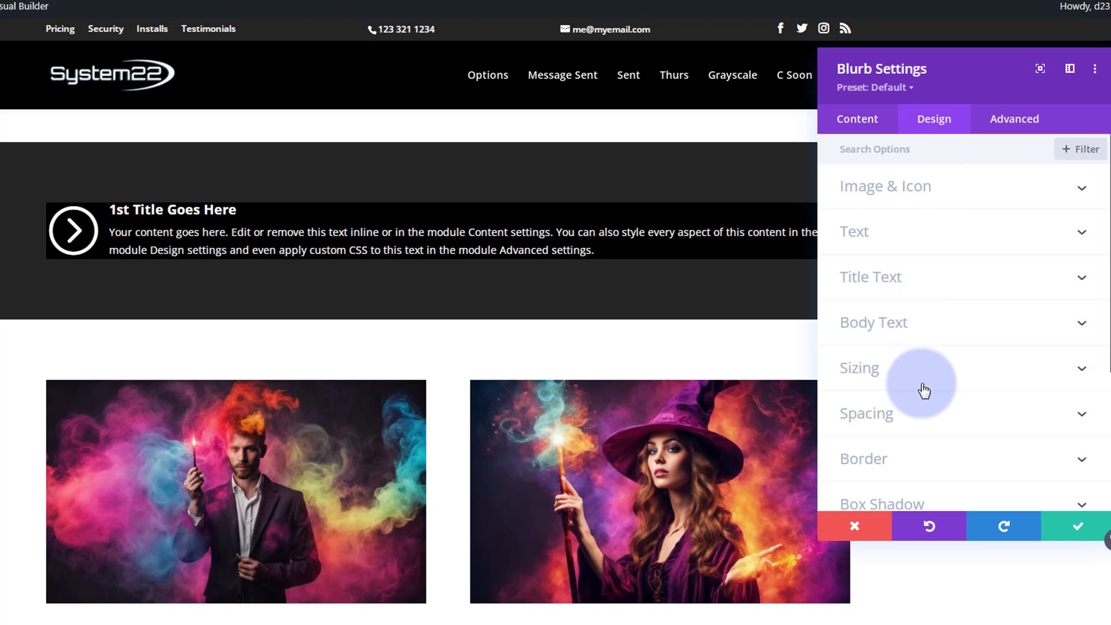
Set the blurb's top, bottom, left and right padding to 10px.
{"action": "left_click", "coordinate": [923, 415]}
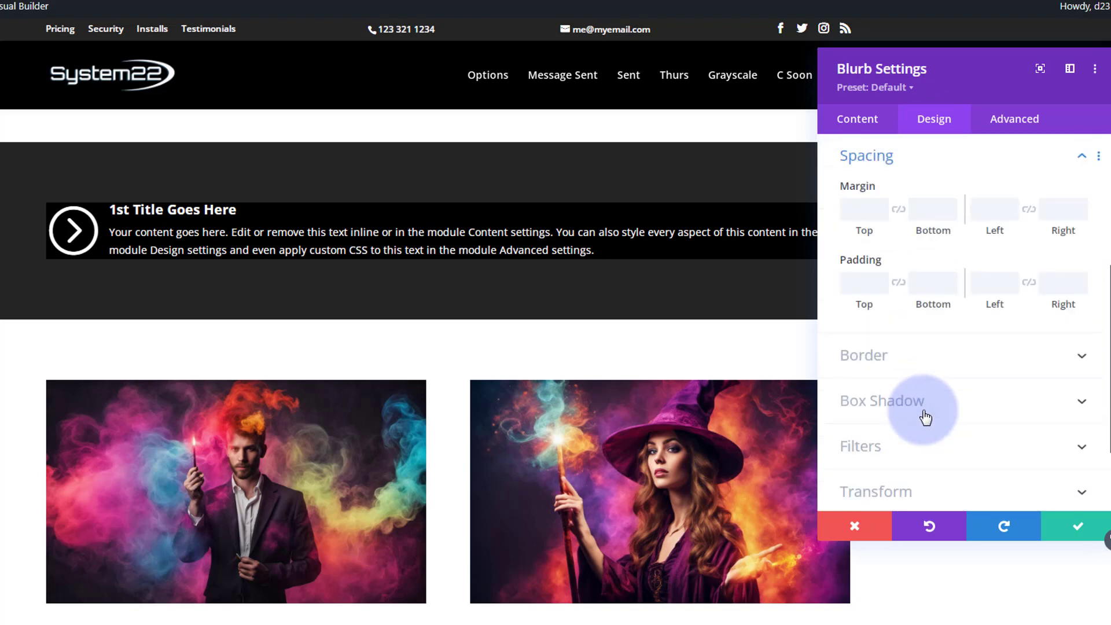
{"action": "left_click", "coordinate": [862, 280]}
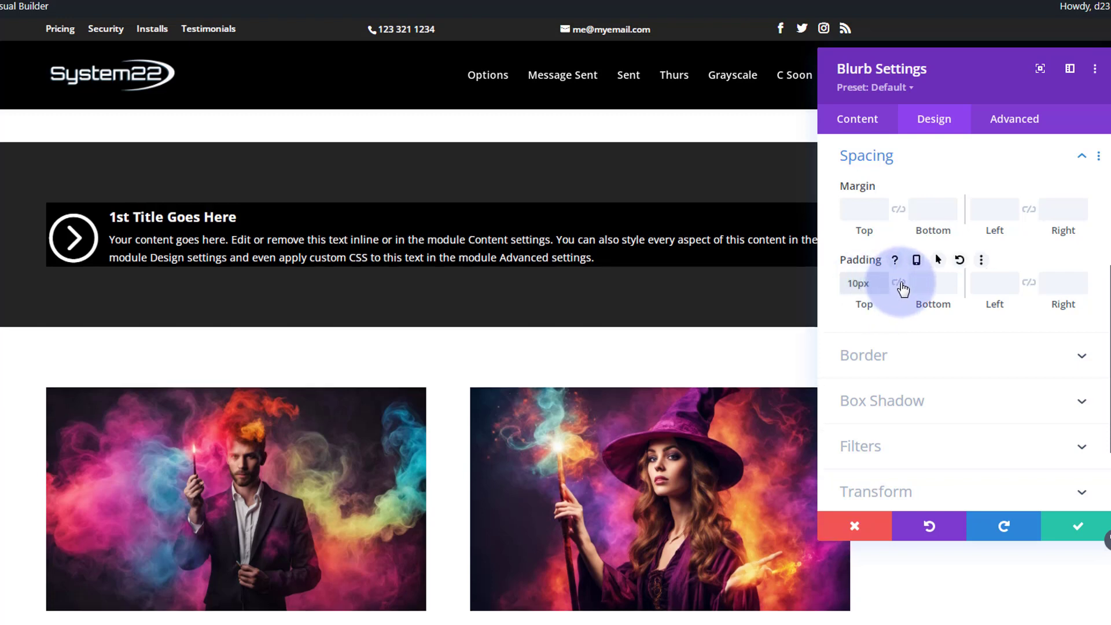
{"action": "left_click", "coordinate": [900, 284]}
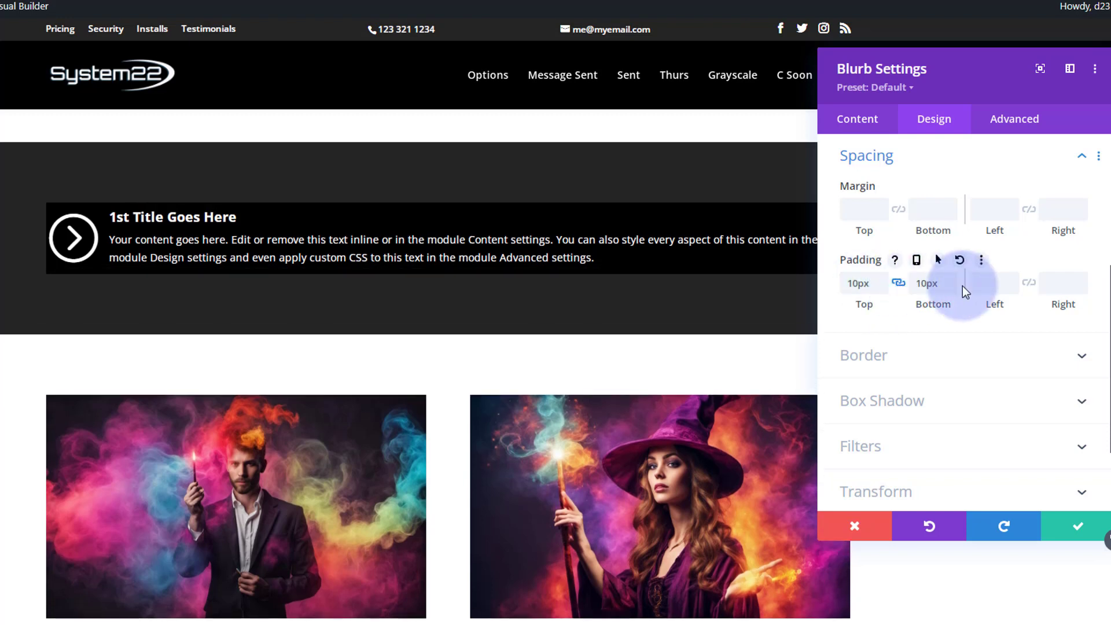
{"action": "left_click", "coordinate": [995, 282]}
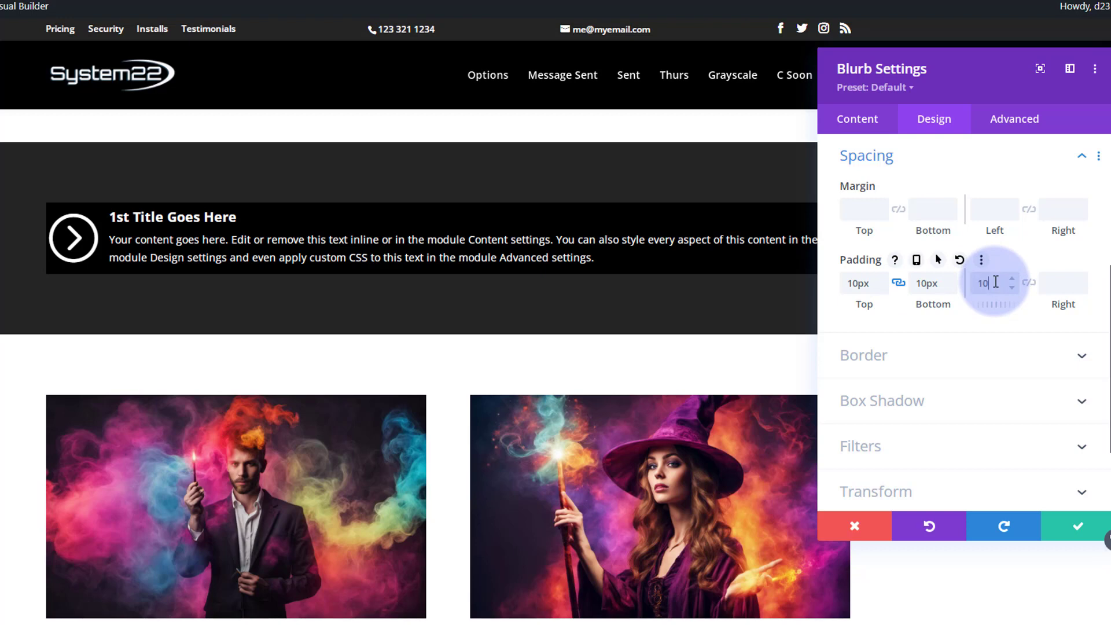
{"action": "type", "text": "10"}
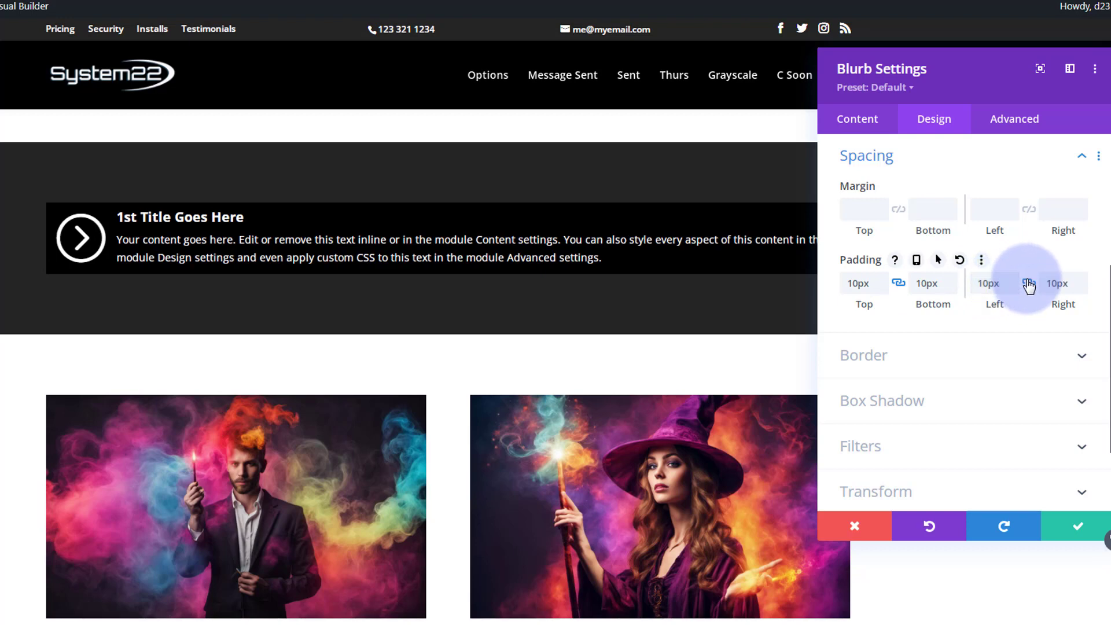
{"action": "left_click_drag", "start_coordinate": [950, 79], "coordinate": [875, 89]}
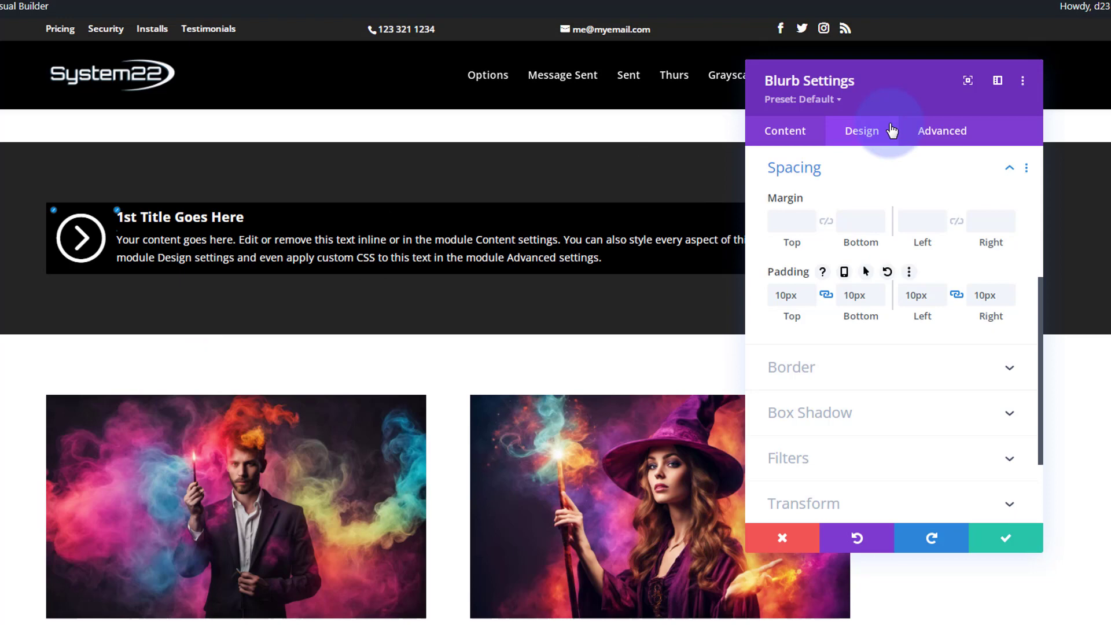
Set the blurb width to 93px and paste the same 93px into its height.
{"action": "left_click", "coordinate": [880, 175]}
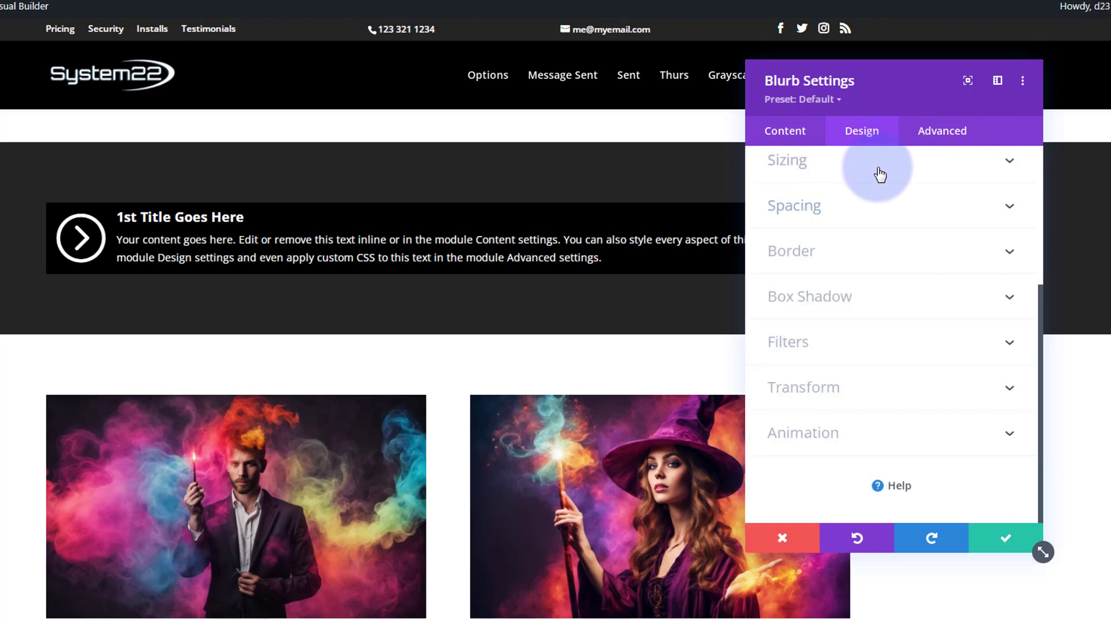
{"action": "left_click", "coordinate": [862, 171]}
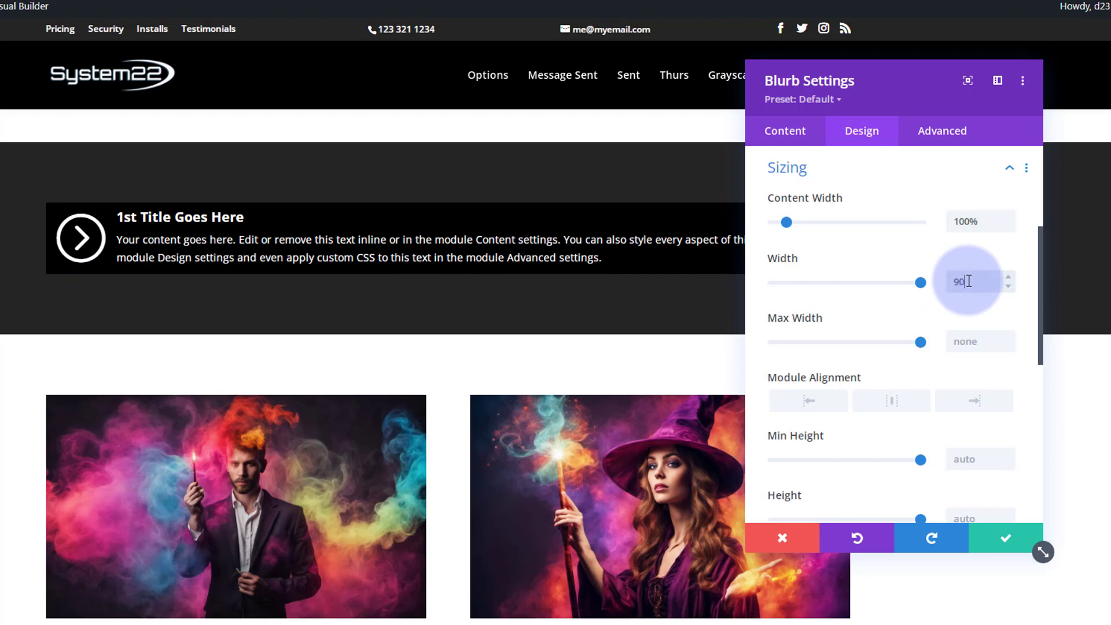
{"action": "type", "text": "%"}
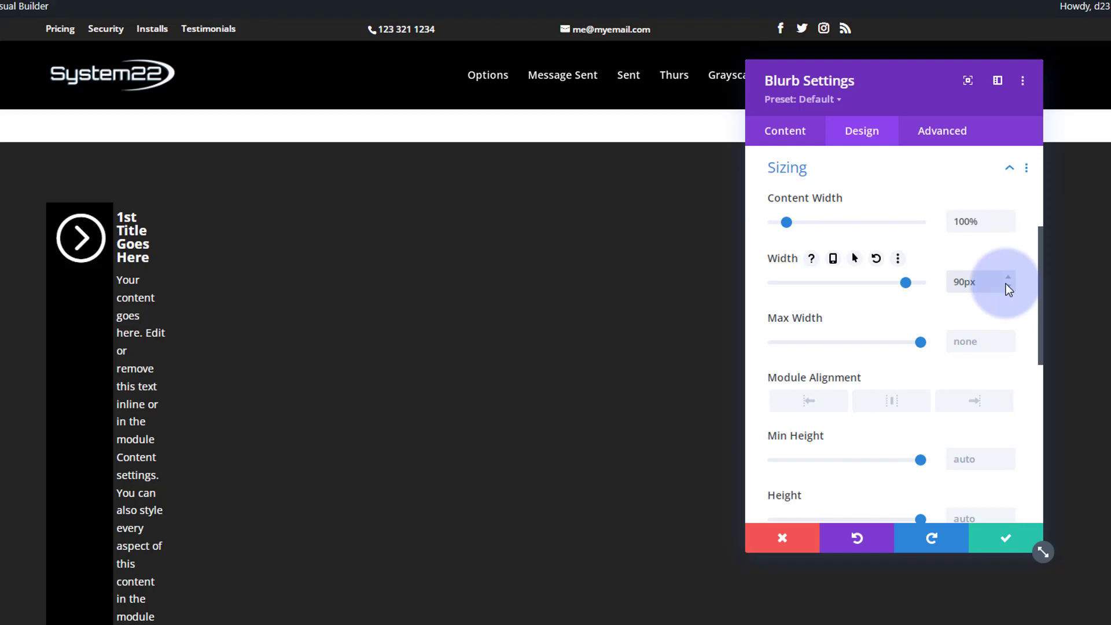
{"action": "left_click", "coordinate": [1007, 276]}
{"action": "left_click", "coordinate": [1007, 276]}
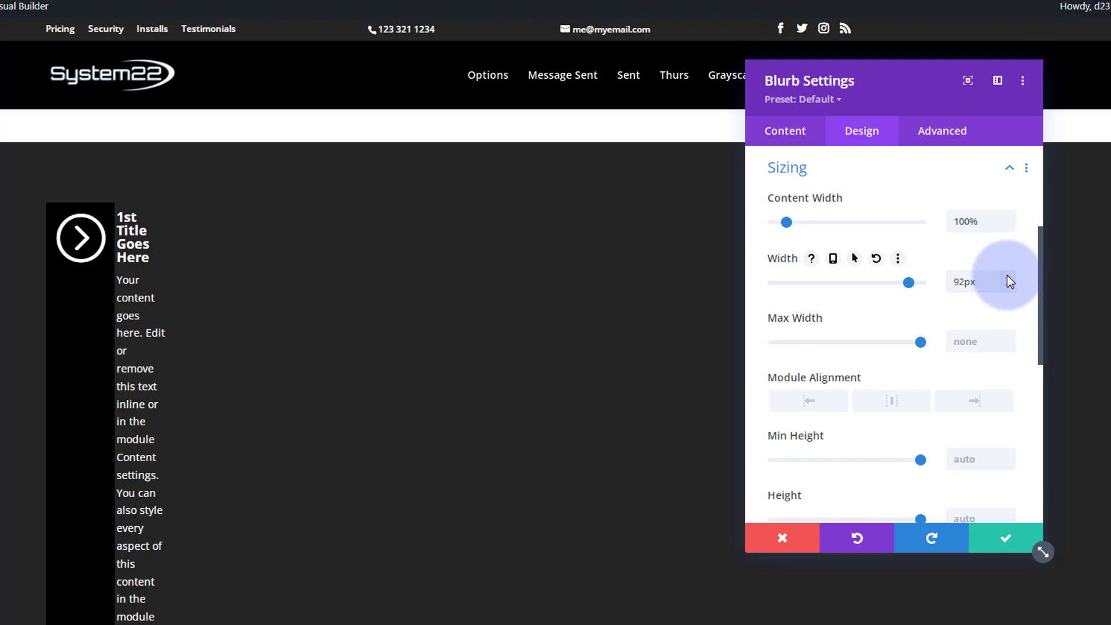
{"action": "left_click", "coordinate": [1007, 278]}
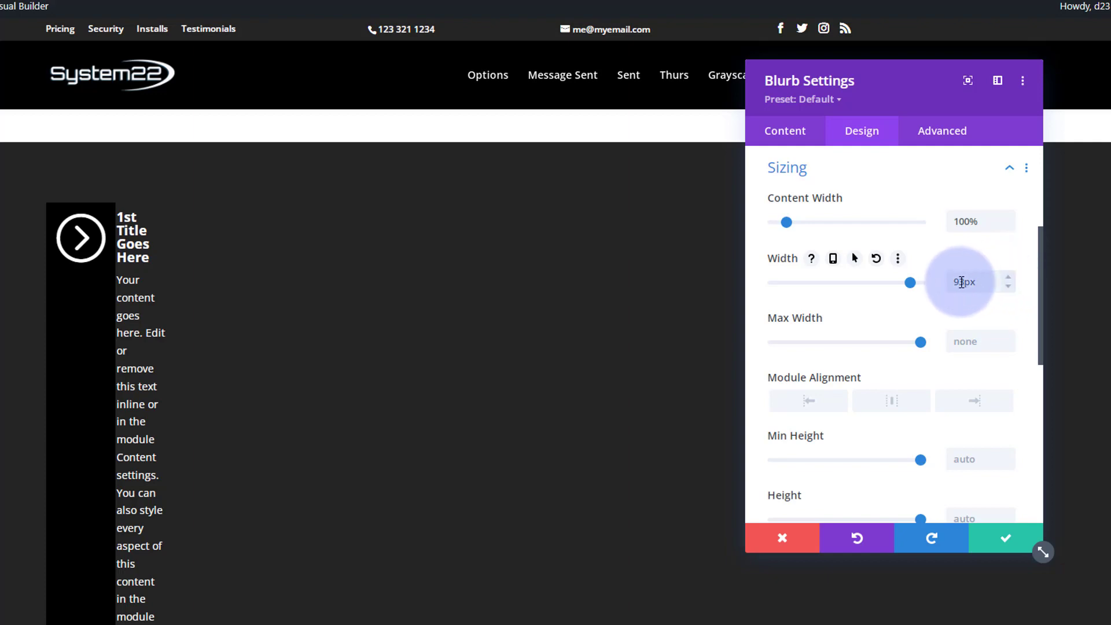
{"action": "left_click_drag", "start_coordinate": [953, 282], "coordinate": [980, 285]}
{"action": "key", "text": "ctrl+c"}
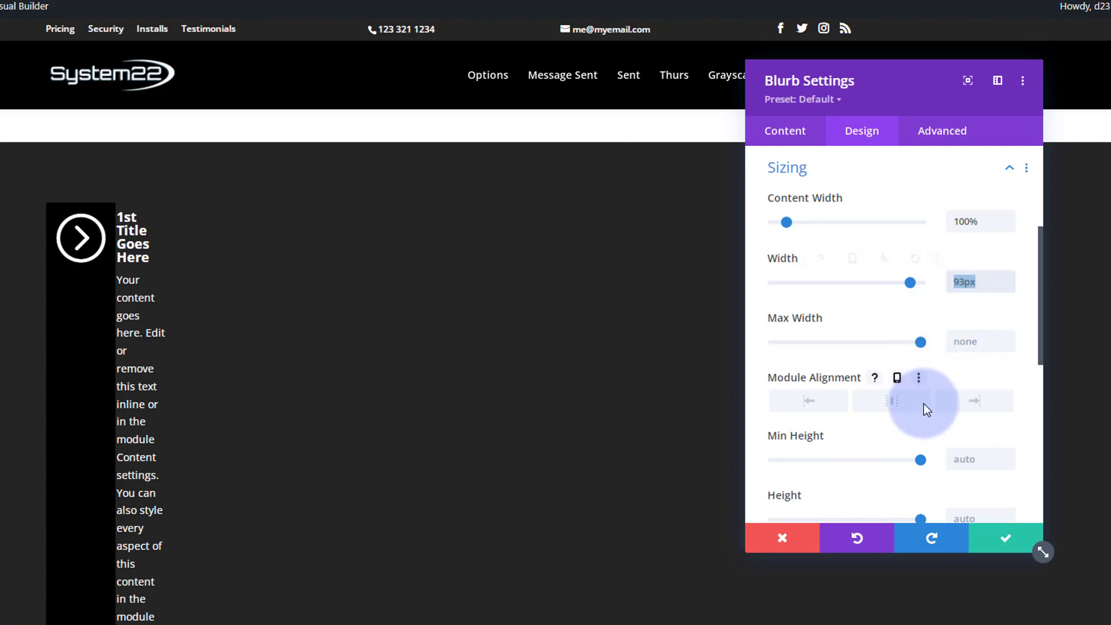
{"action": "scroll", "coordinate": [924, 404], "scroll_direction": "down", "scroll_amount": 1}
{"action": "left_click", "coordinate": [954, 444]}
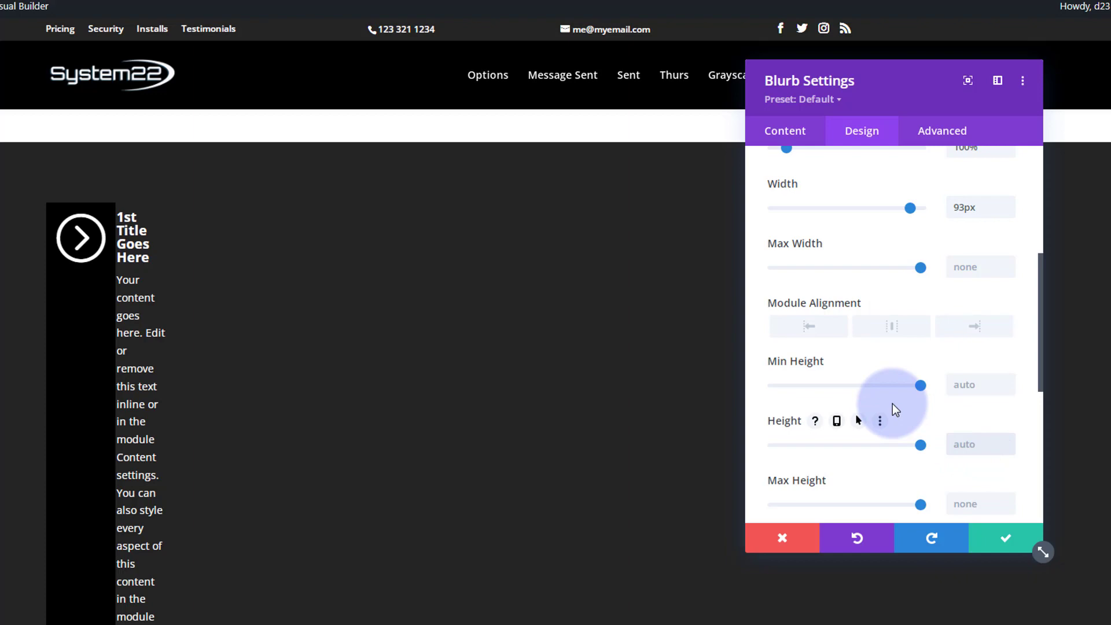
{"action": "key", "text": "ctrl+v"}
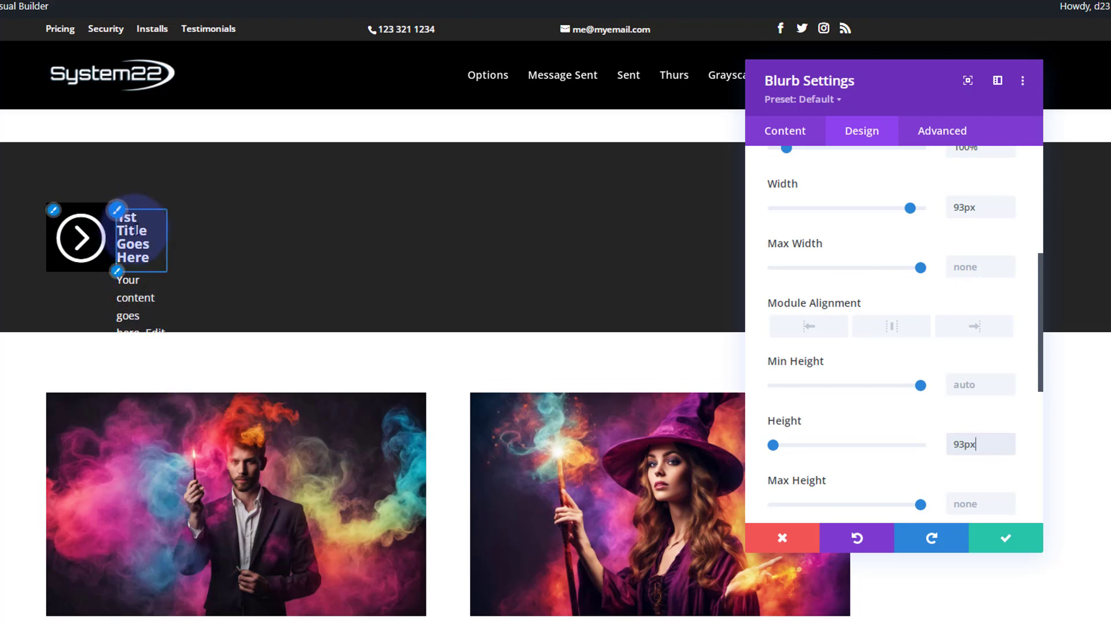
Set Horizontal and Vertical Overflow to Hidden under Advanced > Visibility.
{"action": "left_click", "coordinate": [942, 136]}
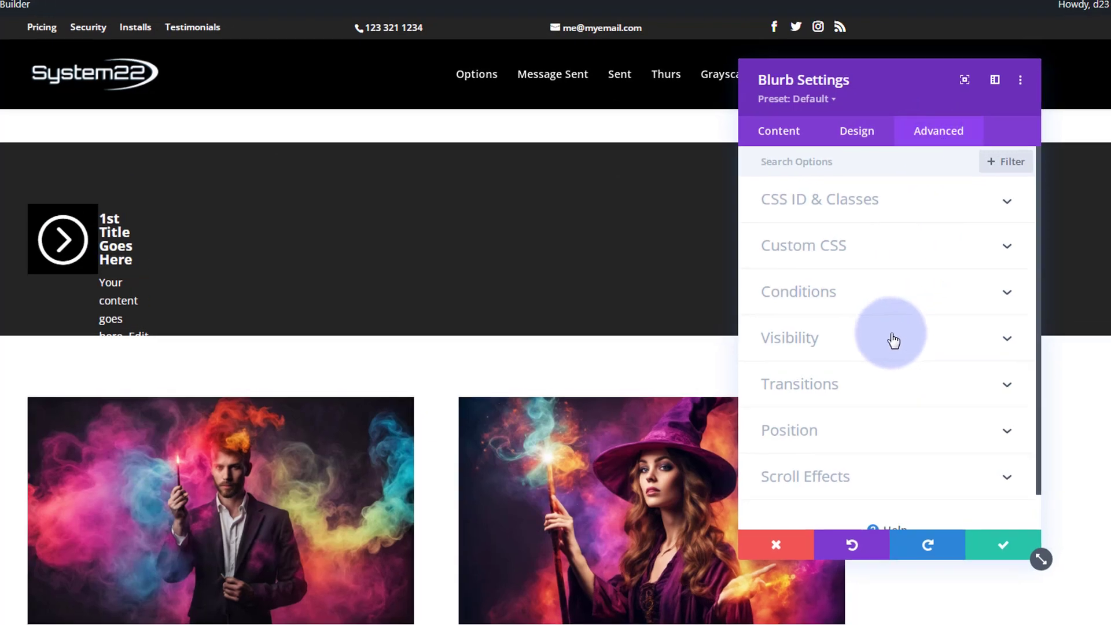
{"action": "left_click", "coordinate": [894, 333]}
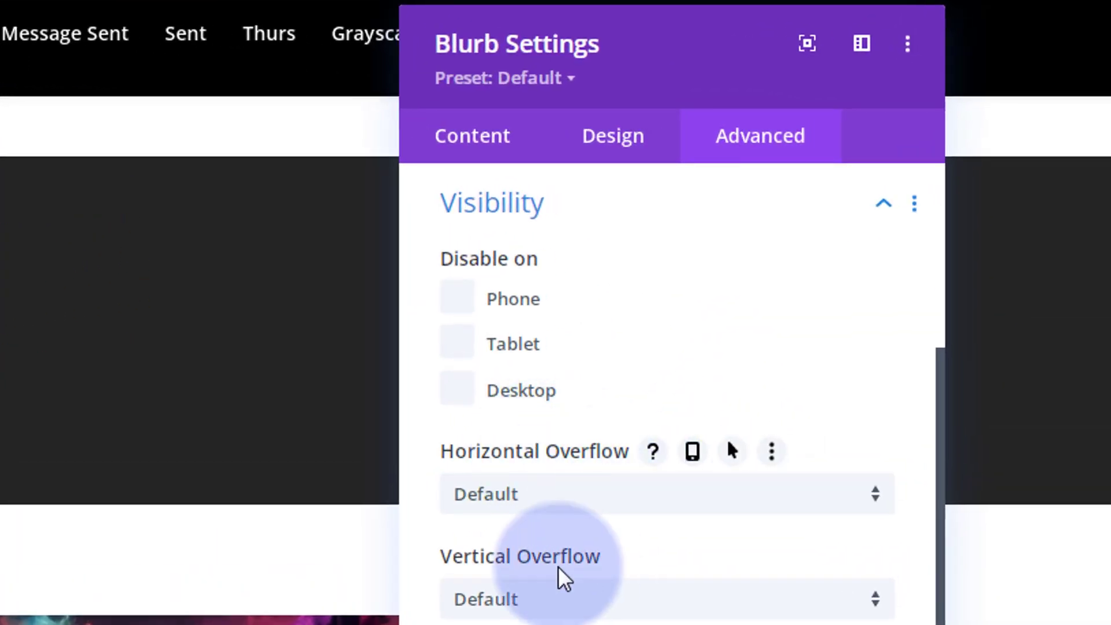
{"action": "left_click", "coordinate": [595, 502]}
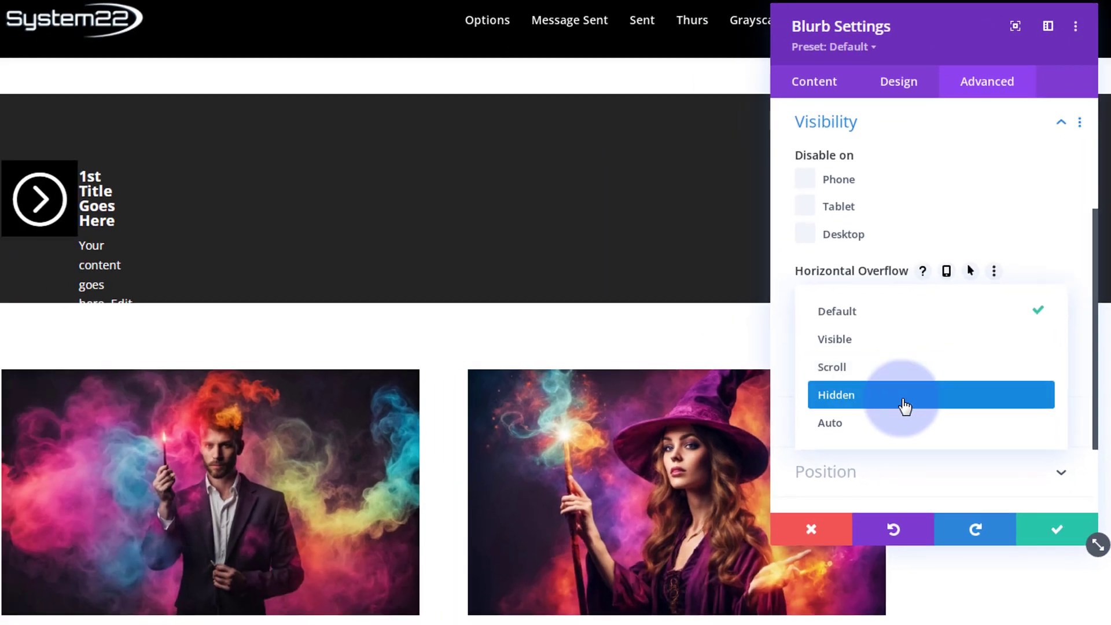
{"action": "left_click", "coordinate": [904, 402]}
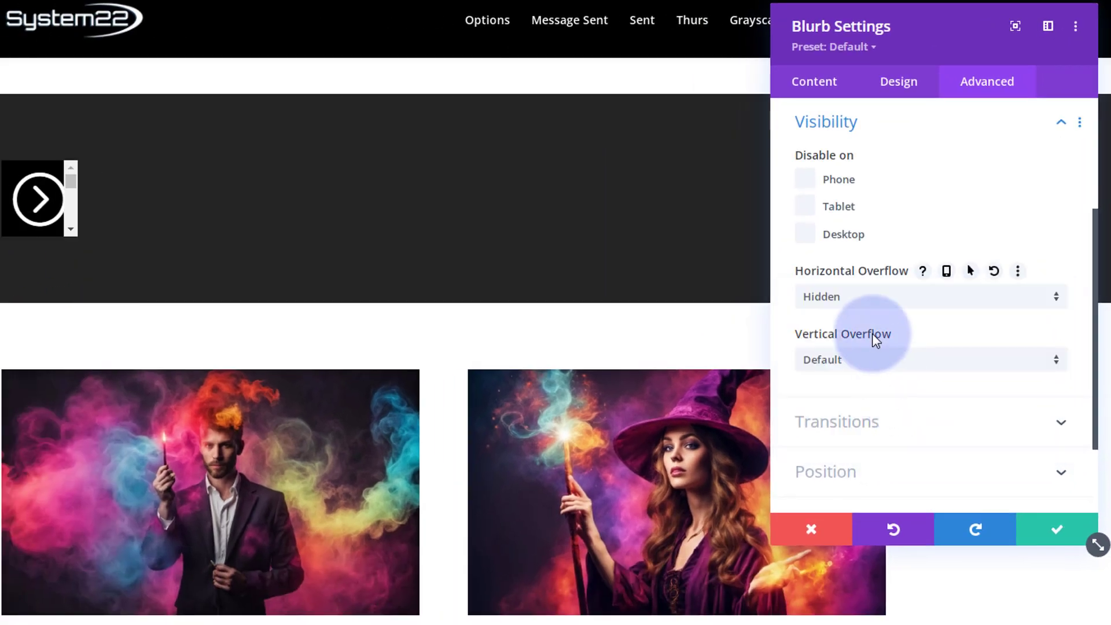
{"action": "left_click", "coordinate": [886, 359]}
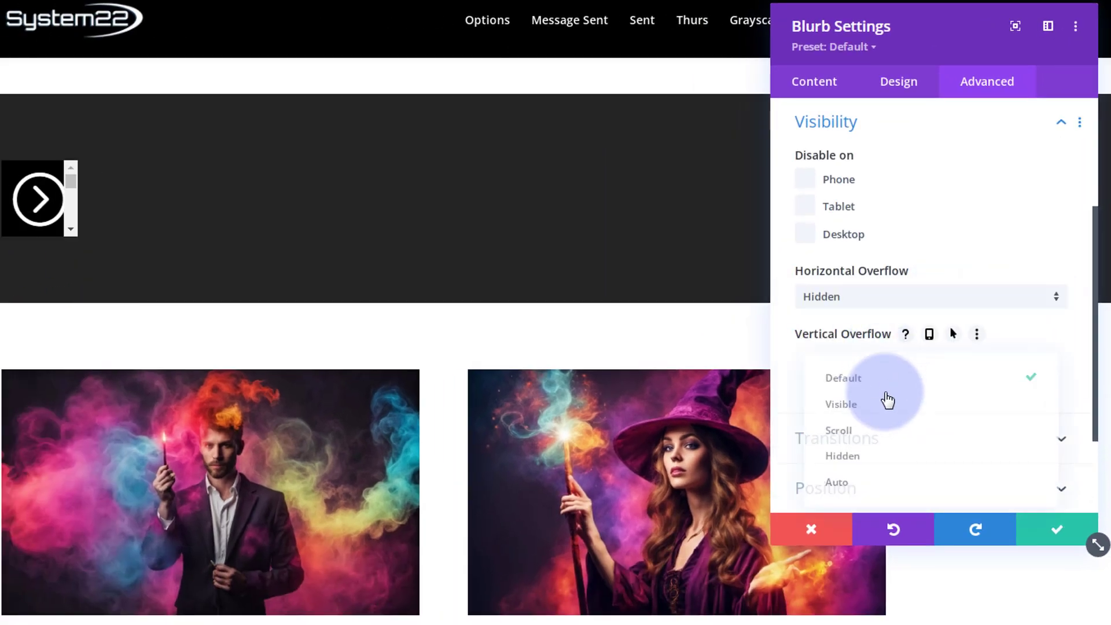
{"action": "left_click", "coordinate": [870, 462]}
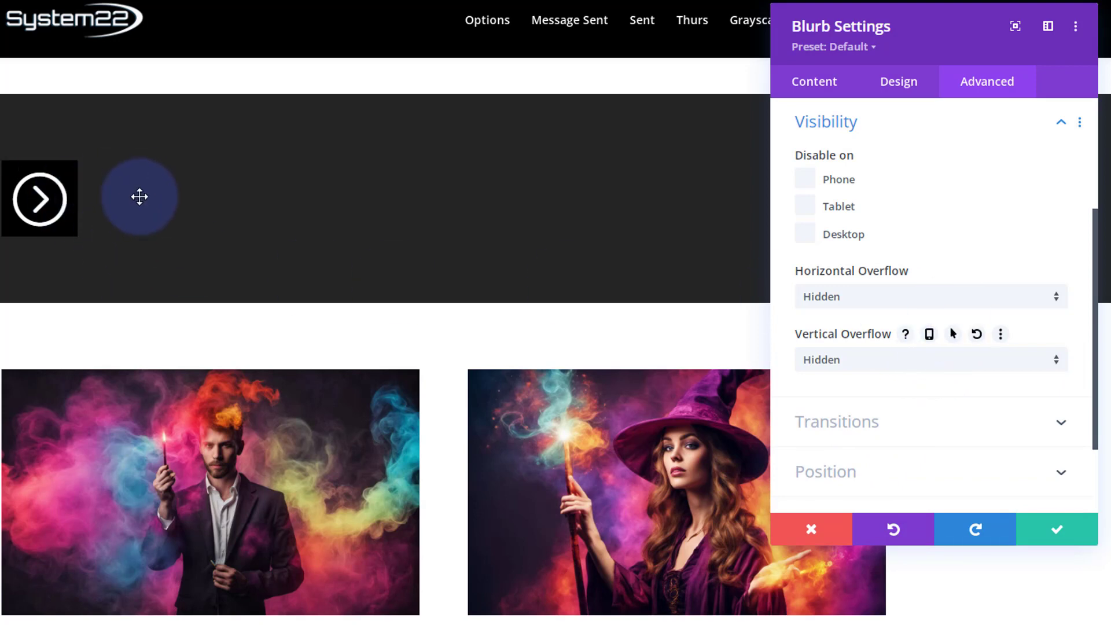
{"action": "mouse_move", "coordinate": [41, 246]}
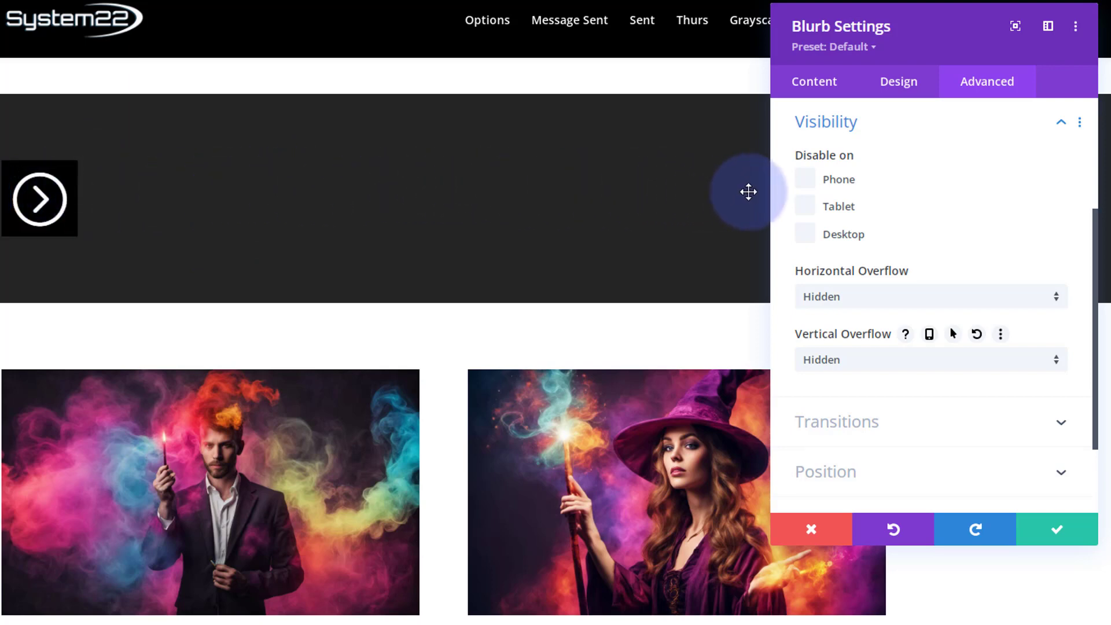
{"action": "left_click", "coordinate": [888, 128]}
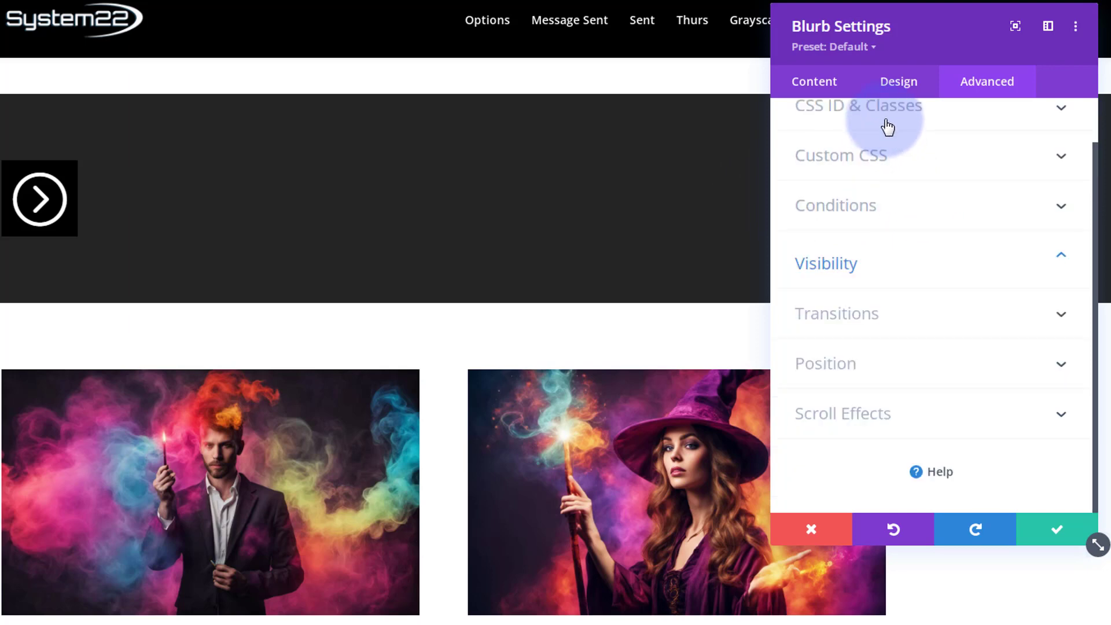
Enable hover width for the blurb and set it to 100%, keeping desktop width at 93px.
{"action": "left_click", "coordinate": [906, 84]}
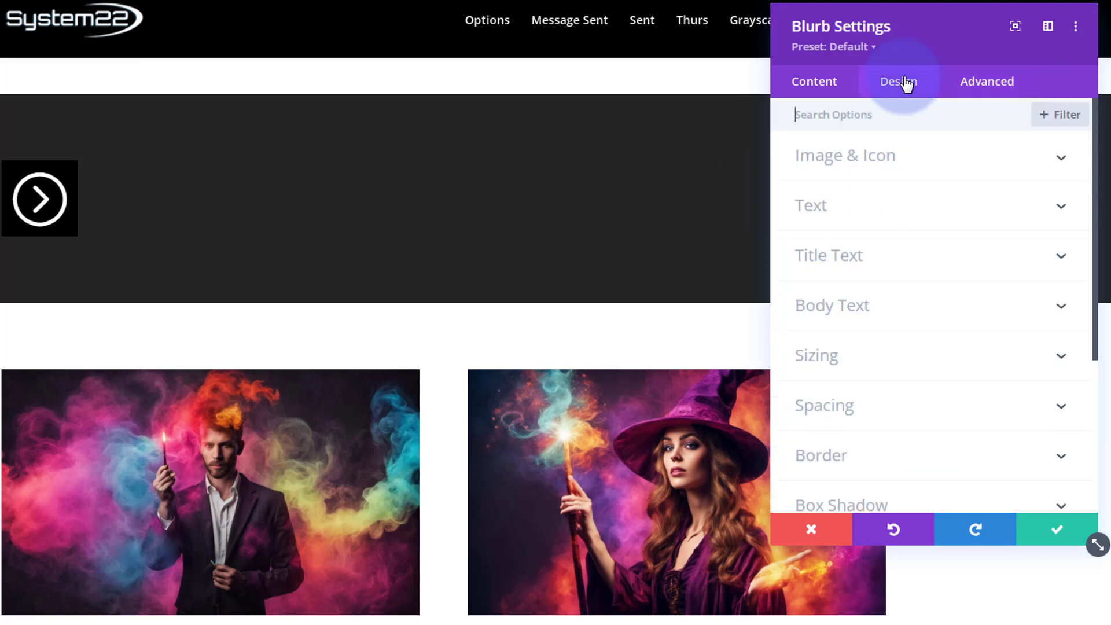
{"action": "left_click", "coordinate": [939, 369]}
{"action": "left_click", "coordinate": [1022, 249]}
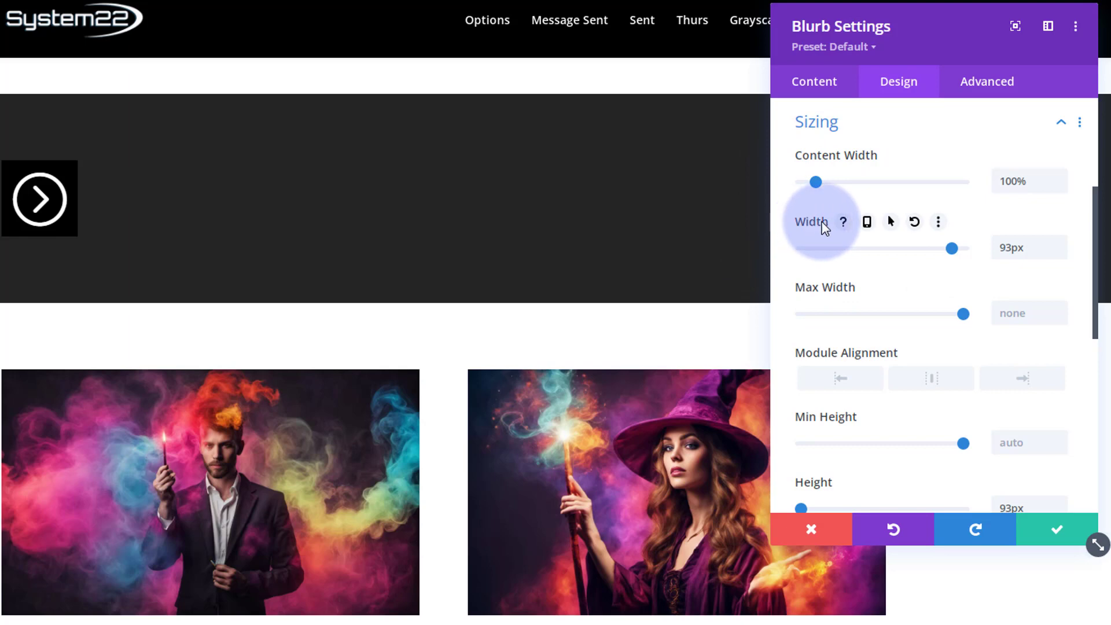
{"action": "left_click", "coordinate": [891, 226]}
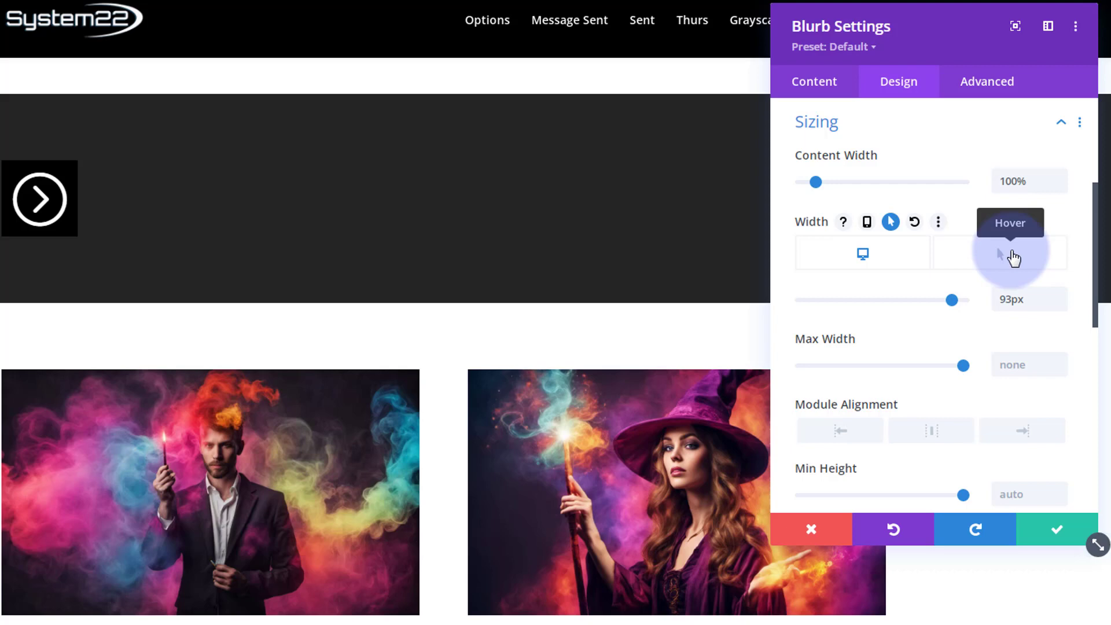
{"action": "left_click", "coordinate": [1013, 260]}
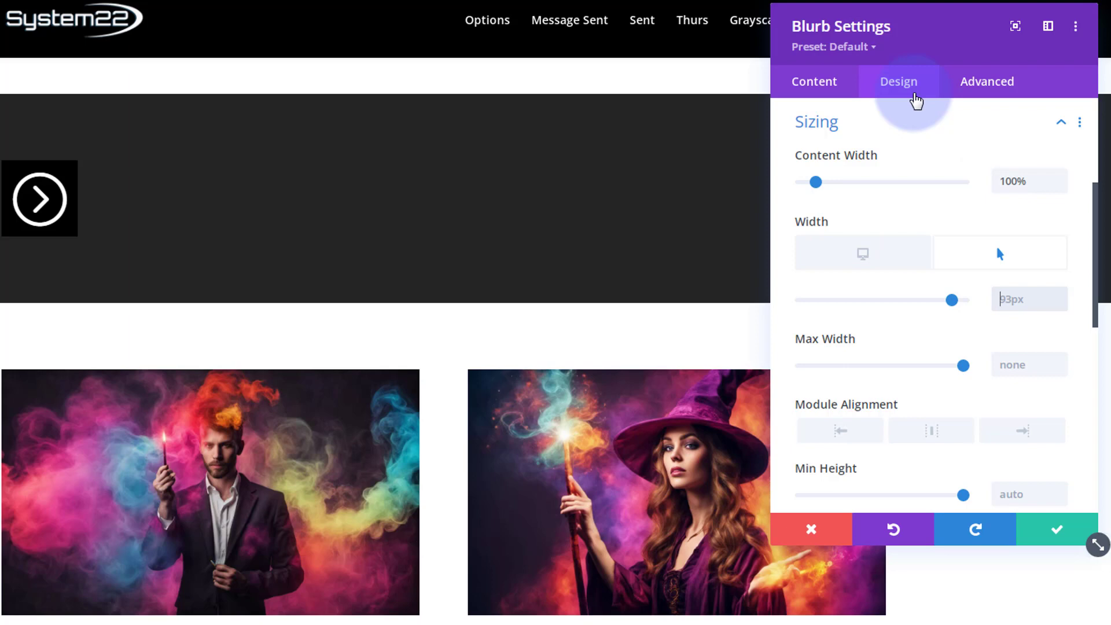
{"action": "type", "text": "100px%"}
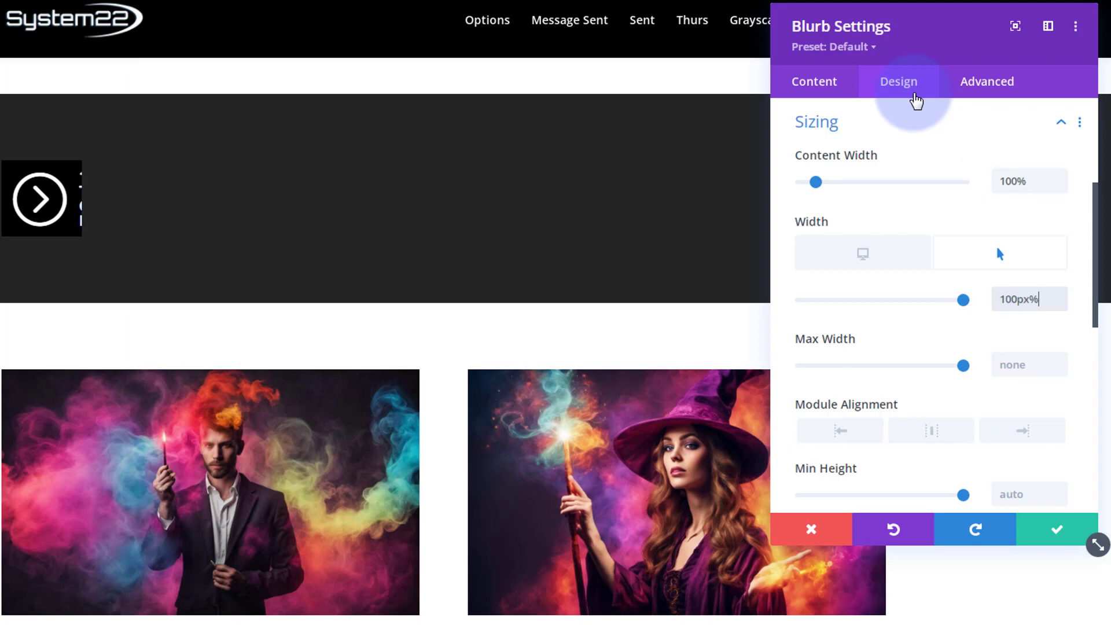
{"action": "key", "text": "BackSpace"}
{"action": "key", "text": "BackSpace"}
{"action": "key", "text": "BackSpace"}
{"action": "type", "text": "%"}
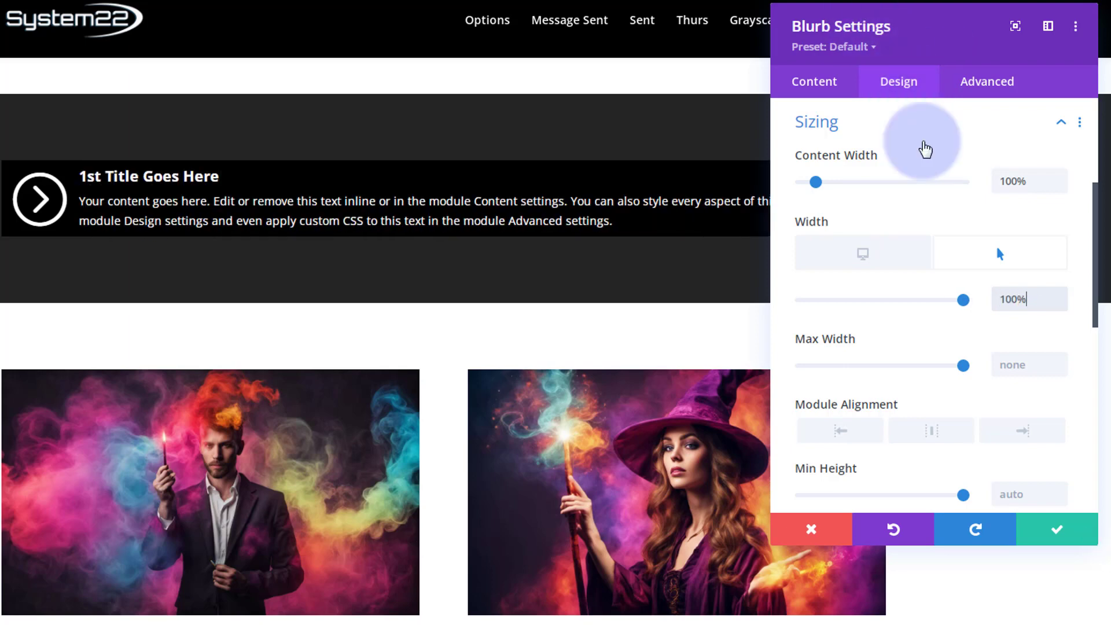
{"action": "left_click_drag", "start_coordinate": [923, 40], "coordinate": [841, 55]}
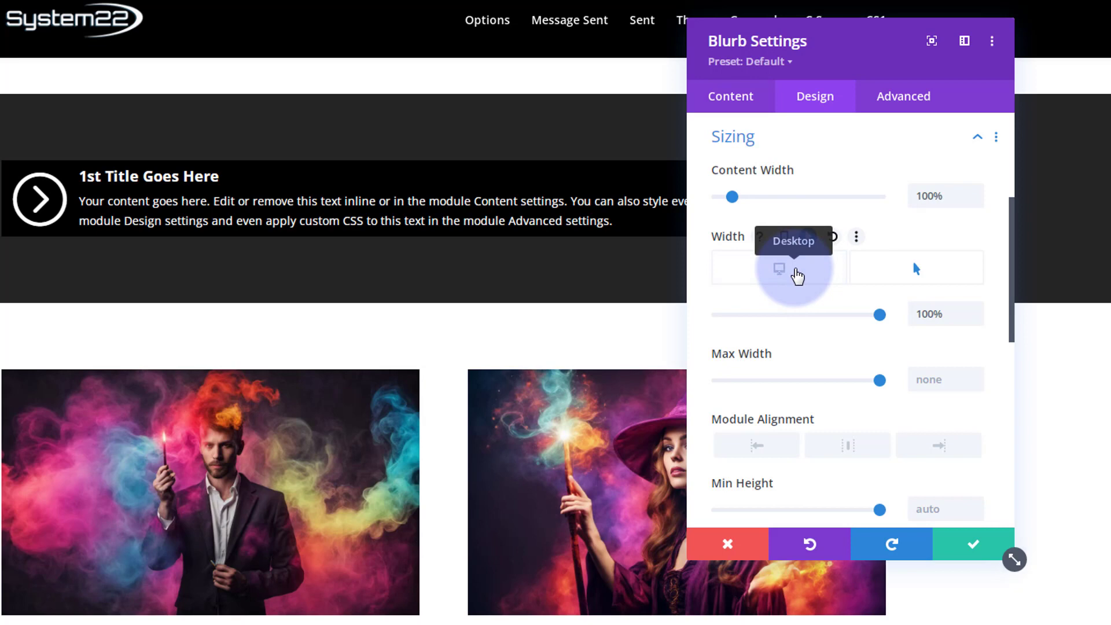
{"action": "left_click", "coordinate": [795, 270]}
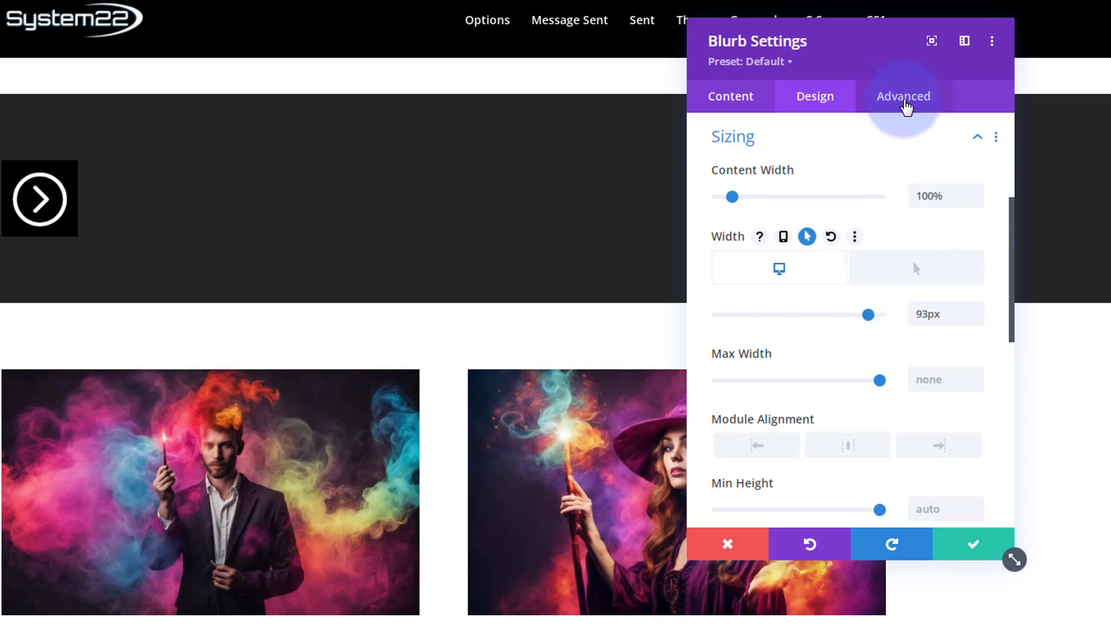
Set the blurb's transitions to 800ms duration with an Ease-In-Out speed curve.
{"action": "left_click", "coordinate": [912, 101]}
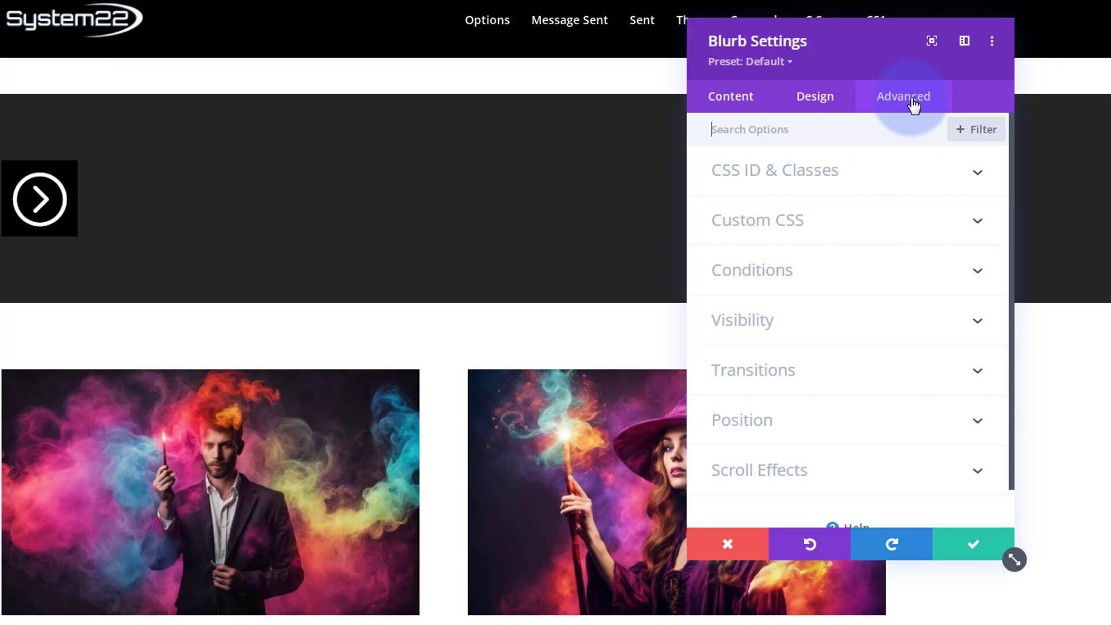
{"action": "left_click", "coordinate": [852, 376]}
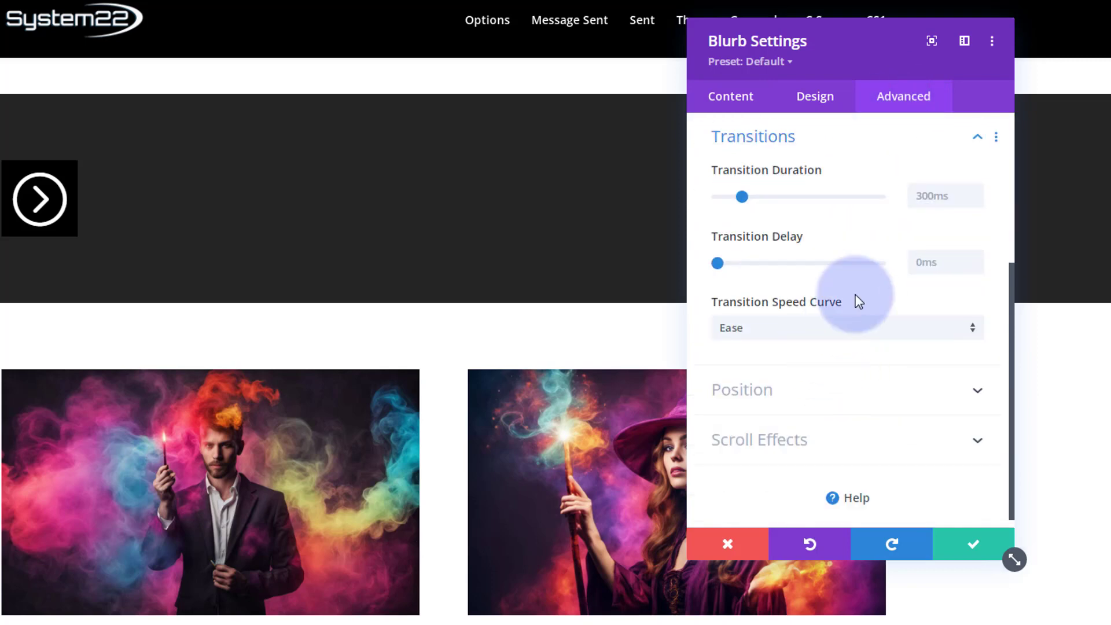
{"action": "left_click", "coordinate": [919, 197]}
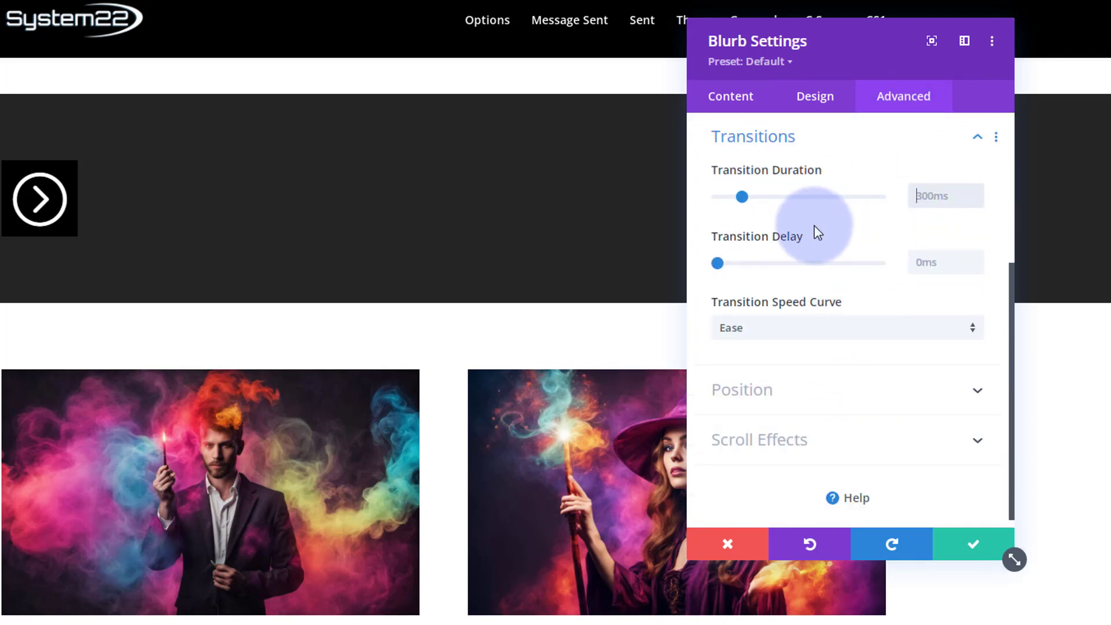
{"action": "type", "text": "800ms"}
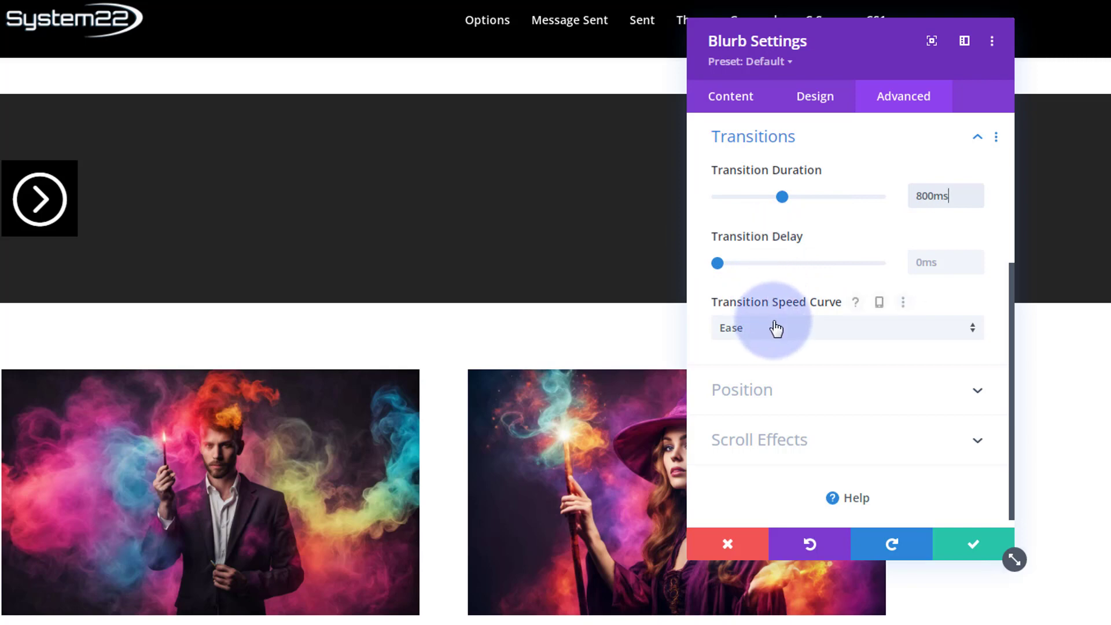
{"action": "left_click", "coordinate": [836, 333]}
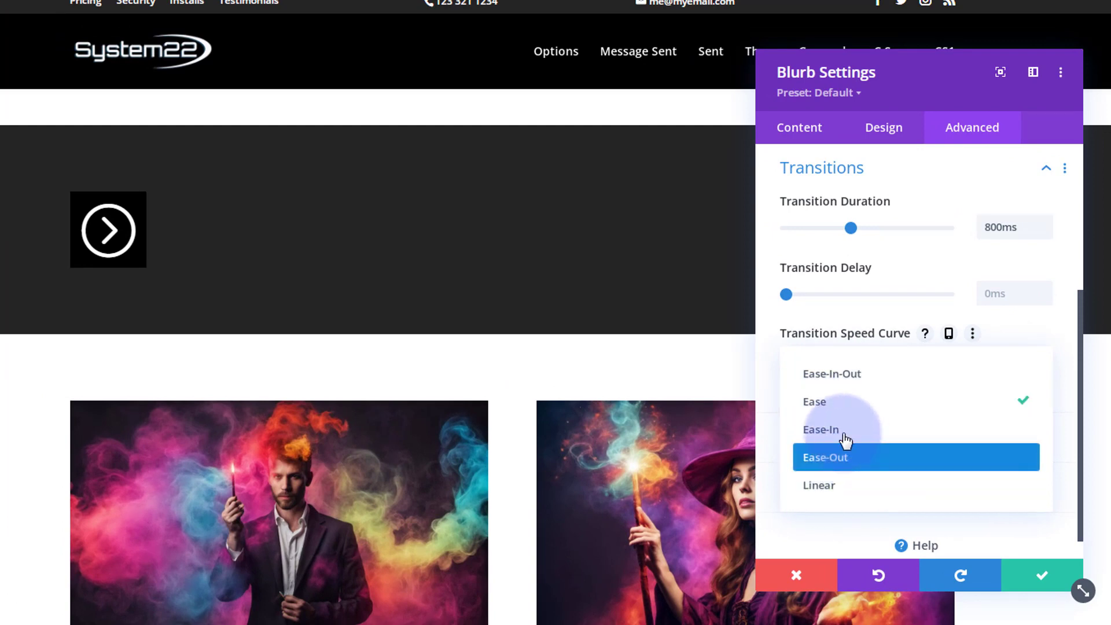
{"action": "left_click", "coordinate": [838, 379]}
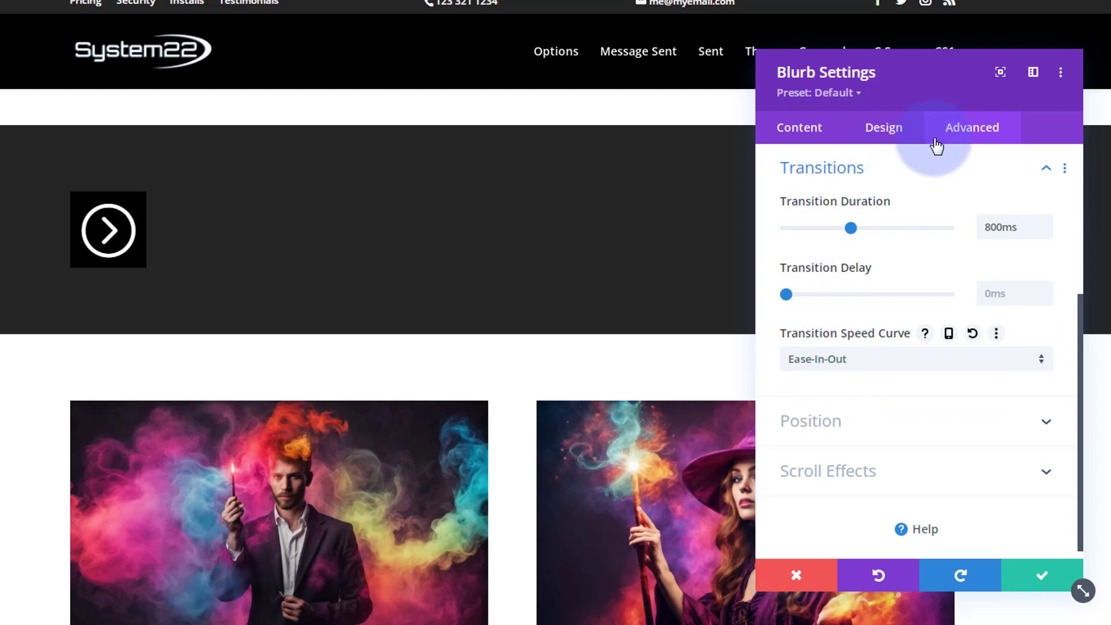
{"action": "left_click_drag", "start_coordinate": [945, 85], "coordinate": [436, 145]}
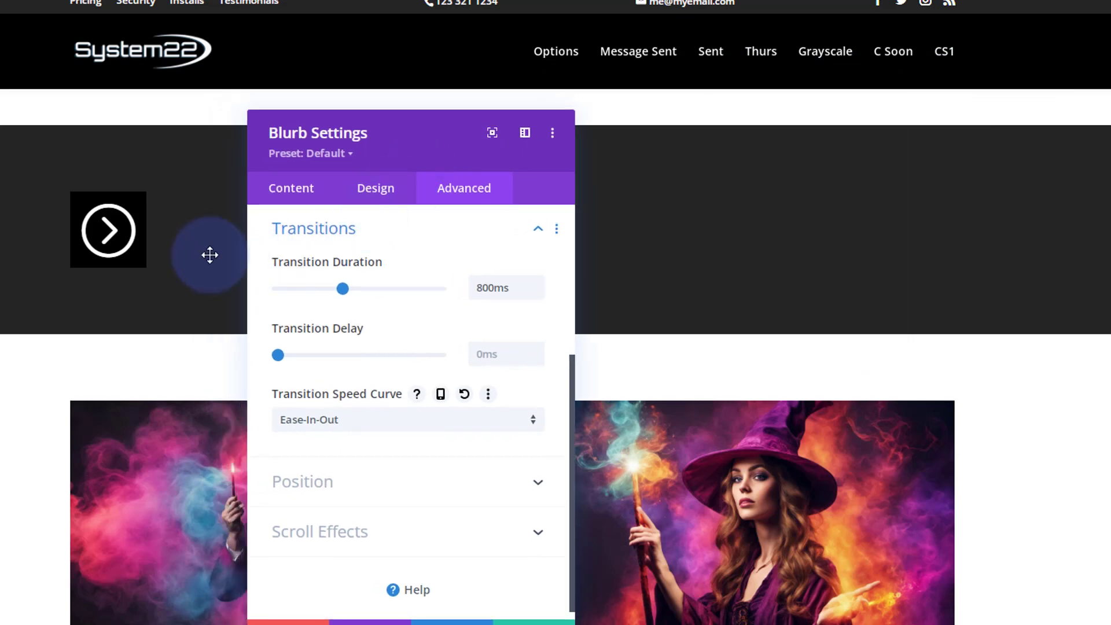
{"action": "mouse_move", "coordinate": [104, 230]}
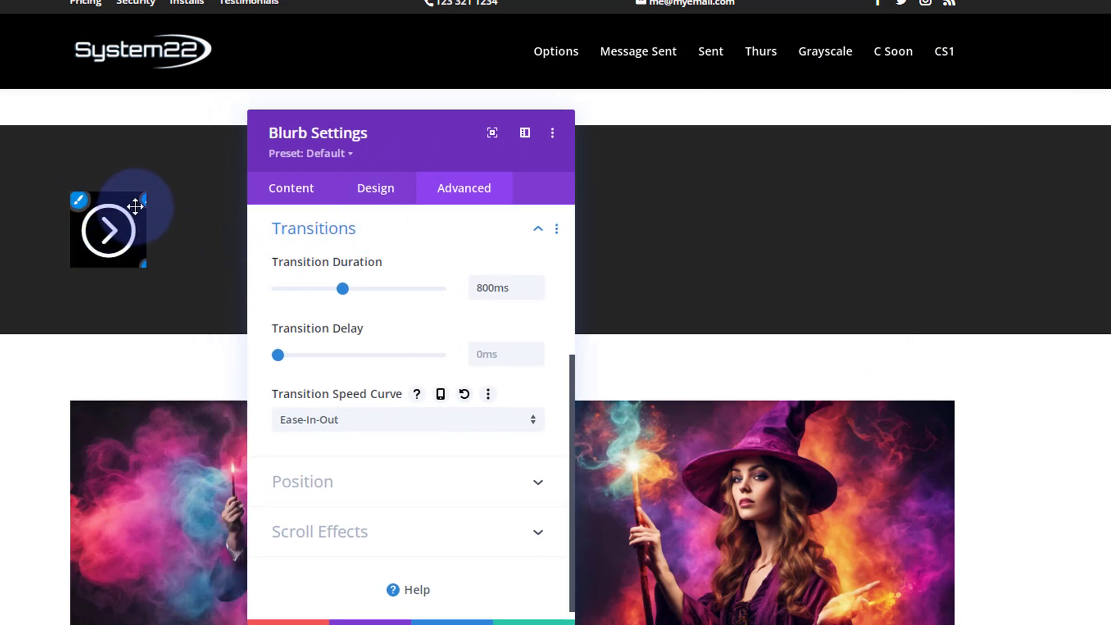
Enable hover background options and make the blurb's normal background colour rgba(0,0,0,0).
{"action": "left_click", "coordinate": [293, 196]}
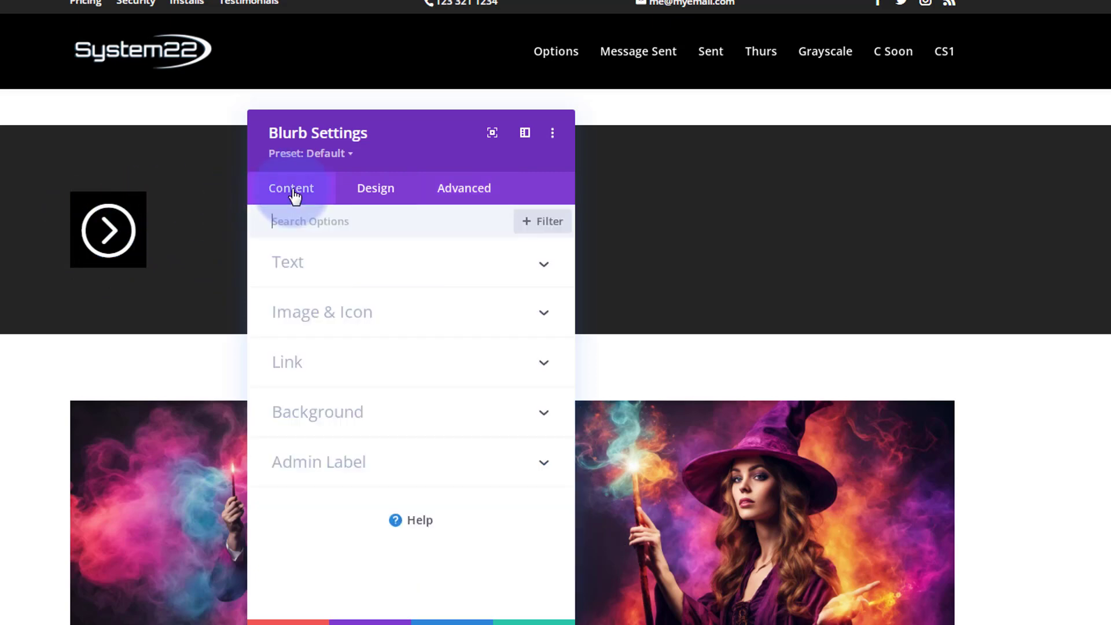
{"action": "left_click", "coordinate": [347, 421]}
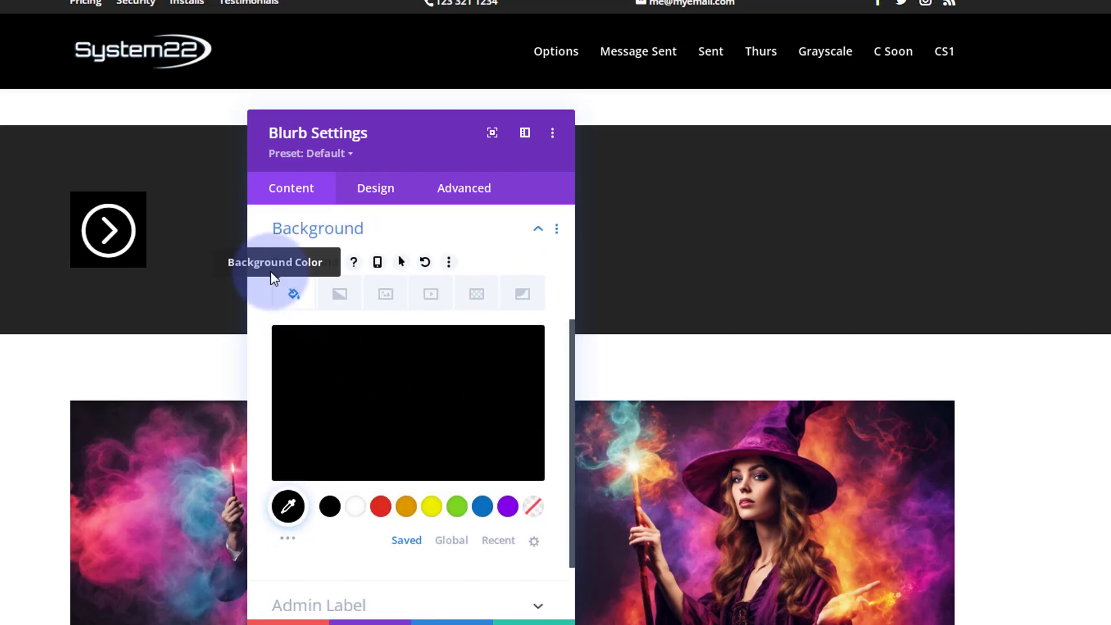
{"action": "left_click", "coordinate": [400, 267]}
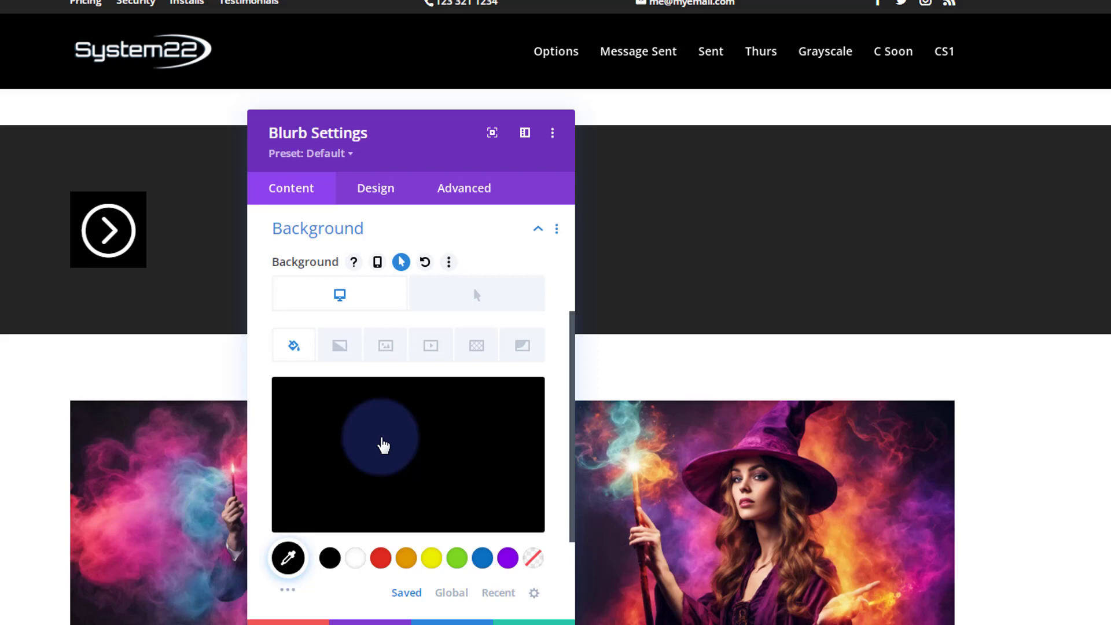
{"action": "left_click", "coordinate": [379, 451]}
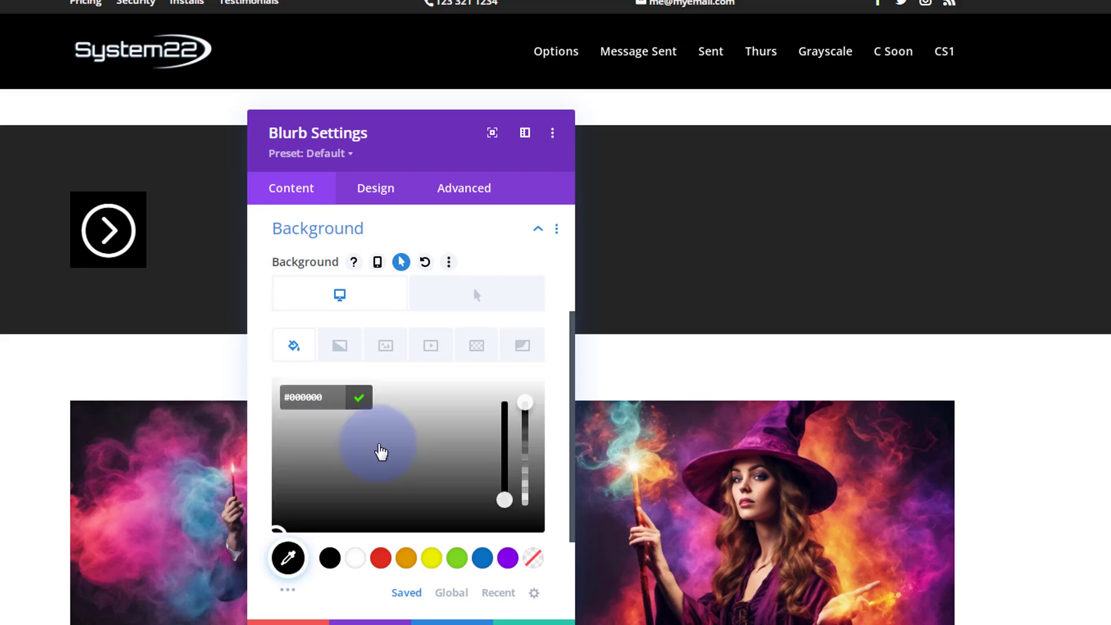
{"action": "left_click_drag", "start_coordinate": [527, 412], "coordinate": [517, 523]}
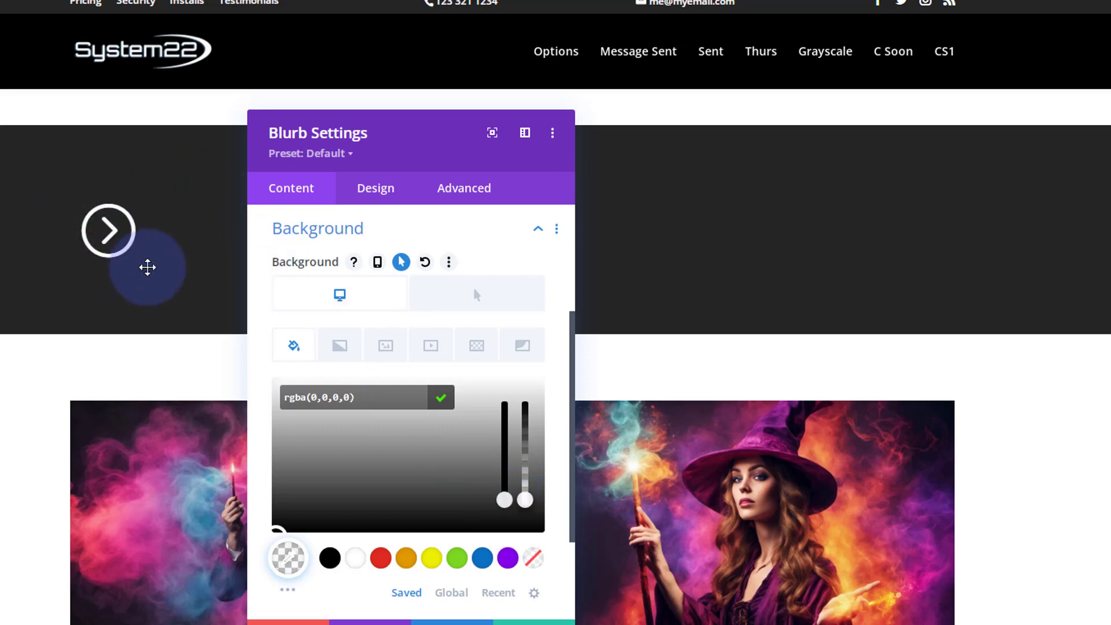
{"action": "left_click", "coordinate": [491, 300]}
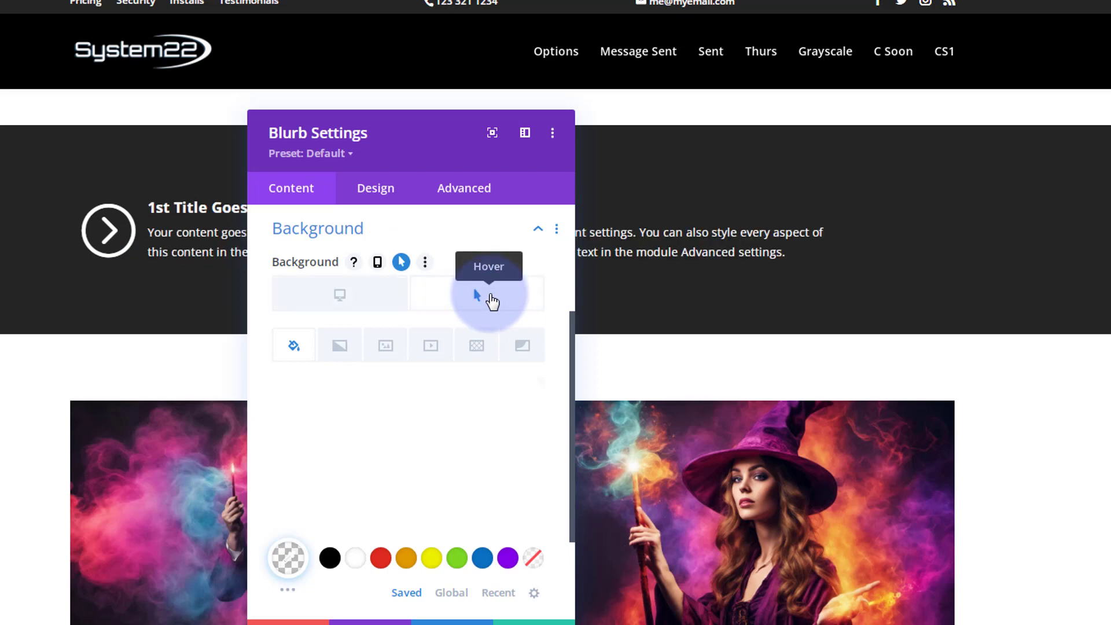
Set the blurb's hover background colour to black at 0.56 opacity, rgba(0,0,0,0.56).
{"action": "left_click_drag", "start_coordinate": [432, 144], "coordinate": [1088, 168]}
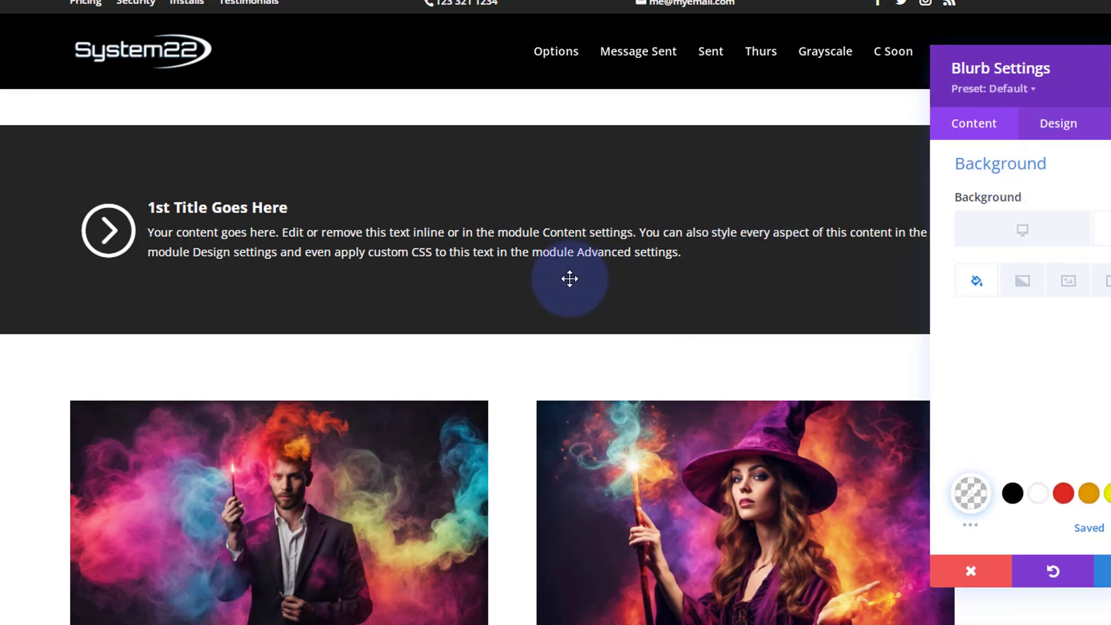
{"action": "left_click", "coordinate": [1067, 399]}
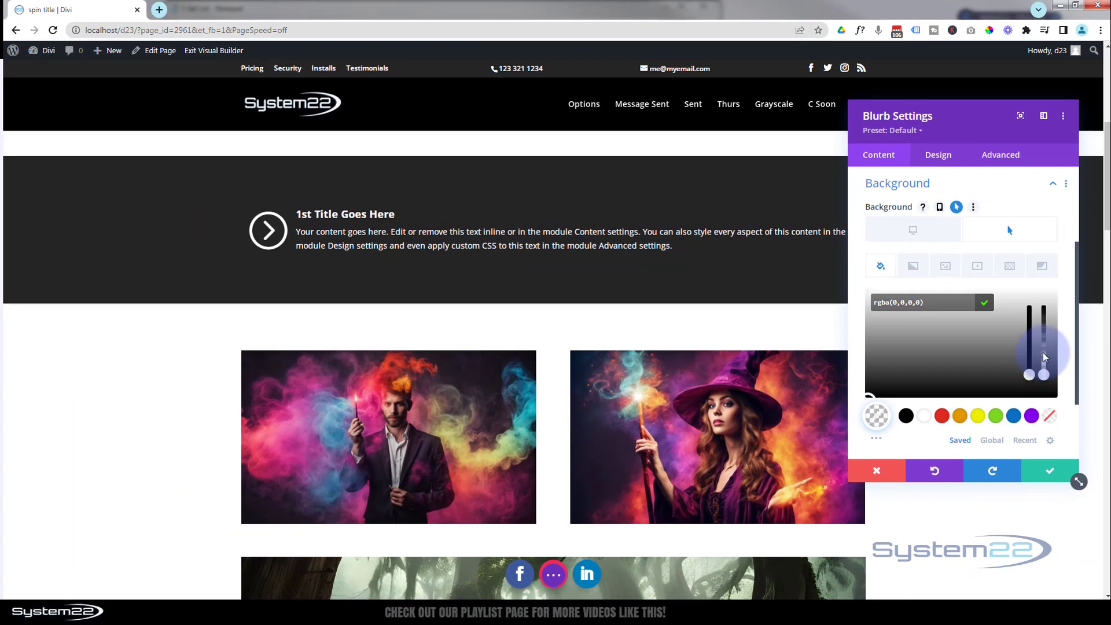
{"action": "left_click_drag", "start_coordinate": [1044, 371], "coordinate": [1044, 338]}
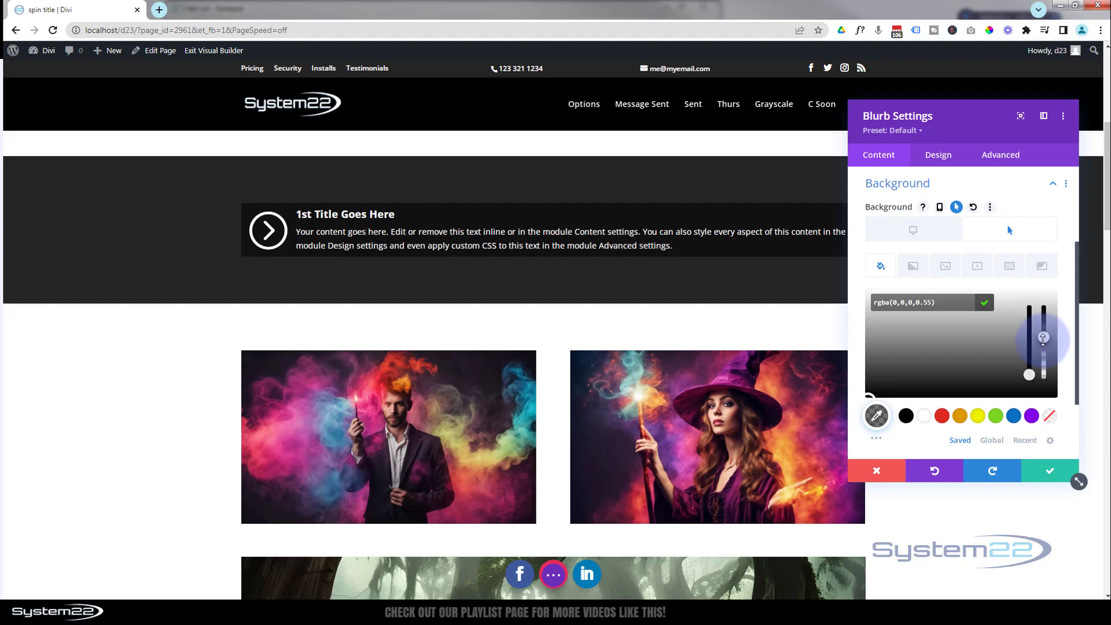
{"action": "left_click_drag", "start_coordinate": [1043, 338], "coordinate": [1043, 335]}
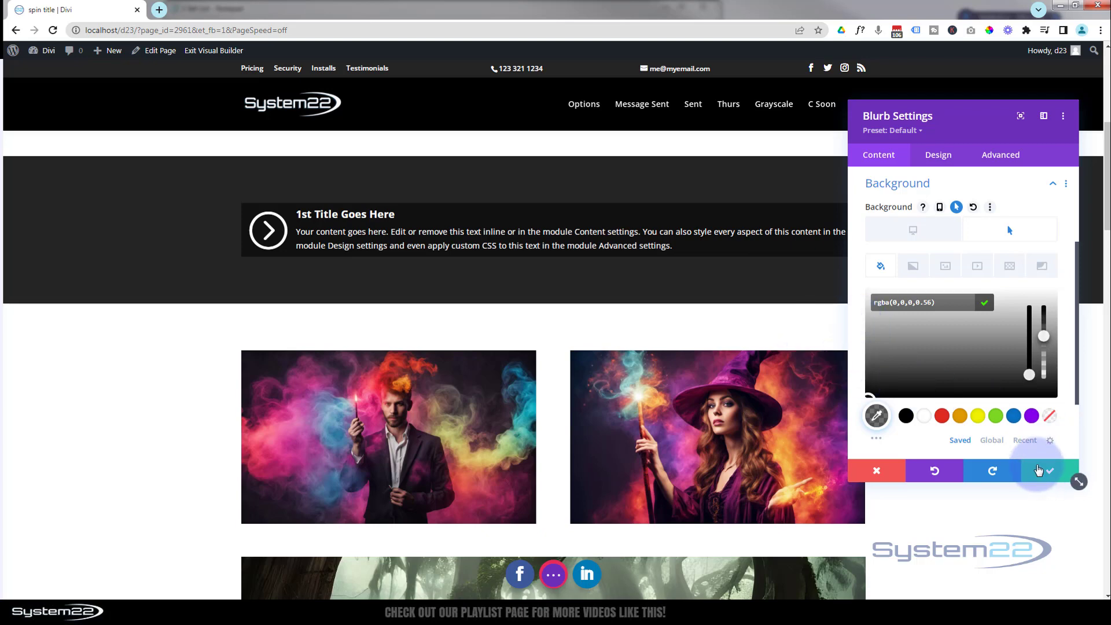
Save the blurb, then set the red planet landscape image as the row's background image.
{"action": "left_click", "coordinate": [1048, 473]}
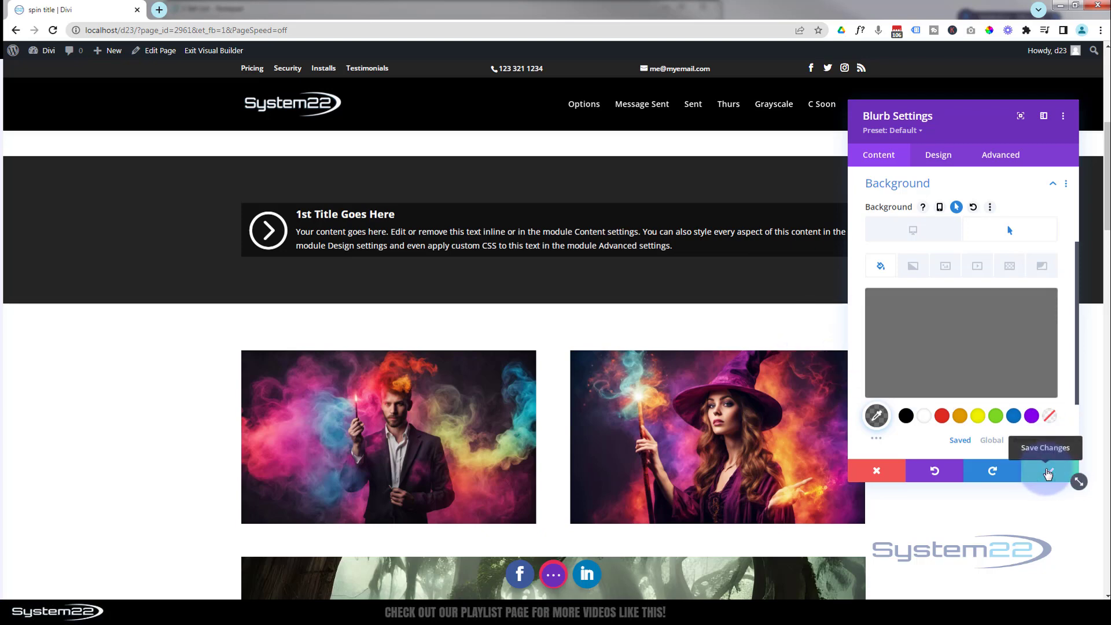
{"action": "left_click", "coordinate": [1049, 473]}
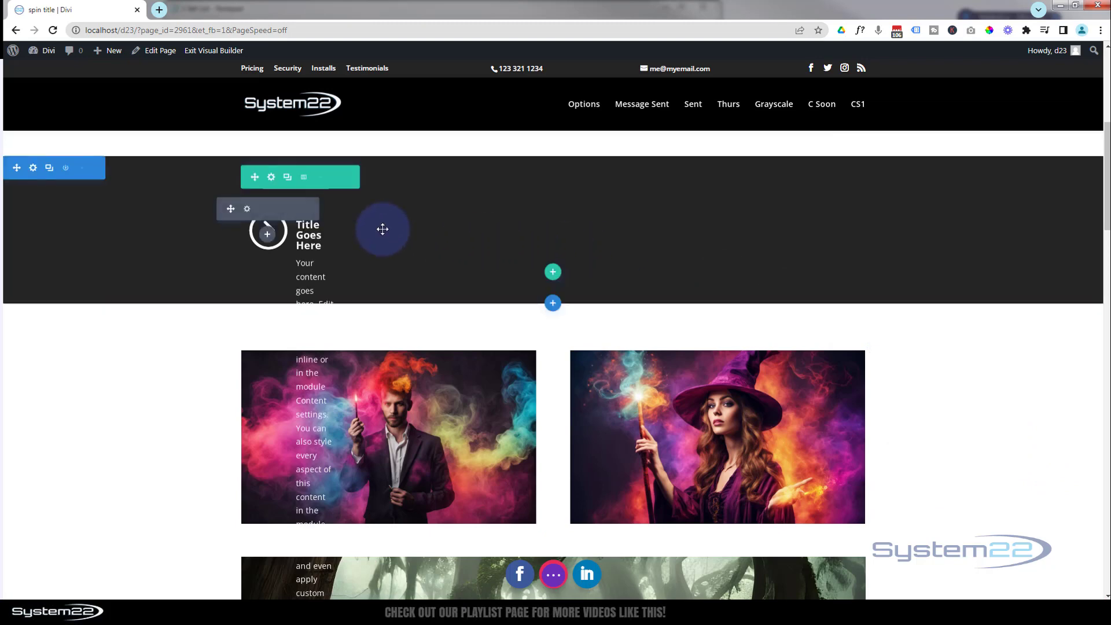
{"action": "left_click", "coordinate": [271, 179]}
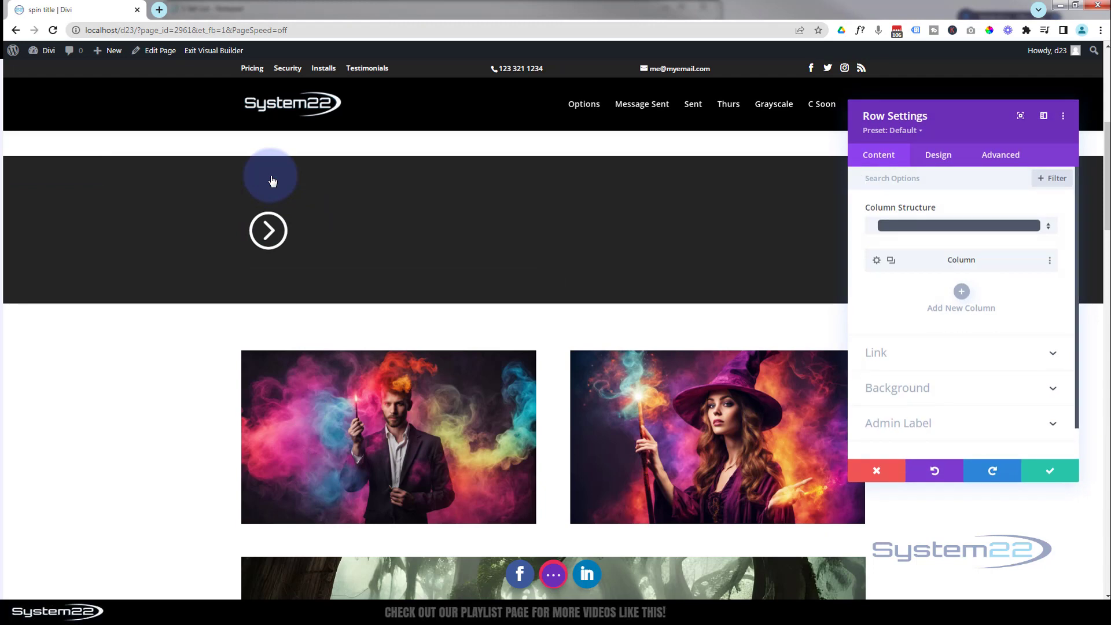
{"action": "left_click", "coordinate": [977, 388]}
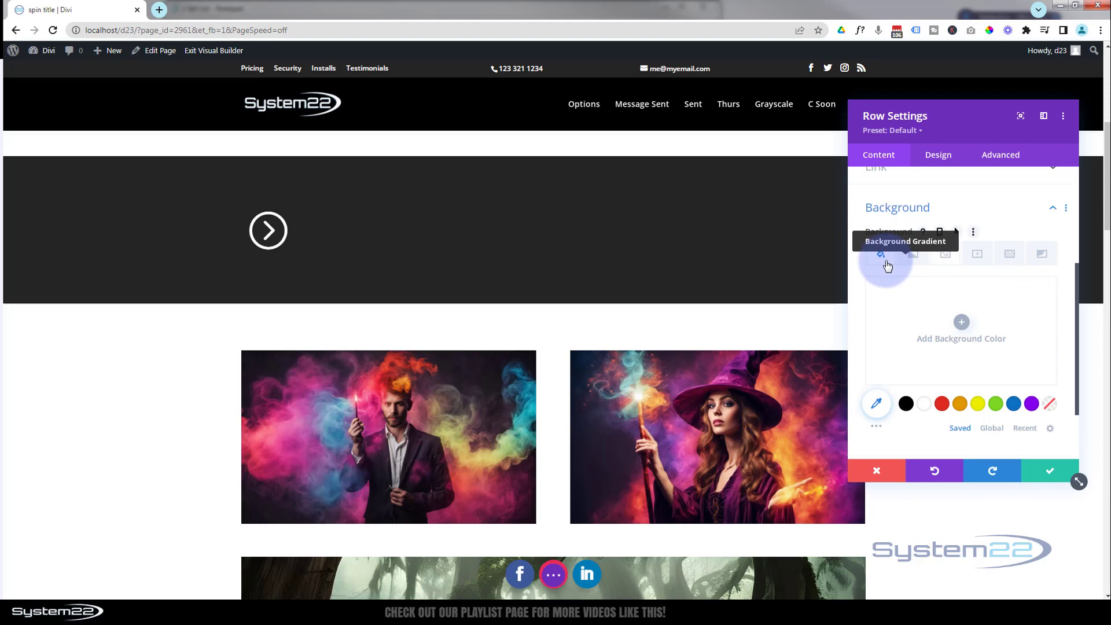
{"action": "left_click", "coordinate": [947, 256]}
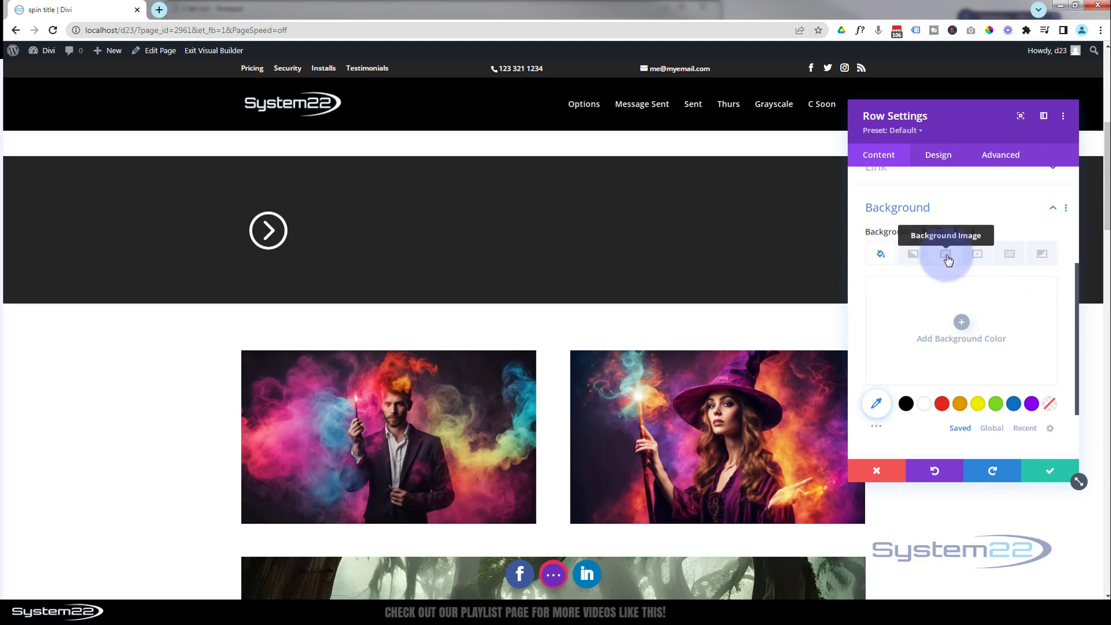
{"action": "left_click", "coordinate": [962, 322]}
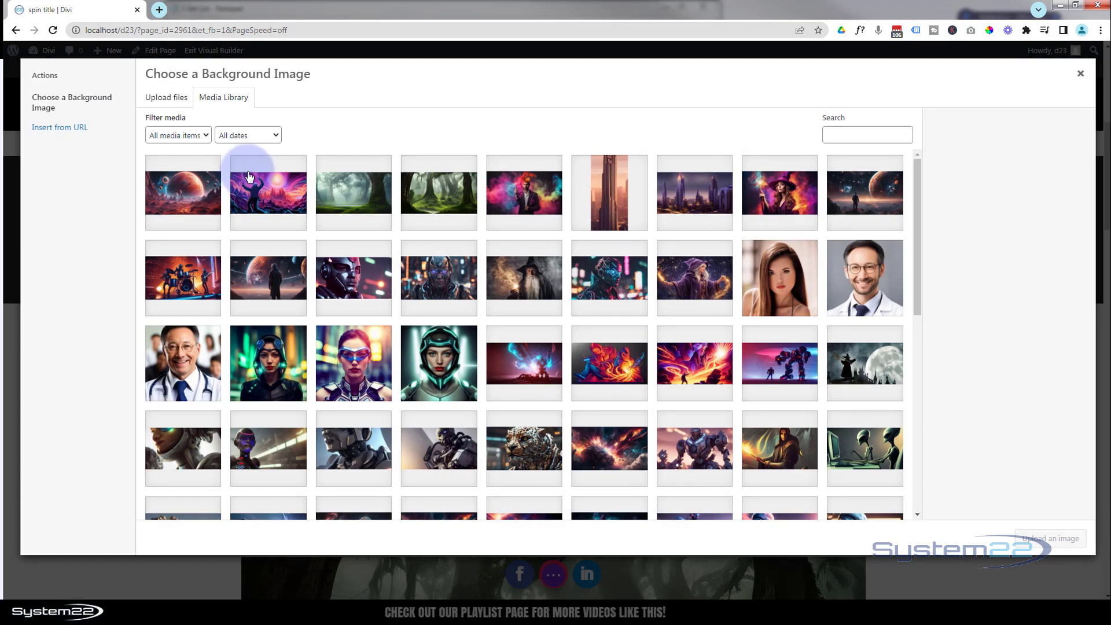
{"action": "left_click", "coordinate": [185, 194]}
{"action": "left_click", "coordinate": [1052, 540]}
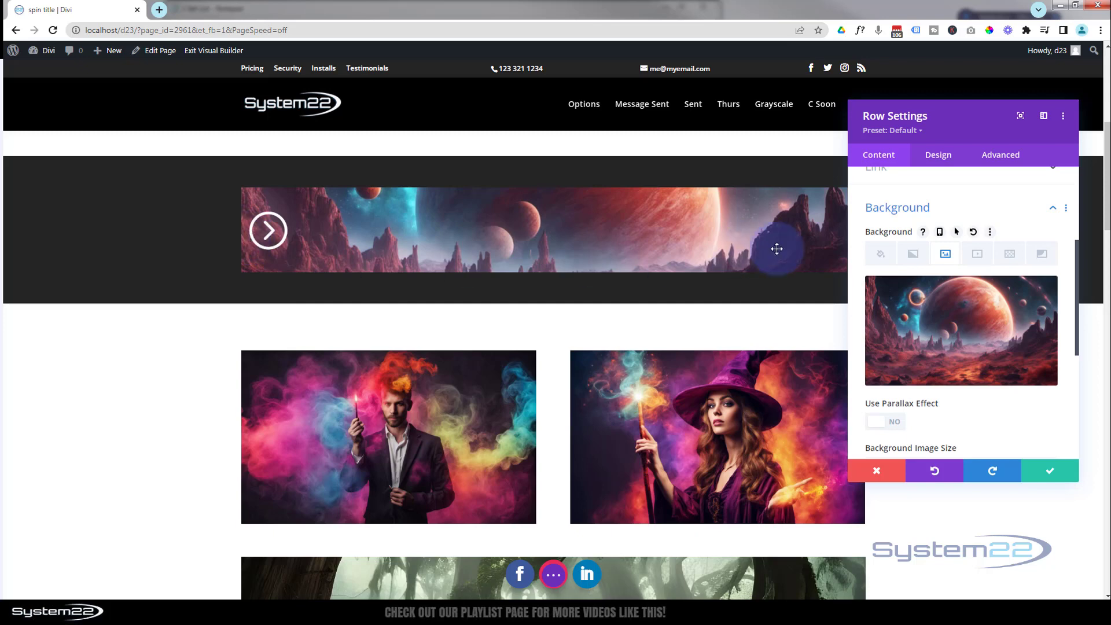
Set the row's top, bottom, left and right padding to 30px and save the row.
{"action": "left_click", "coordinate": [940, 156]}
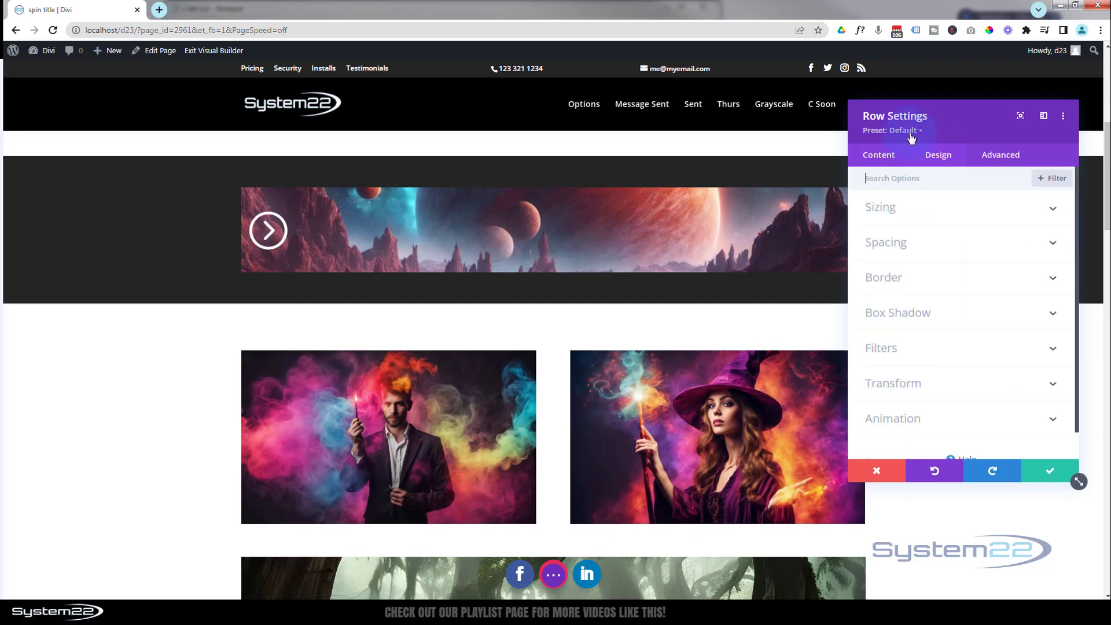
{"action": "left_click", "coordinate": [946, 242]}
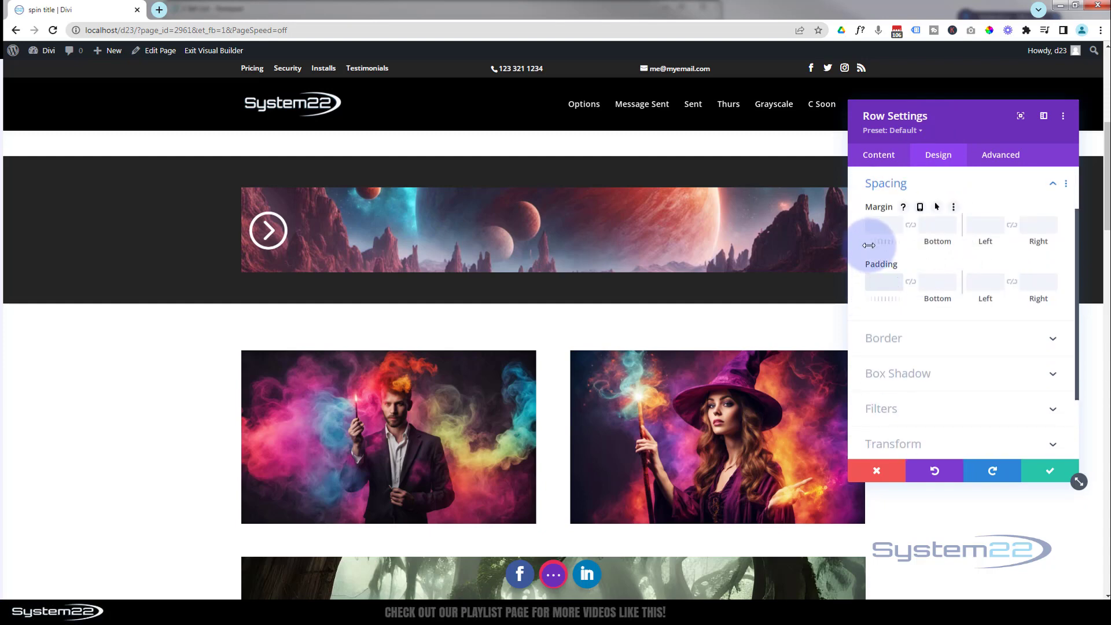
{"action": "left_click", "coordinate": [911, 283]}
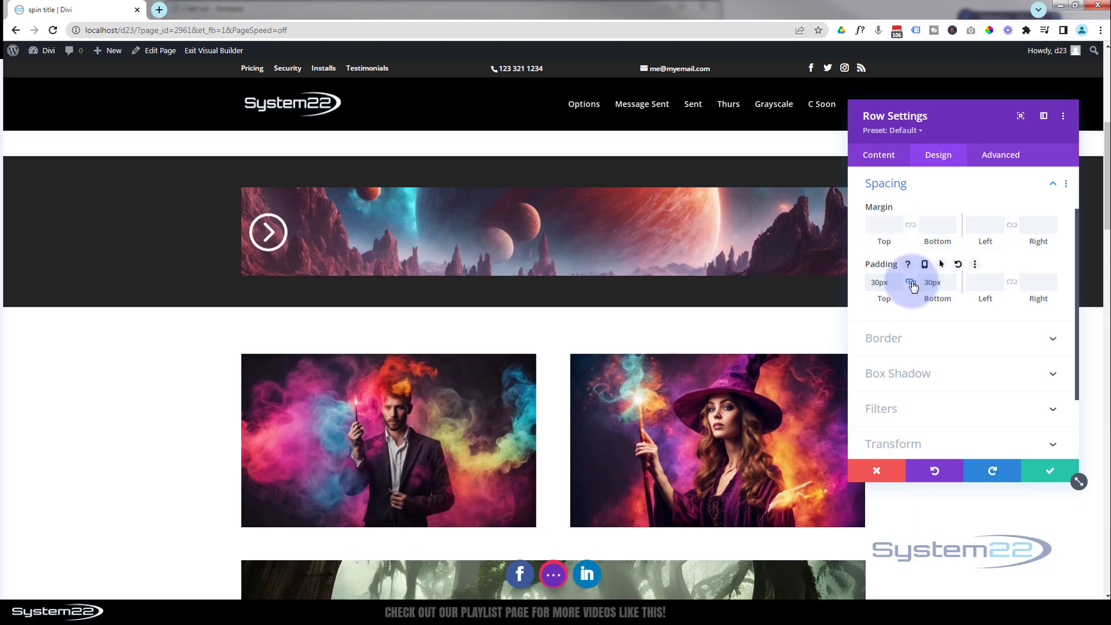
{"action": "left_click", "coordinate": [980, 281]}
{"action": "type", "text": "30"}
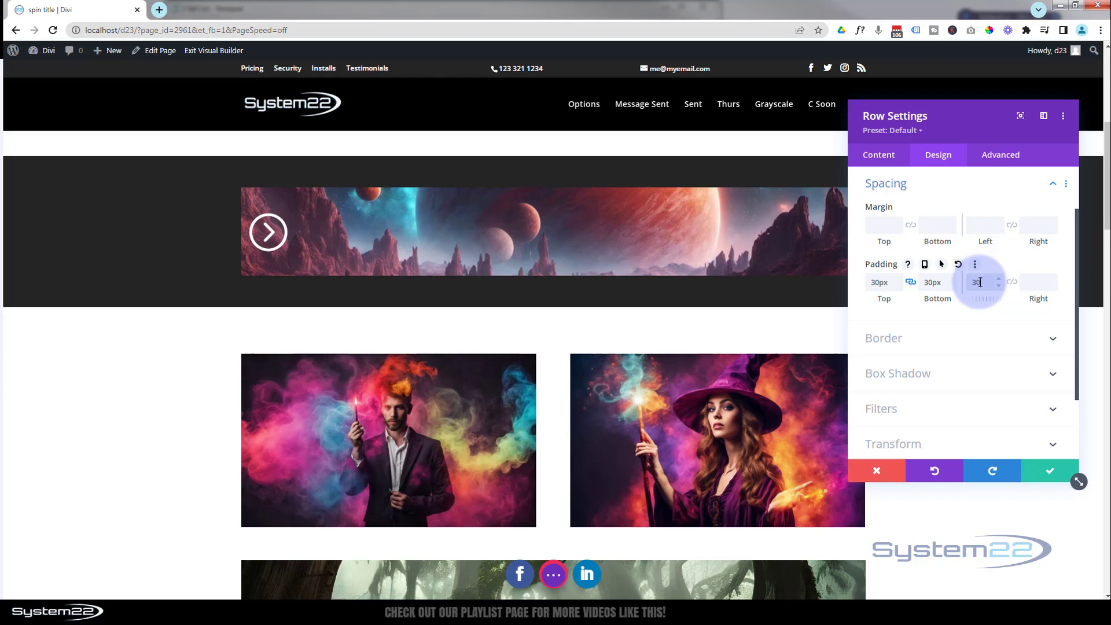
{"action": "type", "text": "px"}
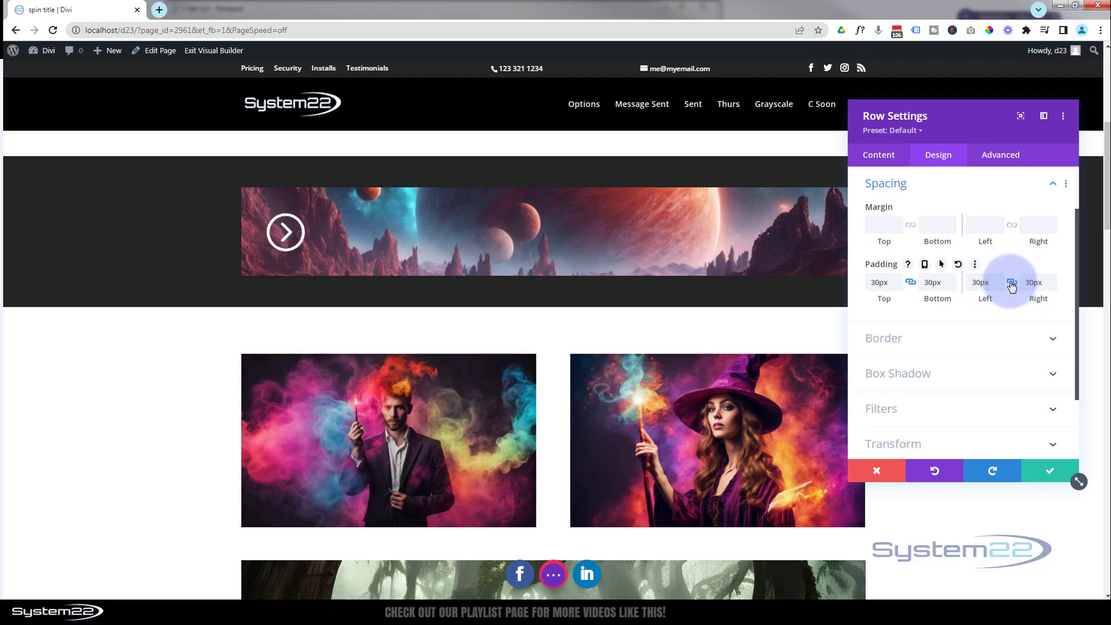
{"action": "left_click", "coordinate": [1051, 475]}
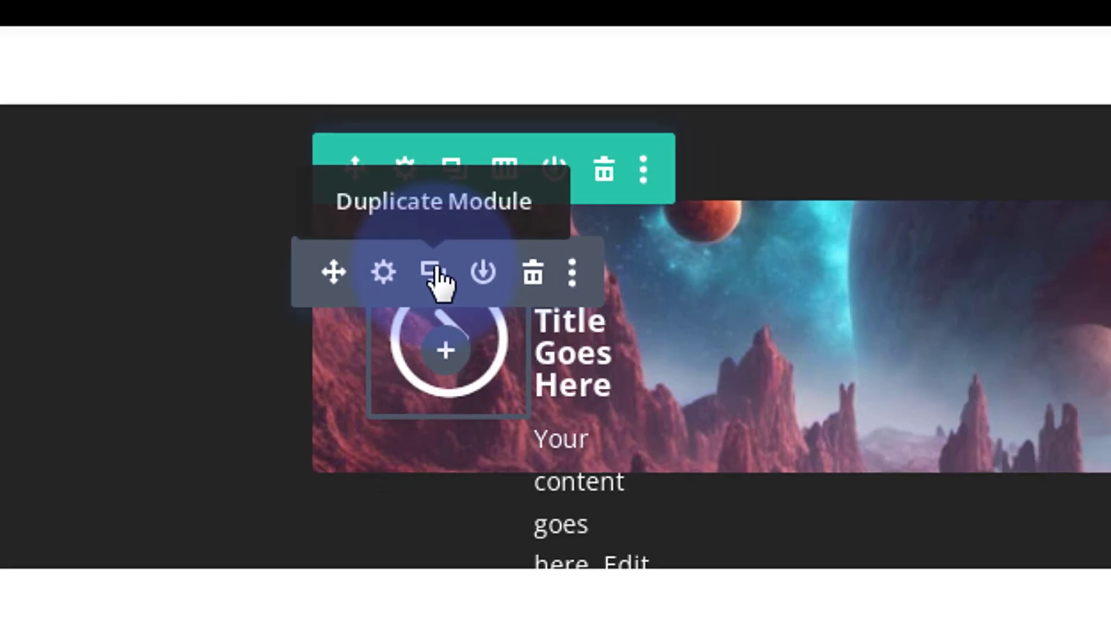
Duplicate the arrow blurb into four copies and move the expanded blurb to the second slot.
{"action": "left_click", "coordinate": [455, 283]}
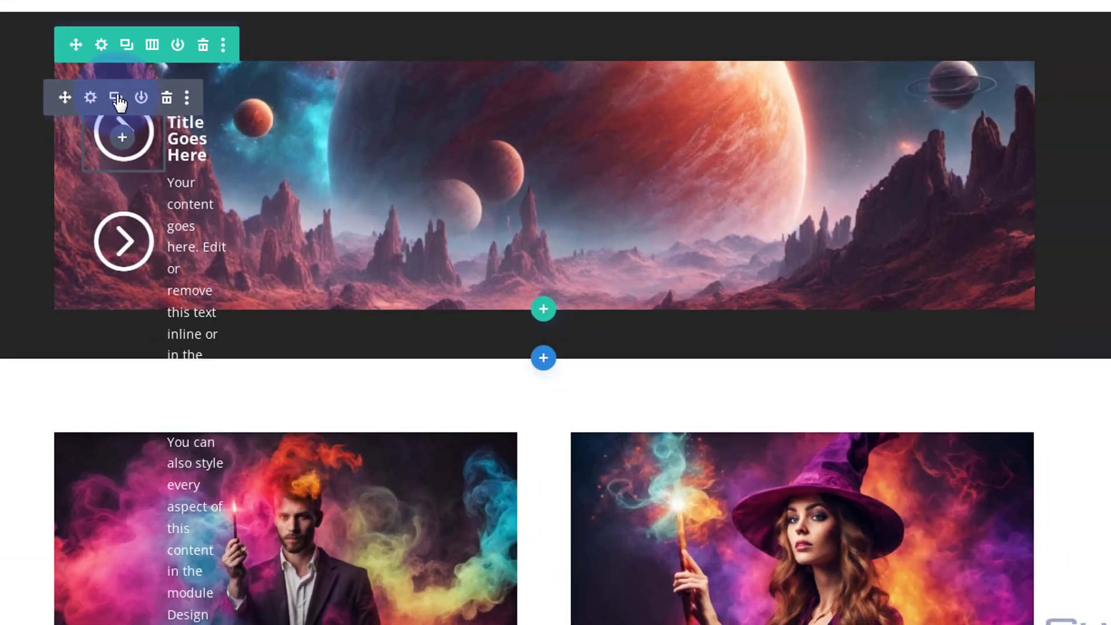
{"action": "left_click", "coordinate": [116, 98]}
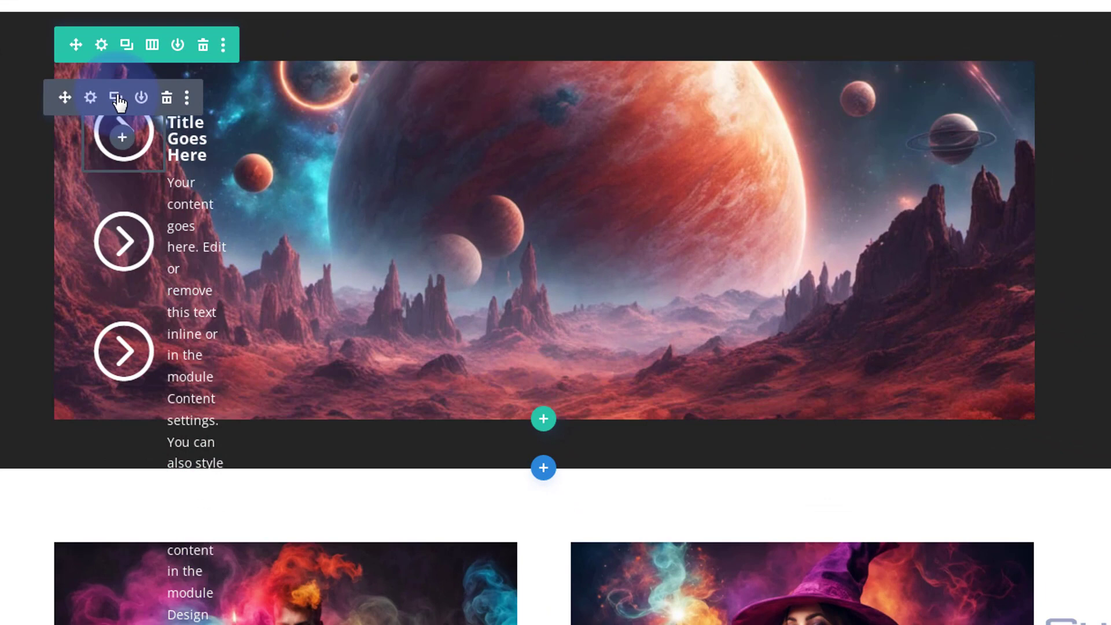
{"action": "left_click", "coordinate": [115, 98]}
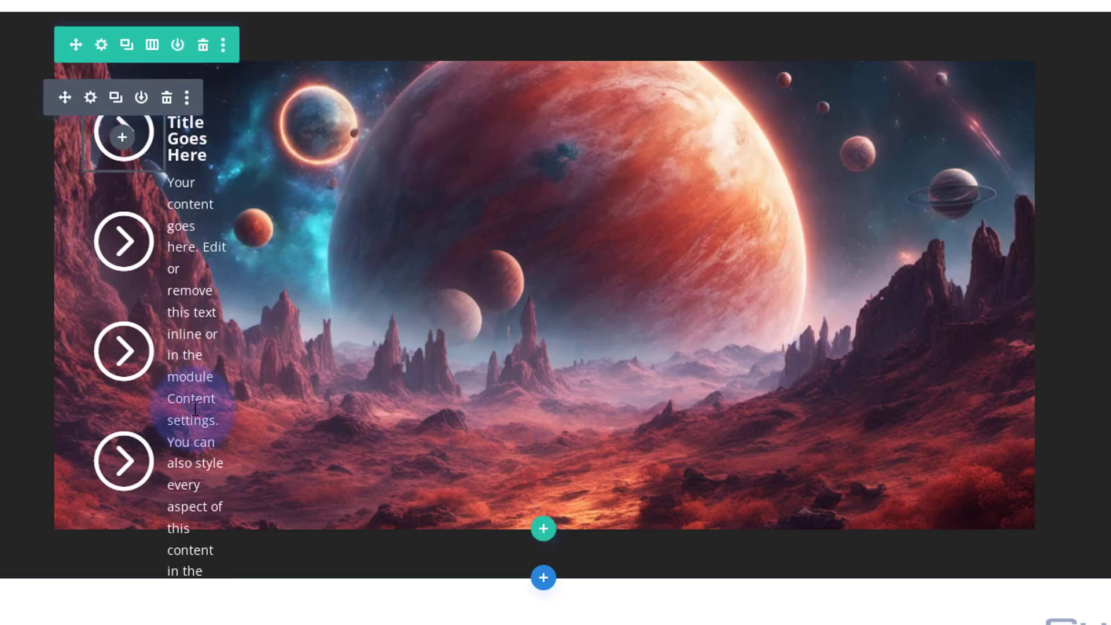
{"action": "left_click_drag", "start_coordinate": [65, 97], "coordinate": [137, 234]}
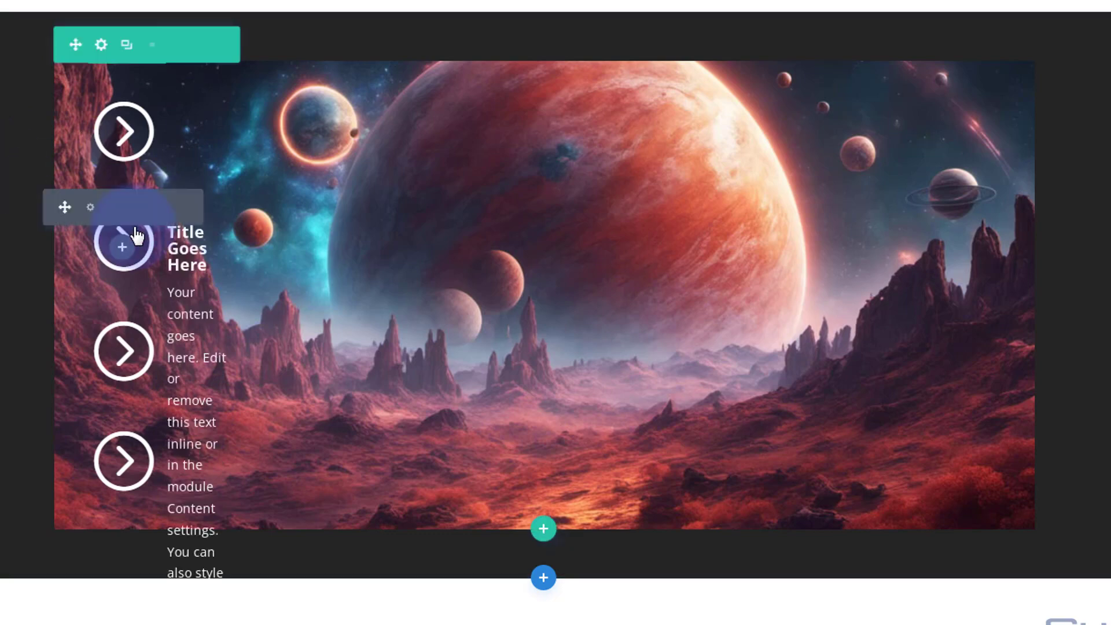
{"action": "left_click", "coordinate": [90, 208]}
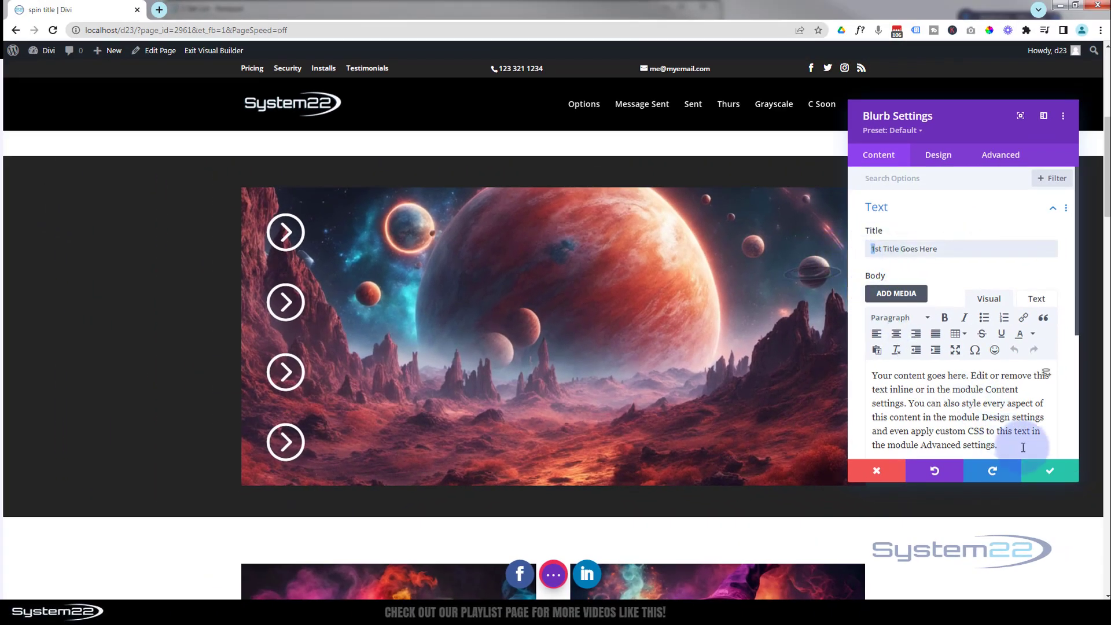
Retitle the third blurb '3st Title Goes Here' and save it.
{"action": "left_click", "coordinate": [1052, 473]}
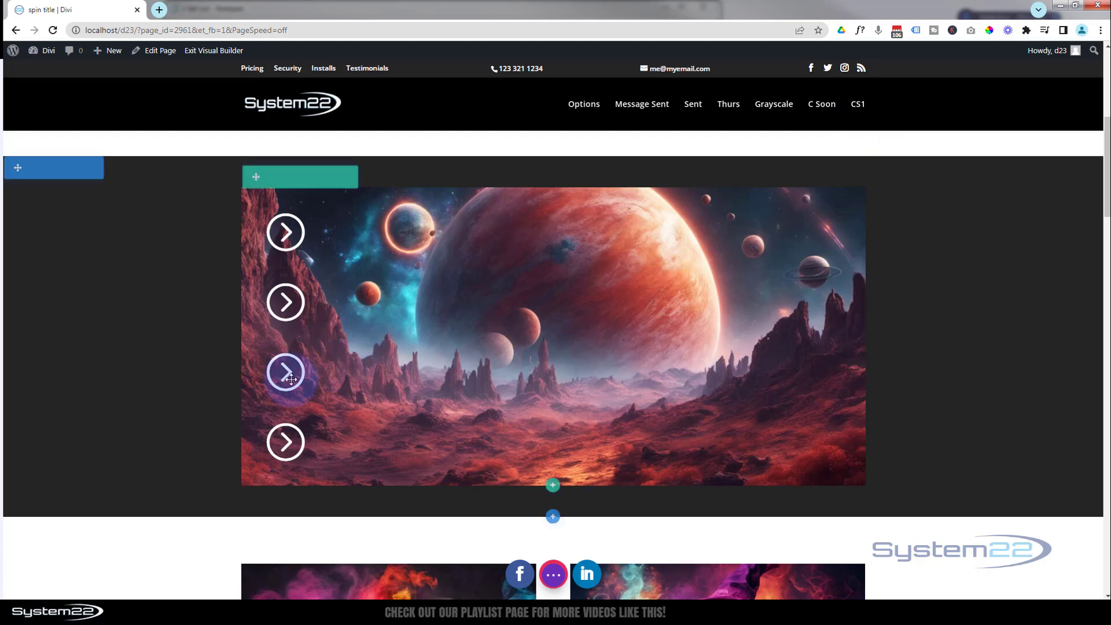
{"action": "left_click", "coordinate": [264, 350]}
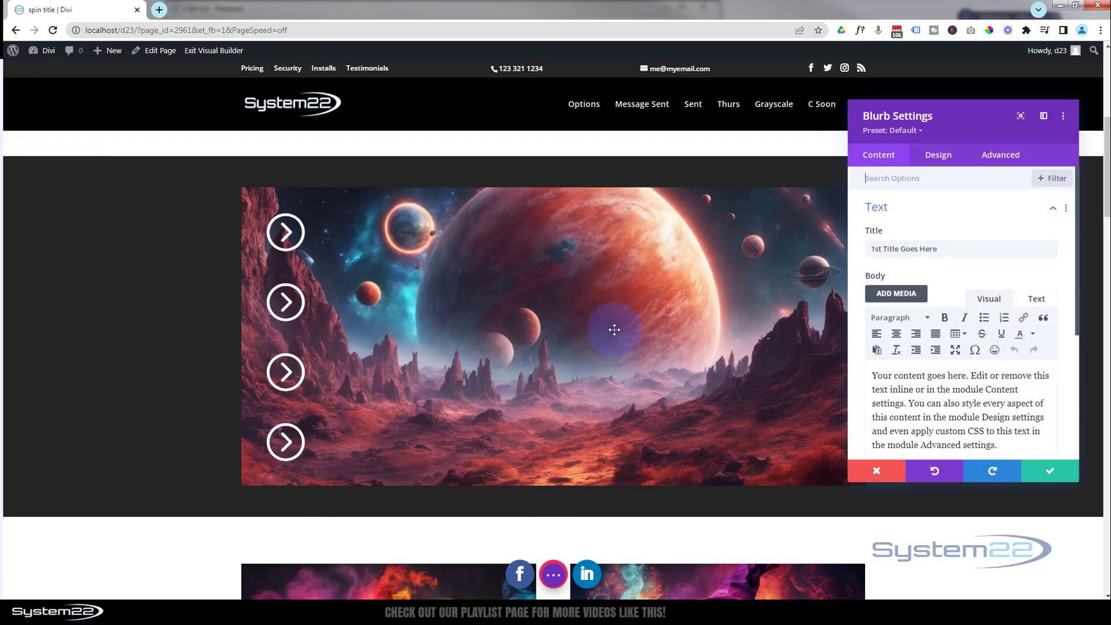
{"action": "left_click", "coordinate": [877, 255]}
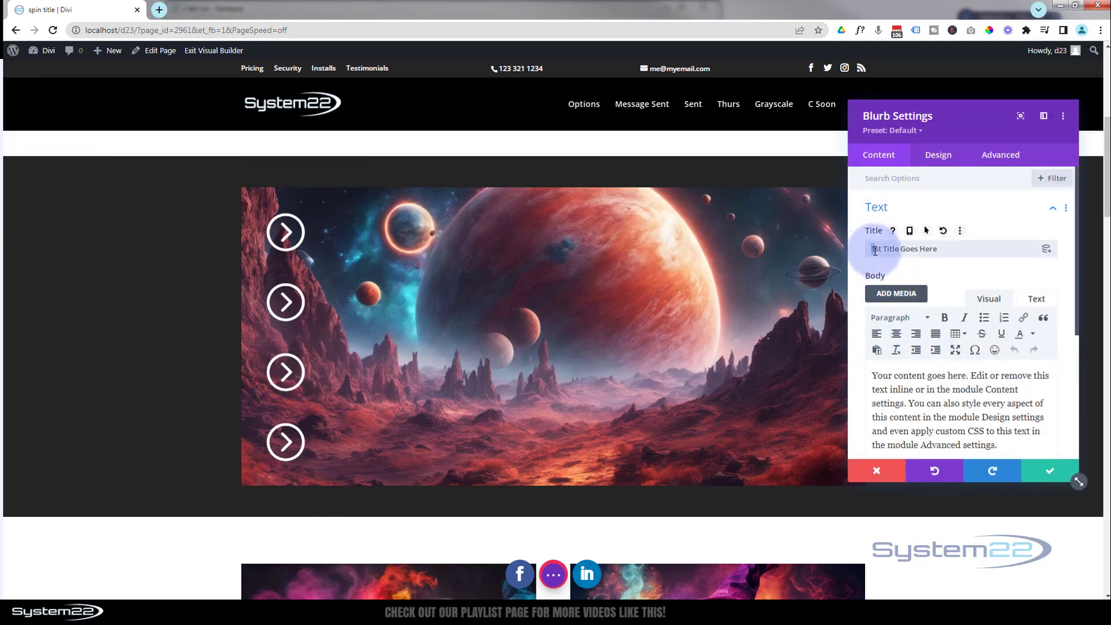
{"action": "type", "text": "3"}
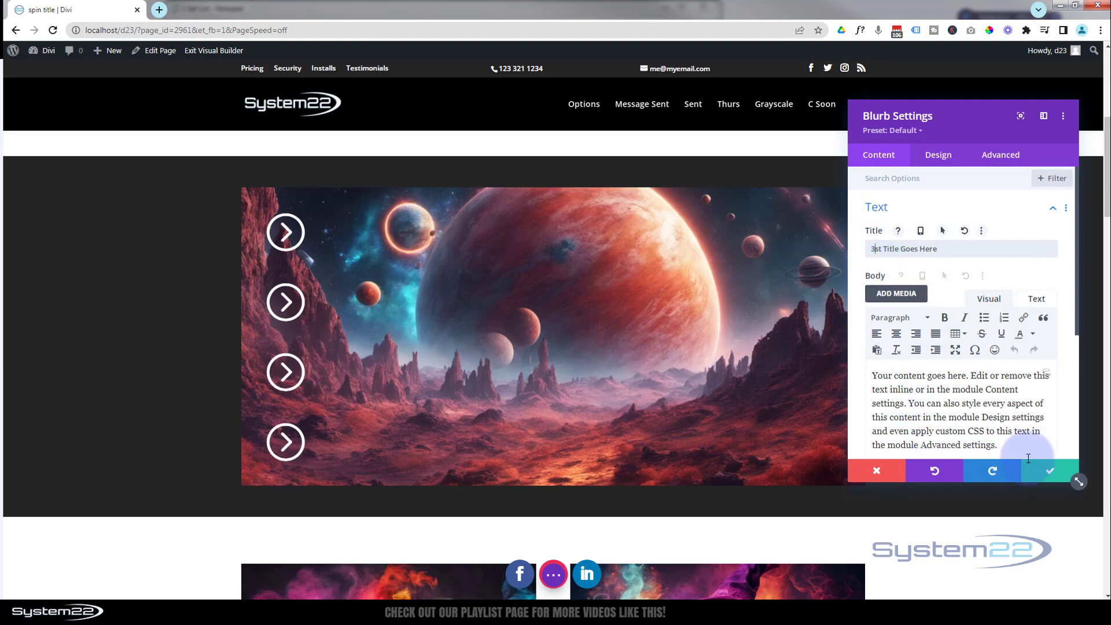
{"action": "left_click", "coordinate": [1042, 474]}
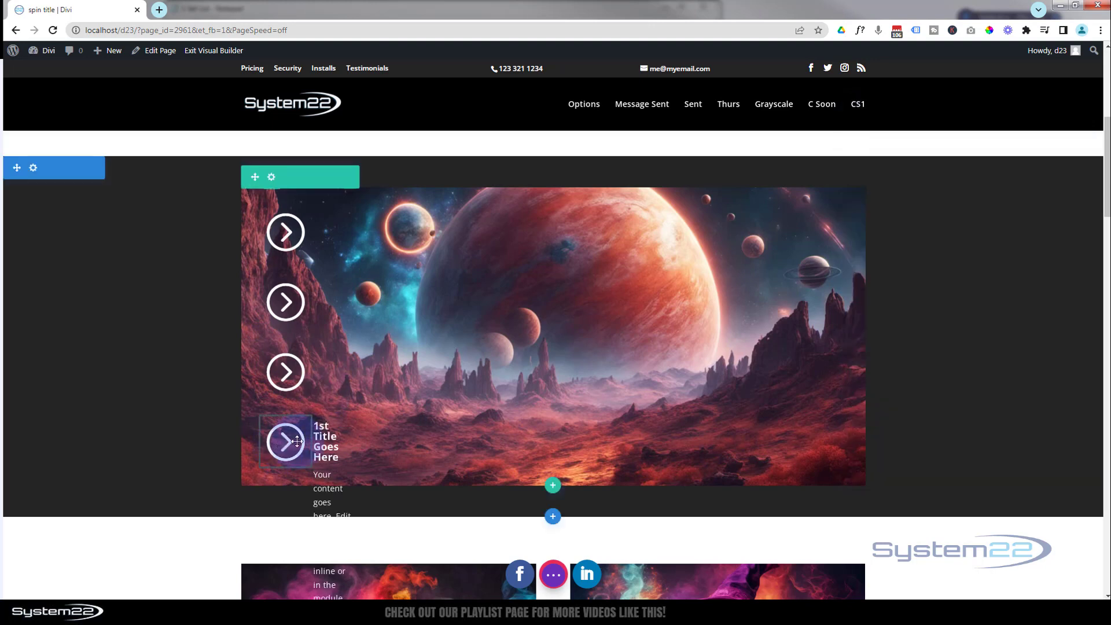
Retitle the fourth blurb '4th Title Goes Here' and save it.
{"action": "left_click", "coordinate": [265, 417]}
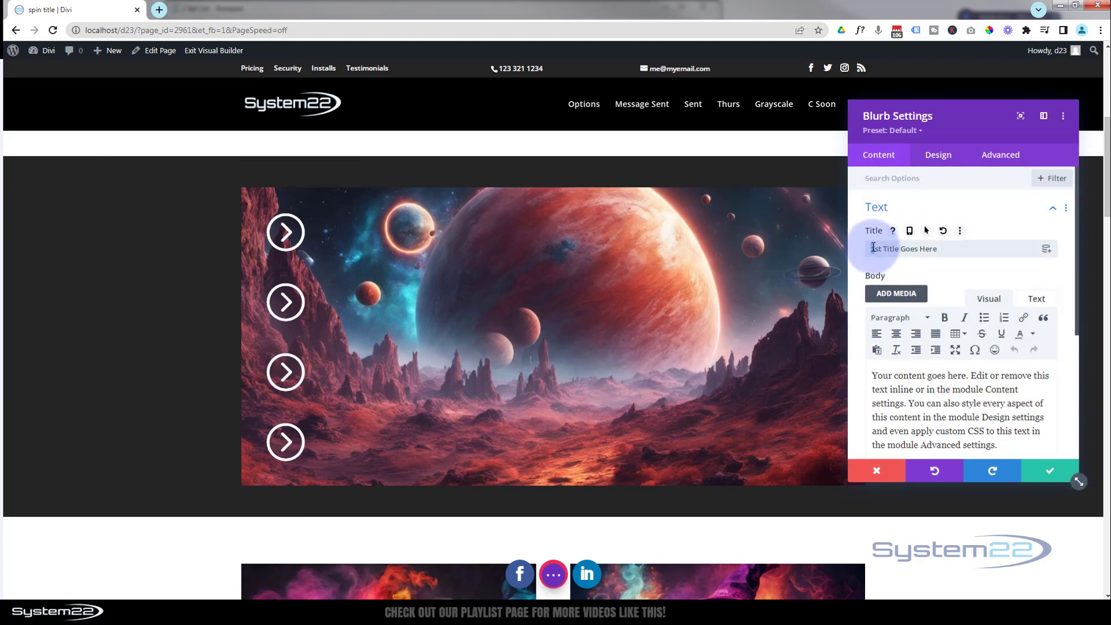
{"action": "type", "text": "4"}
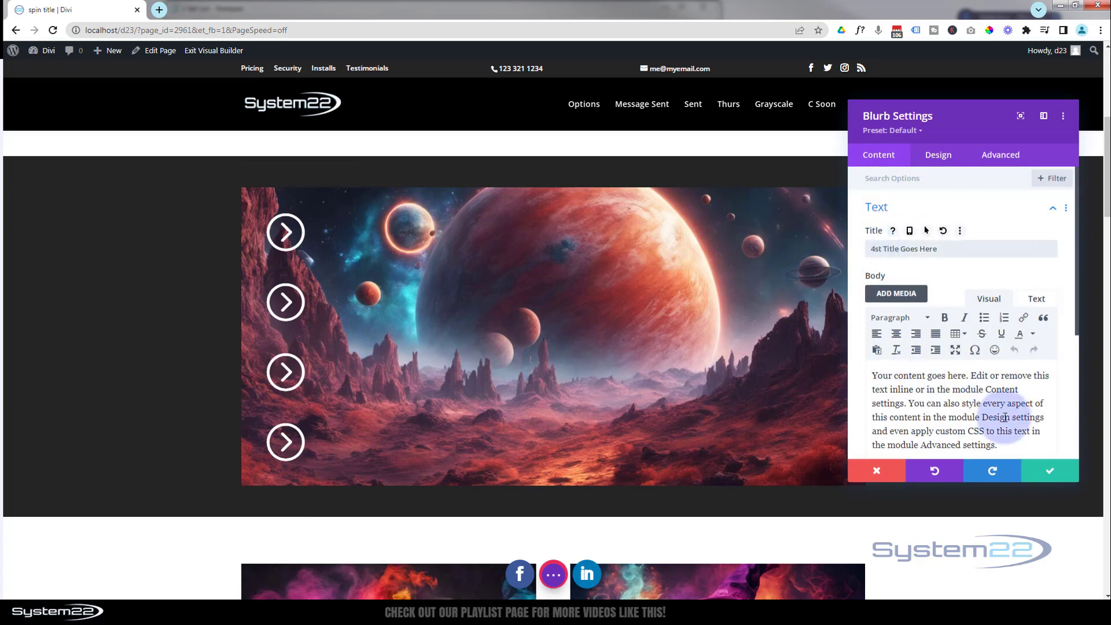
{"action": "left_click", "coordinate": [1044, 476]}
{"action": "left_click", "coordinate": [876, 229]}
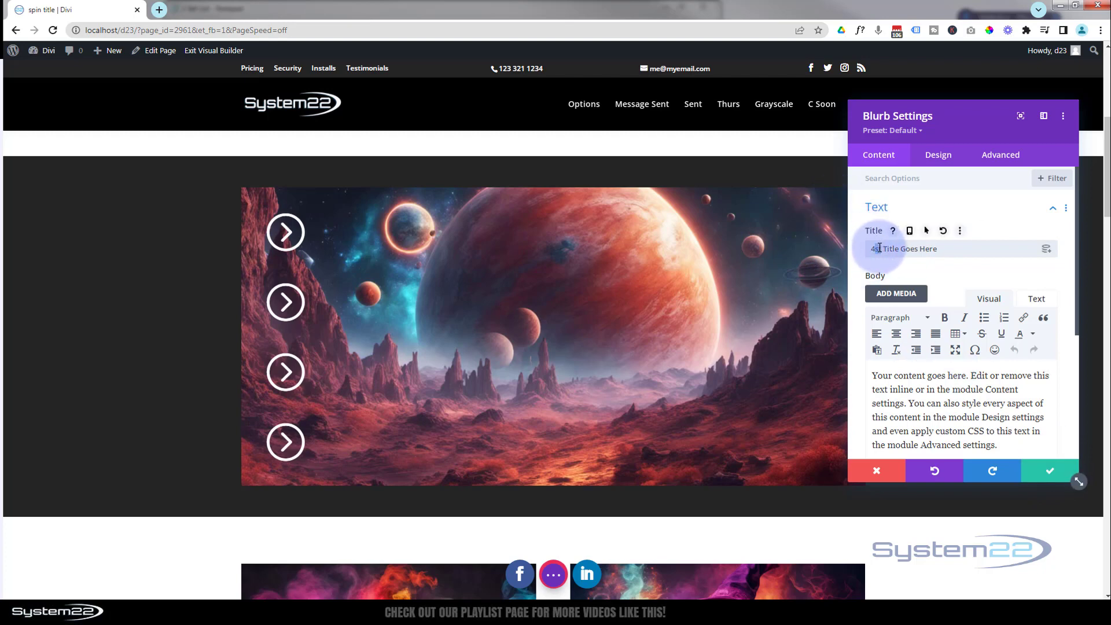
{"action": "type", "text": "th"}
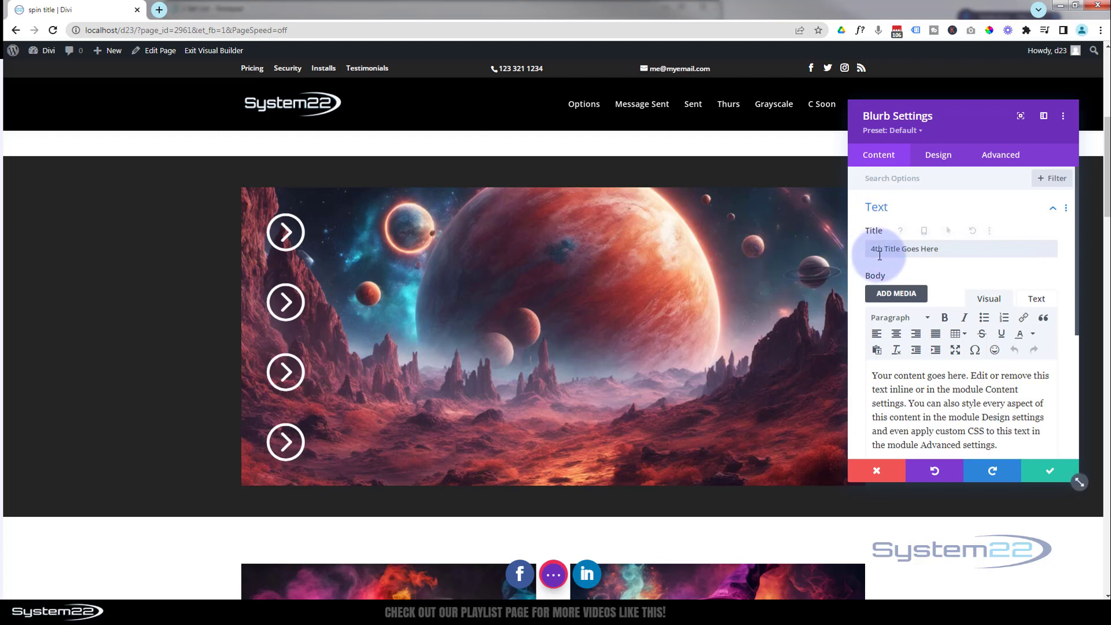
{"action": "left_click", "coordinate": [1058, 478]}
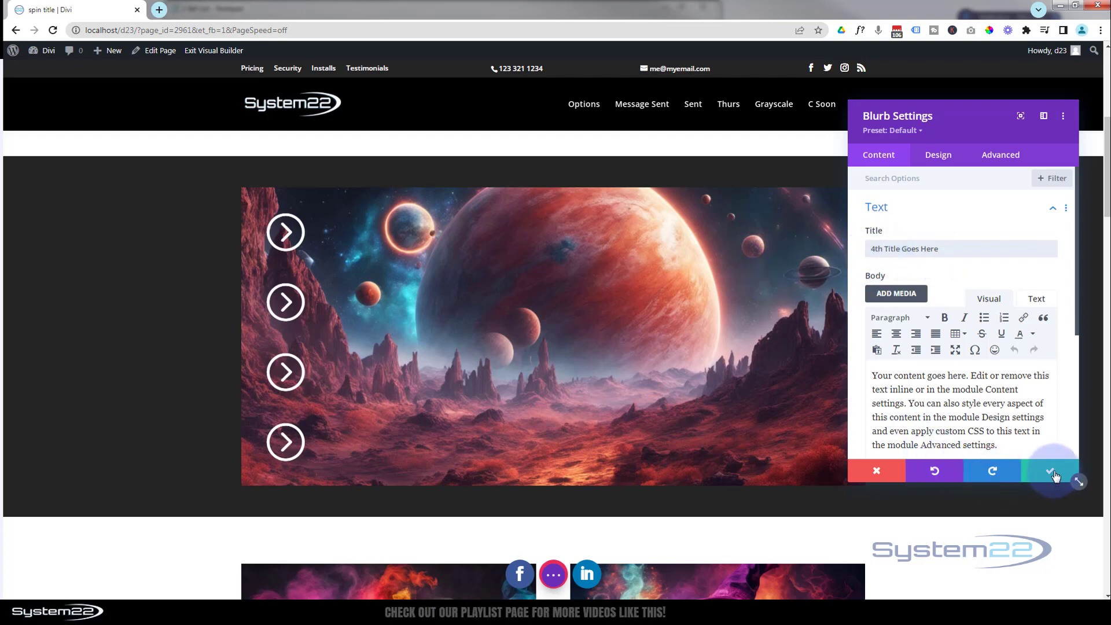
{"action": "left_click", "coordinate": [1054, 476]}
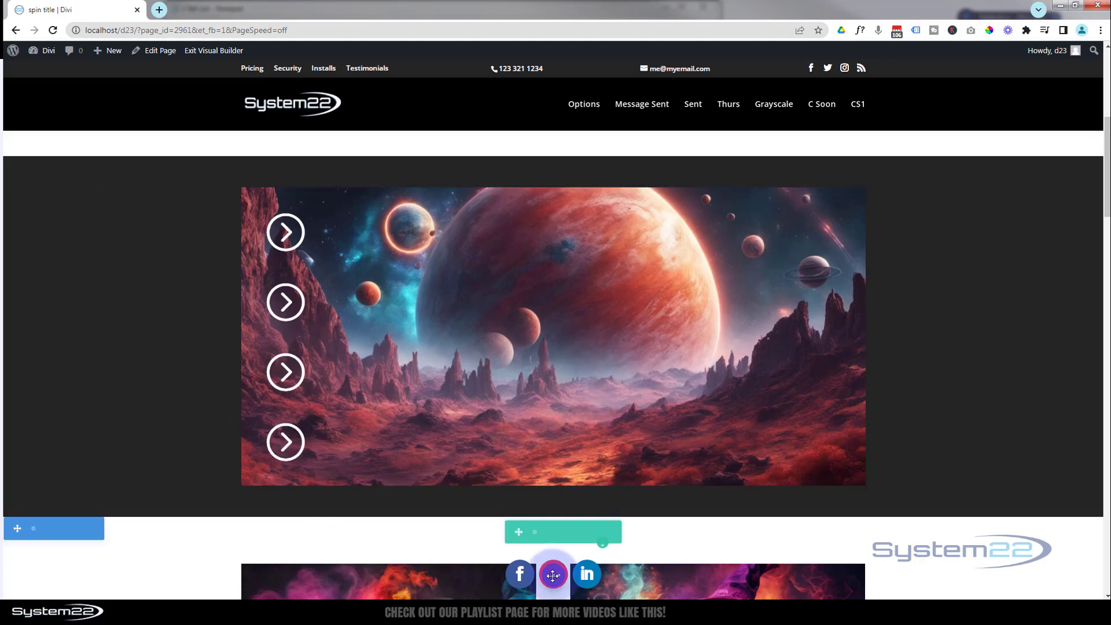
Save the page as a draft and exit the Visual Builder to the live page.
{"action": "left_click", "coordinate": [554, 577]}
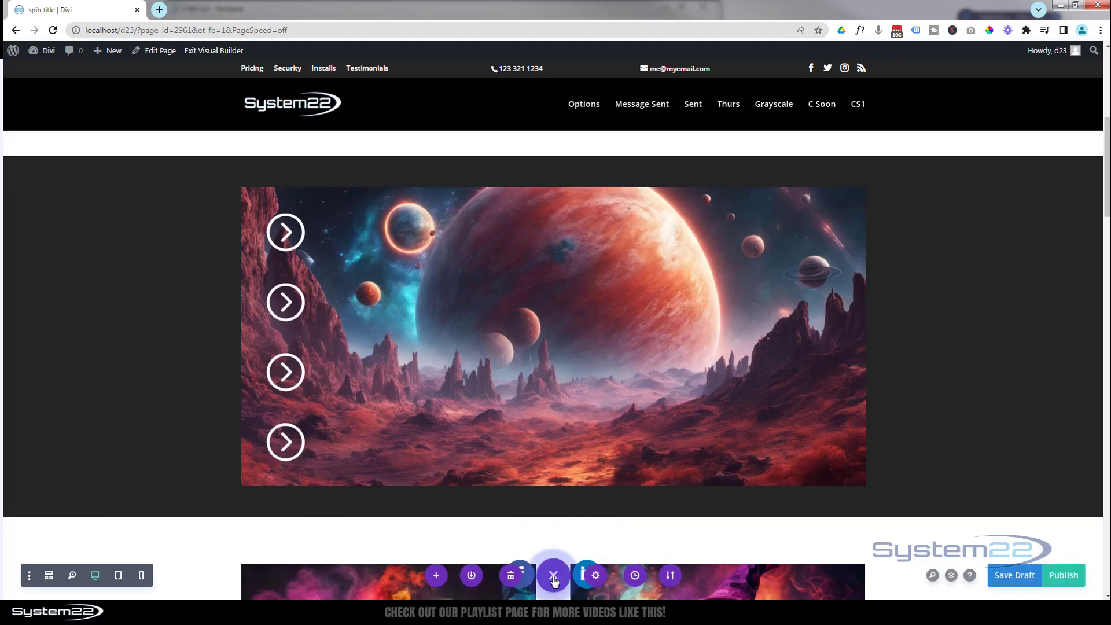
{"action": "left_click", "coordinate": [1007, 577]}
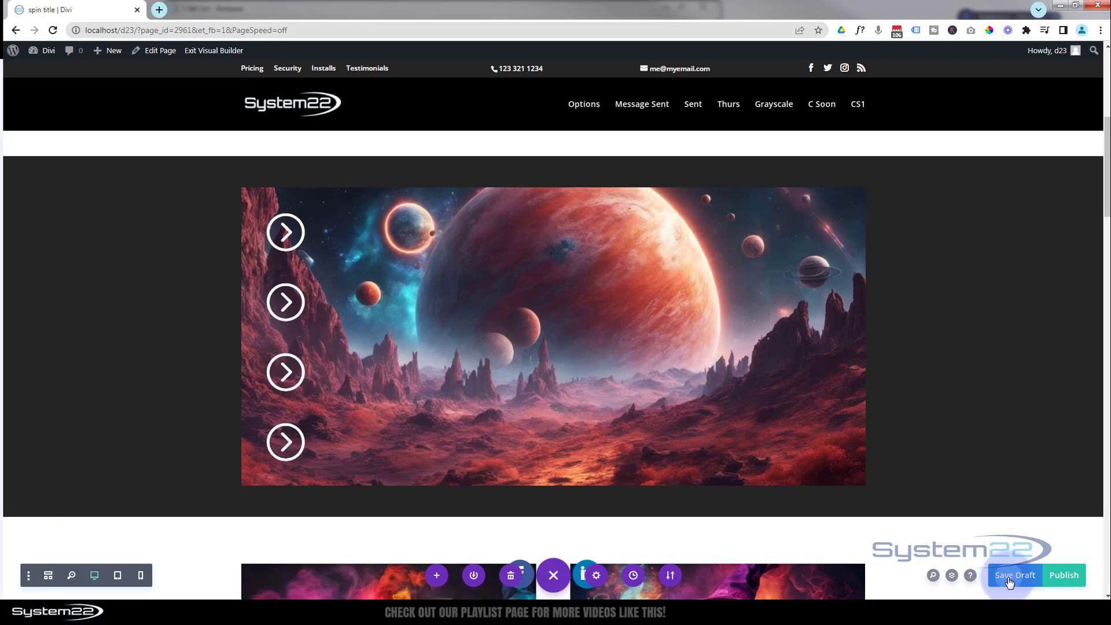
{"action": "left_click", "coordinate": [212, 50]}
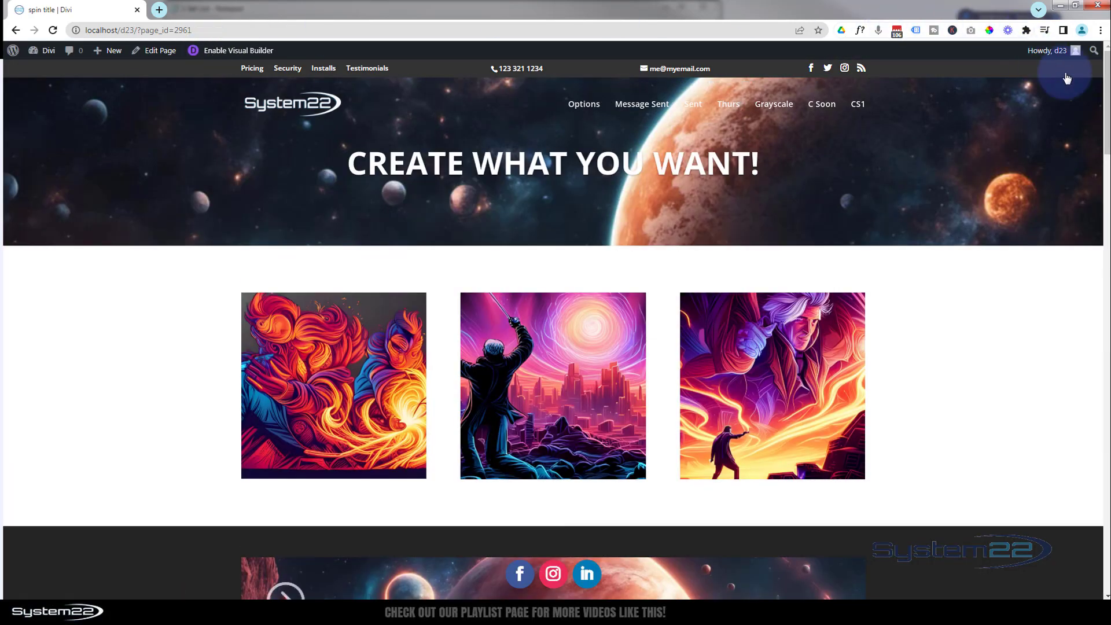
Test each of the four arrow blurbs on the live page to see its dark title-and-text bar expand.
{"action": "left_click_drag", "start_coordinate": [1107, 91], "coordinate": [1107, 162]}
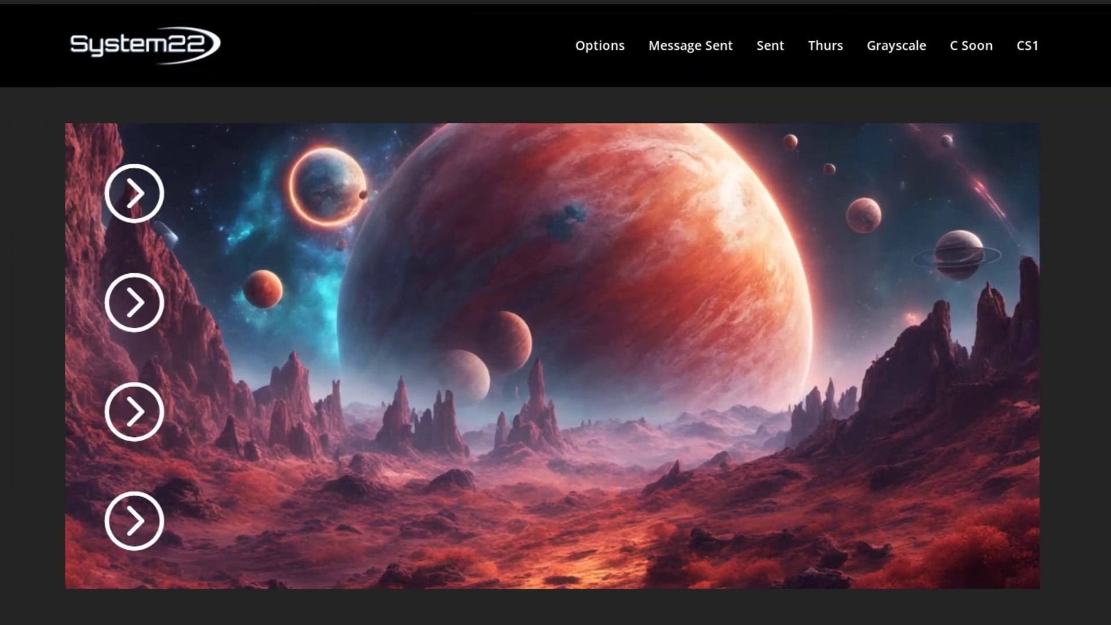
{"action": "mouse_move", "coordinate": [124, 194]}
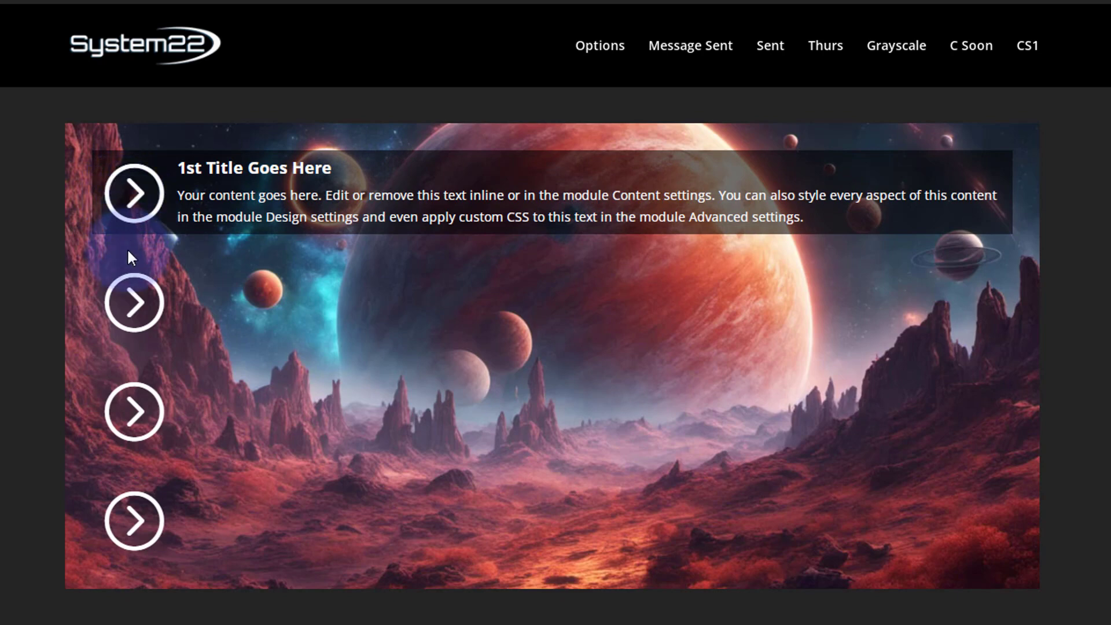
{"action": "mouse_move", "coordinate": [128, 293]}
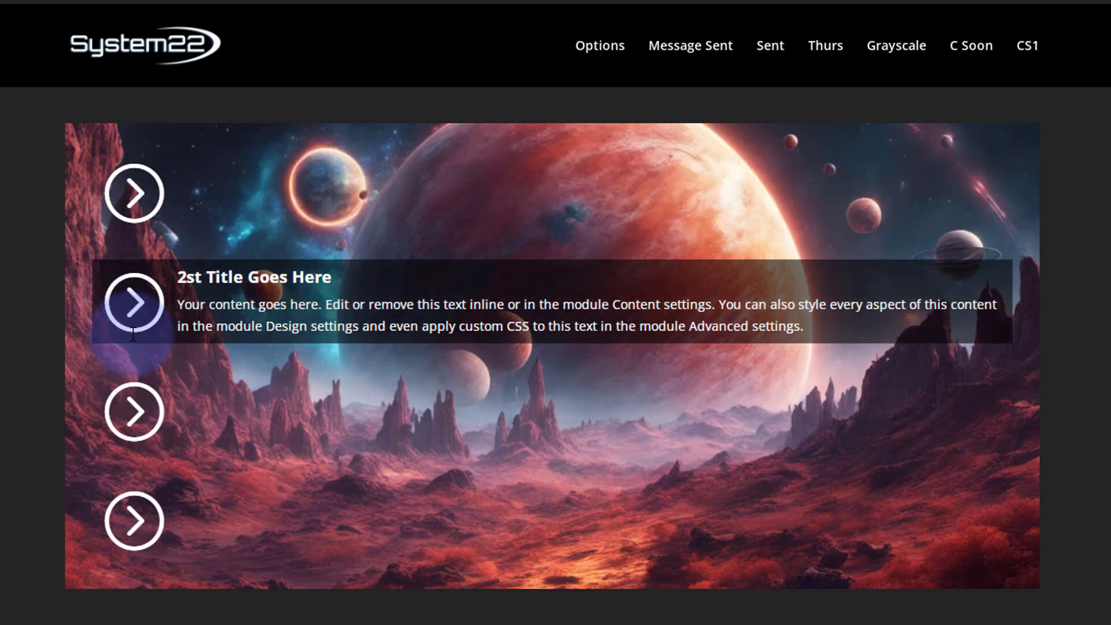
{"action": "mouse_move", "coordinate": [133, 420]}
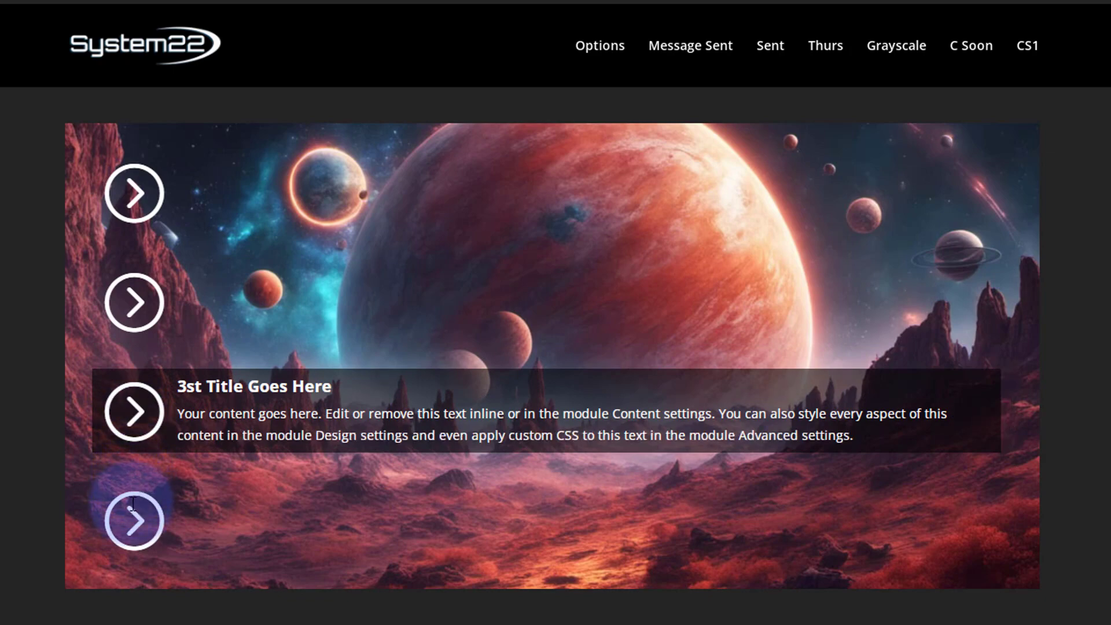
{"action": "mouse_move", "coordinate": [131, 499]}
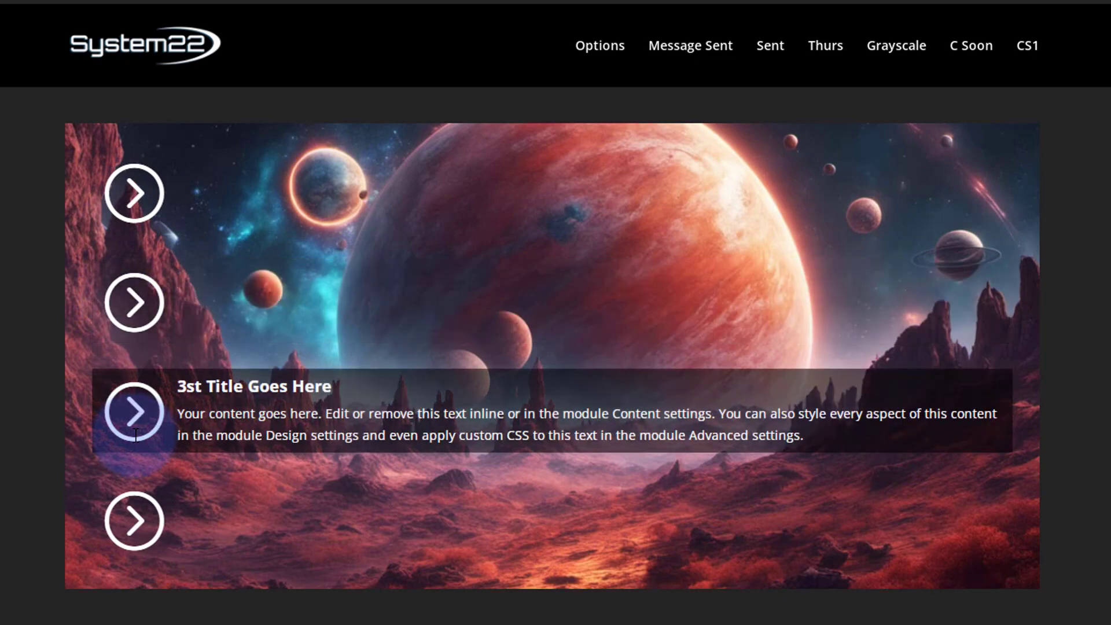
{"action": "mouse_move", "coordinate": [128, 526]}
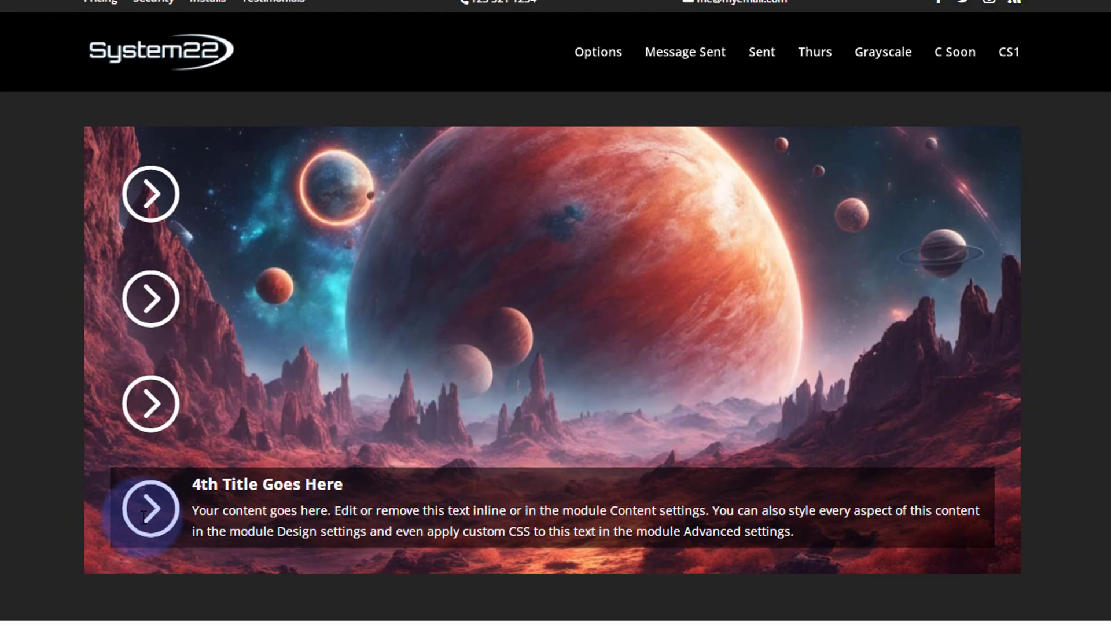
{"action": "mouse_move", "coordinate": [135, 412]}
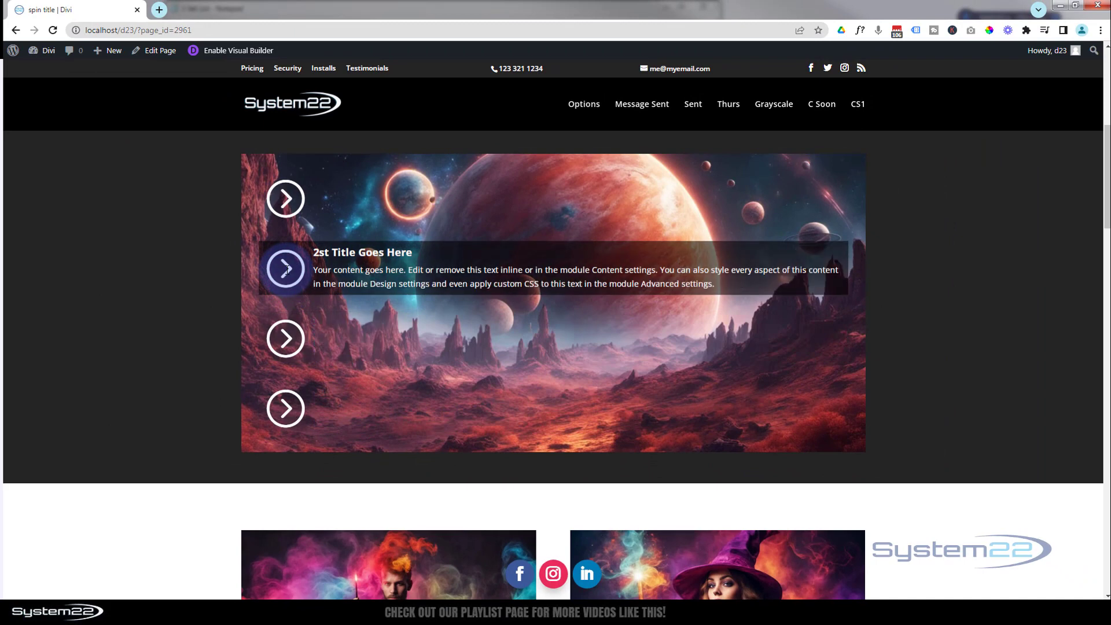
{"action": "mouse_move", "coordinate": [279, 199]}
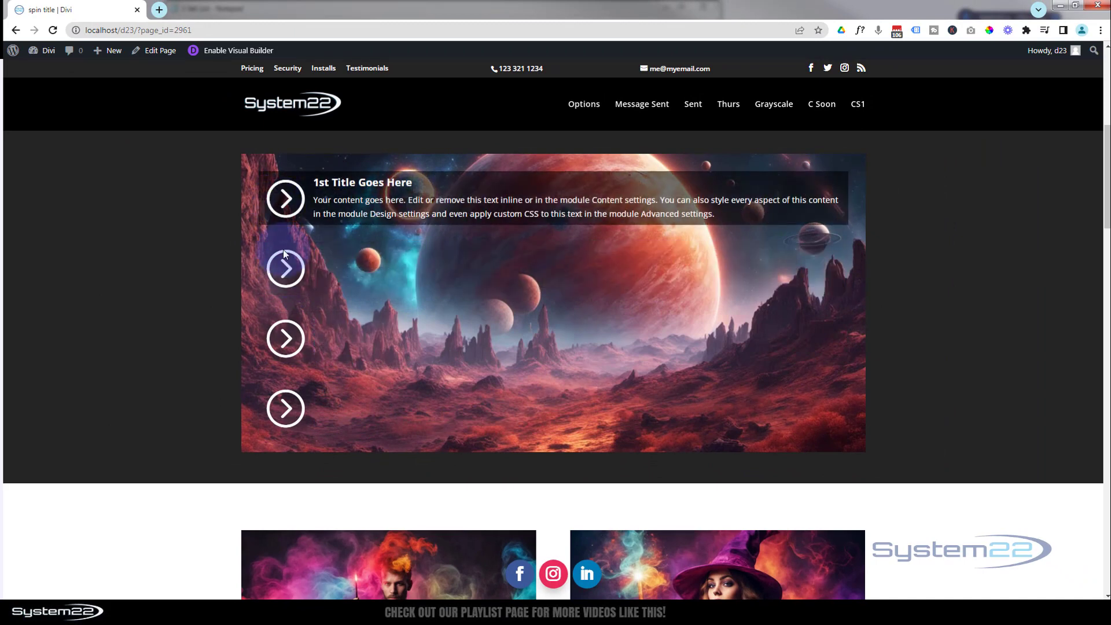
{"action": "mouse_move", "coordinate": [282, 269]}
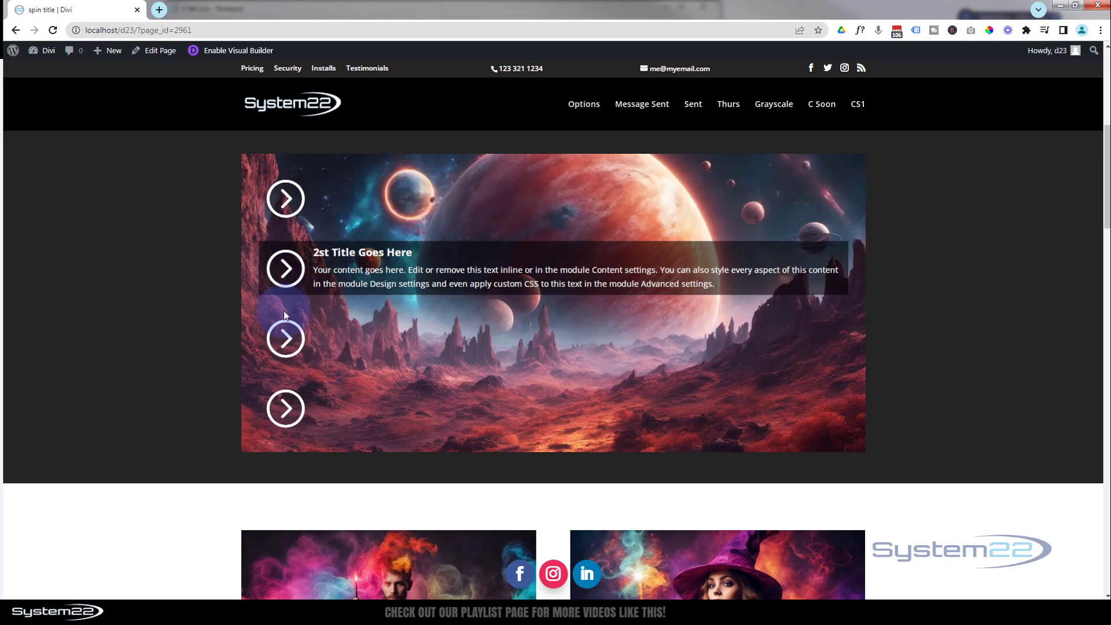
{"action": "mouse_move", "coordinate": [282, 408]}
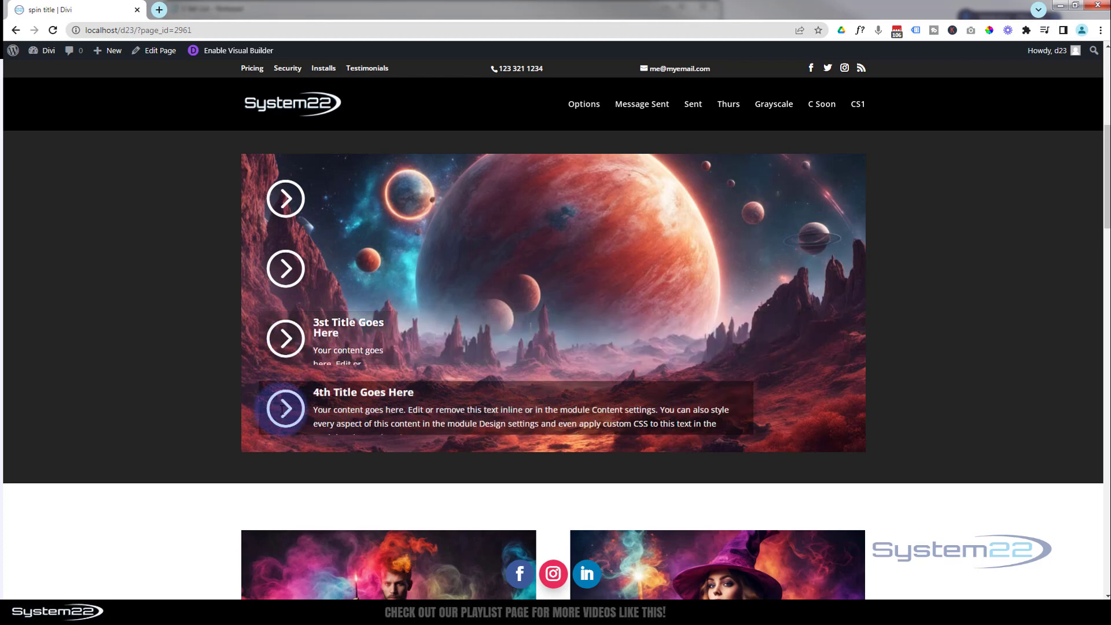
{"action": "mouse_move", "coordinate": [288, 338]}
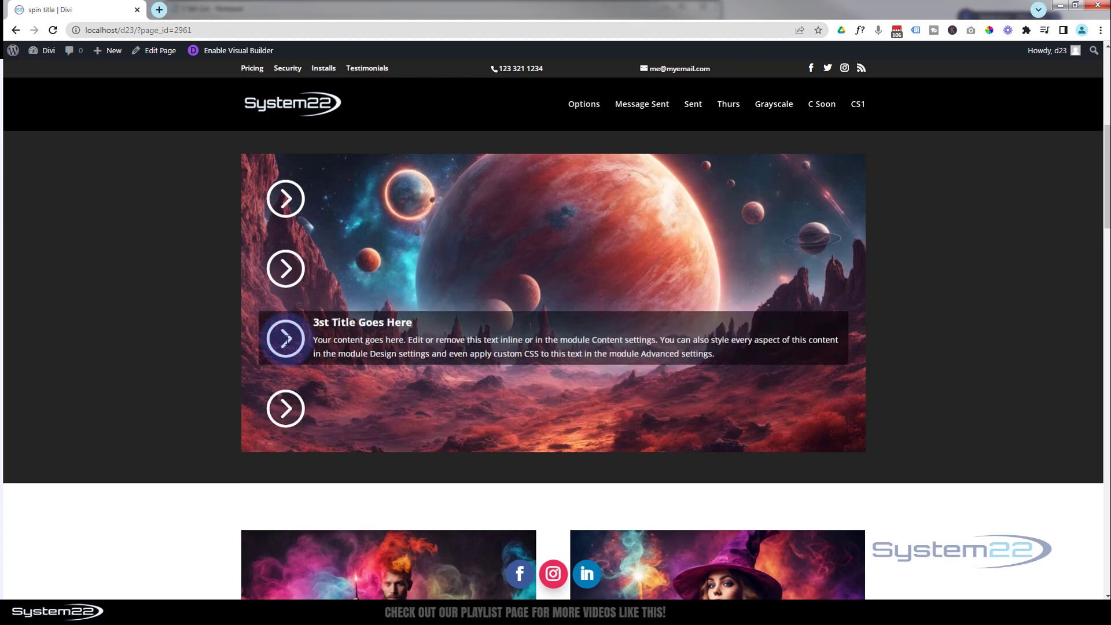